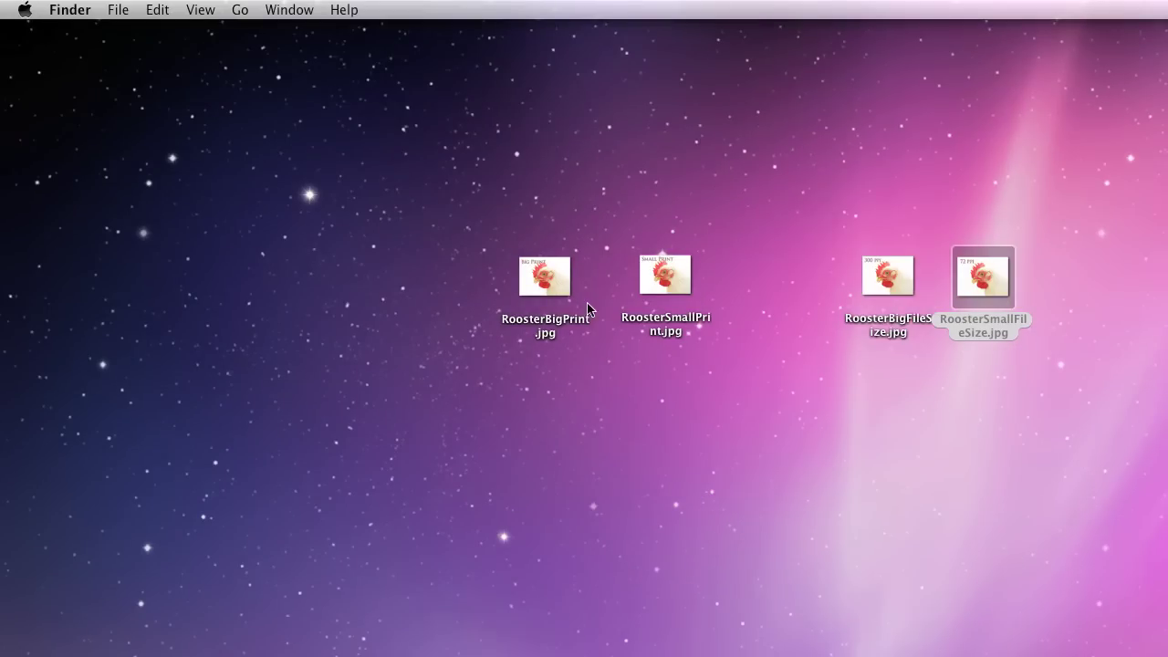
Select RoosterBigPrint.jpg and show its Get Info: 324 KB, 750 × 573
left_click(553, 267)
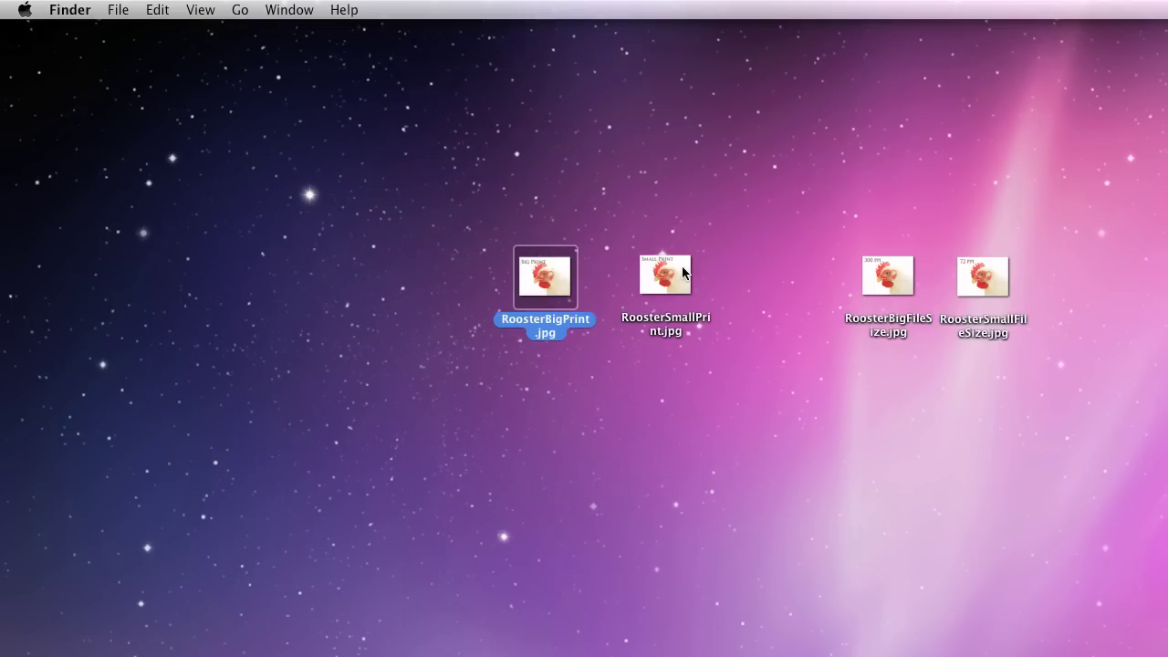
left_click(682, 274)
left_click(883, 276)
left_click(974, 281)
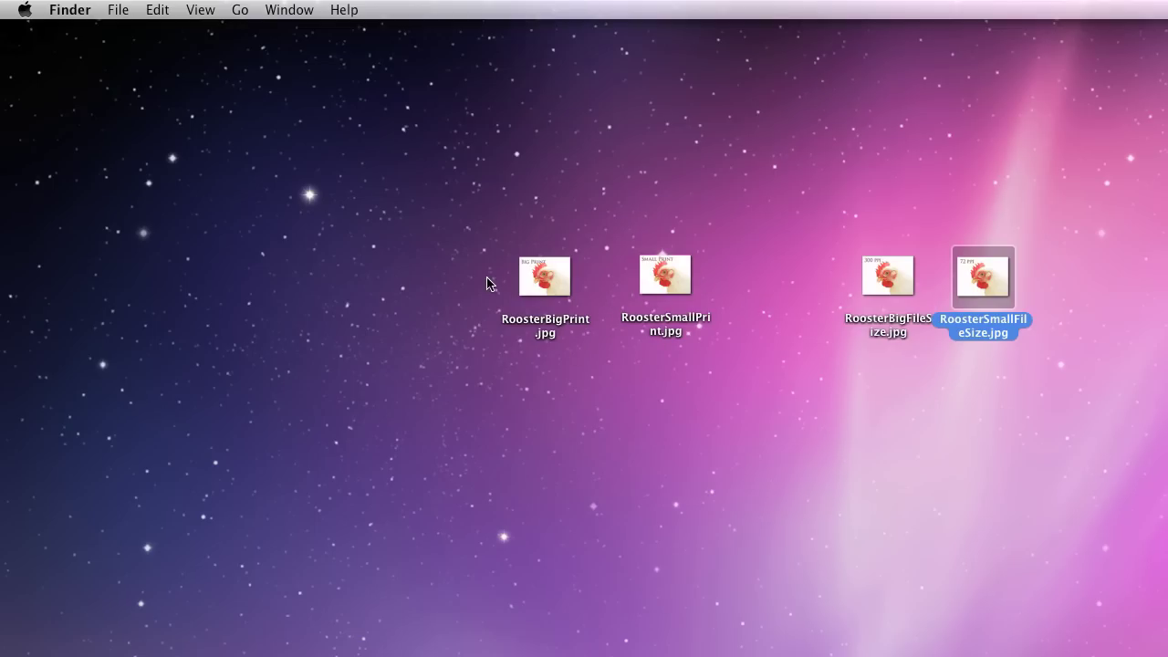
left_click(546, 283)
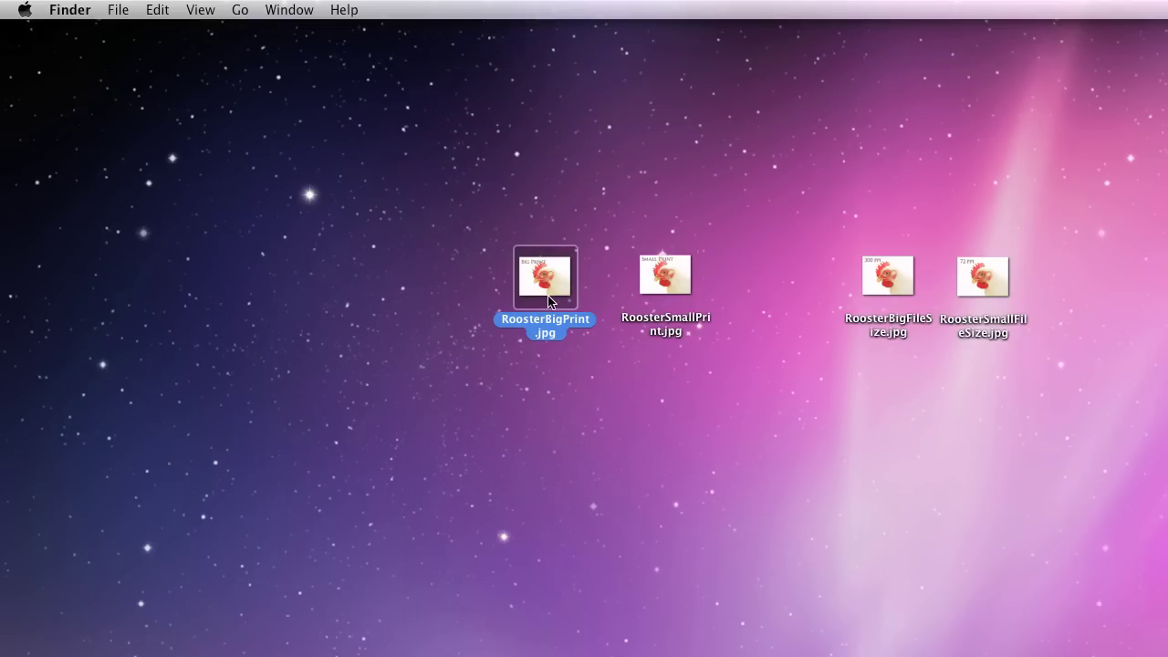
key("super+i")
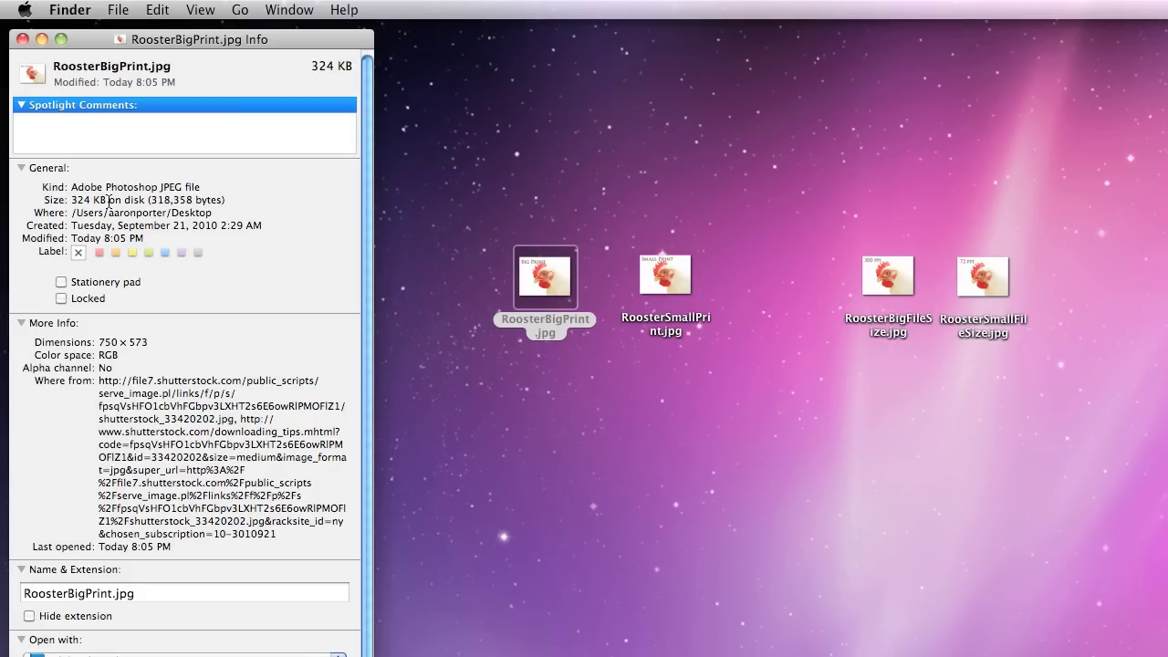
Show RoosterSmallPrint.jpg's Get Info (328 KB, 750 × 573), then close both Info windows
left_click(670, 278)
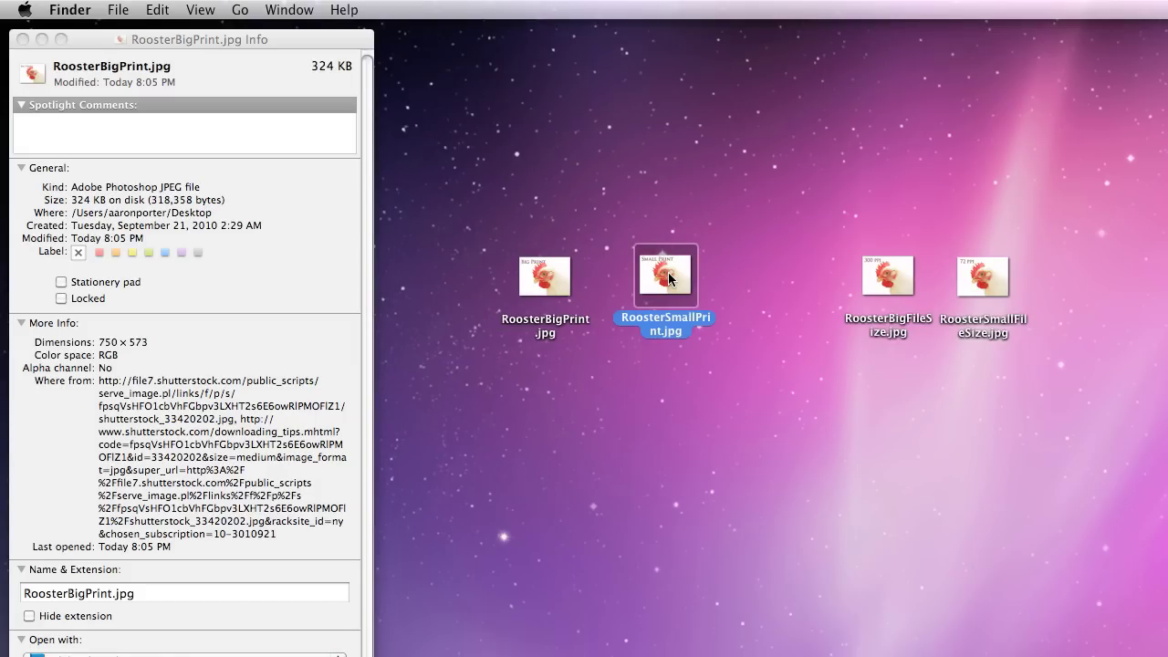
key("super+i")
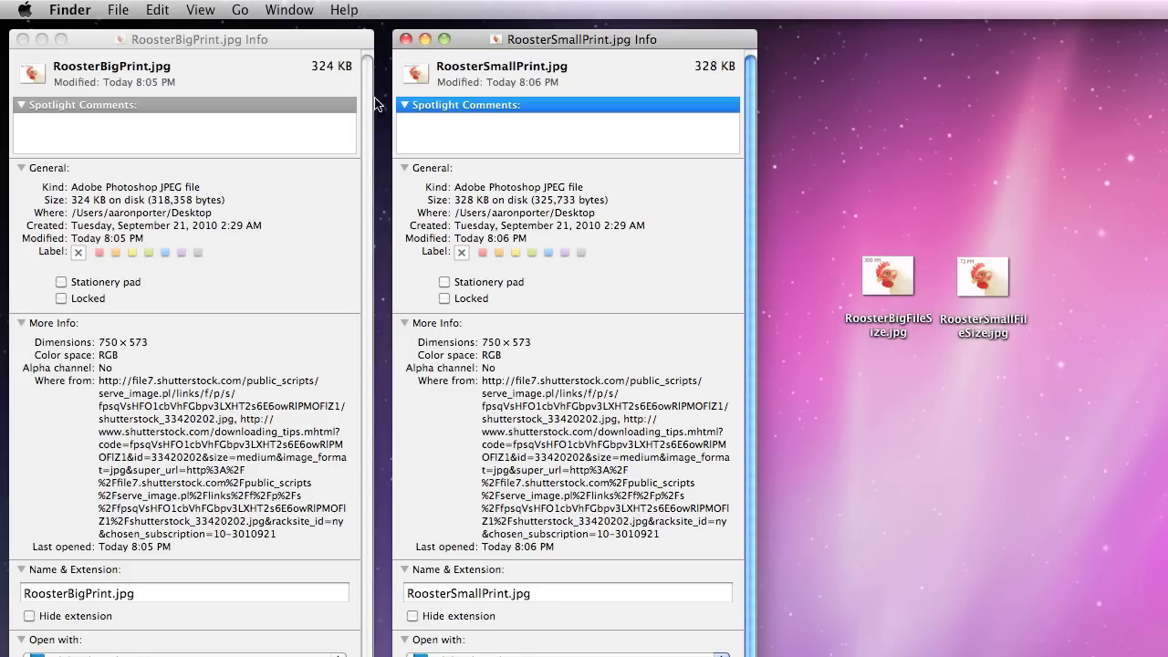
left_click(406, 39)
left_click(23, 39)
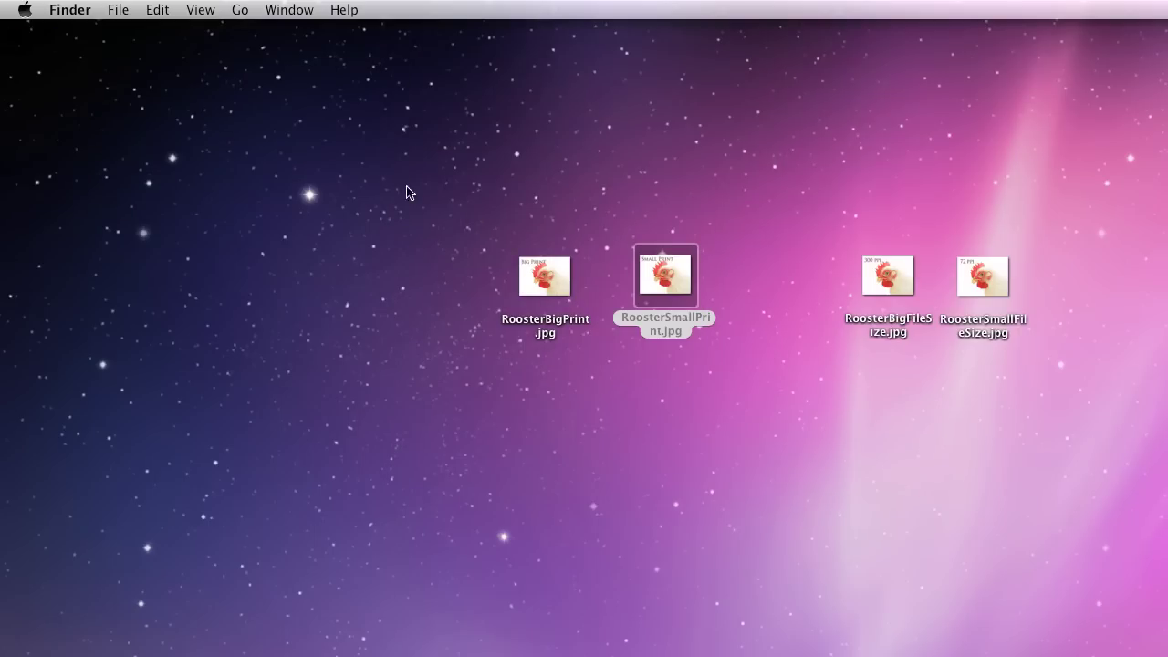
Marquee-select RoosterBigPrint.jpg and RoosterSmallPrint.jpg and double-click to open them
left_click(446, 224)
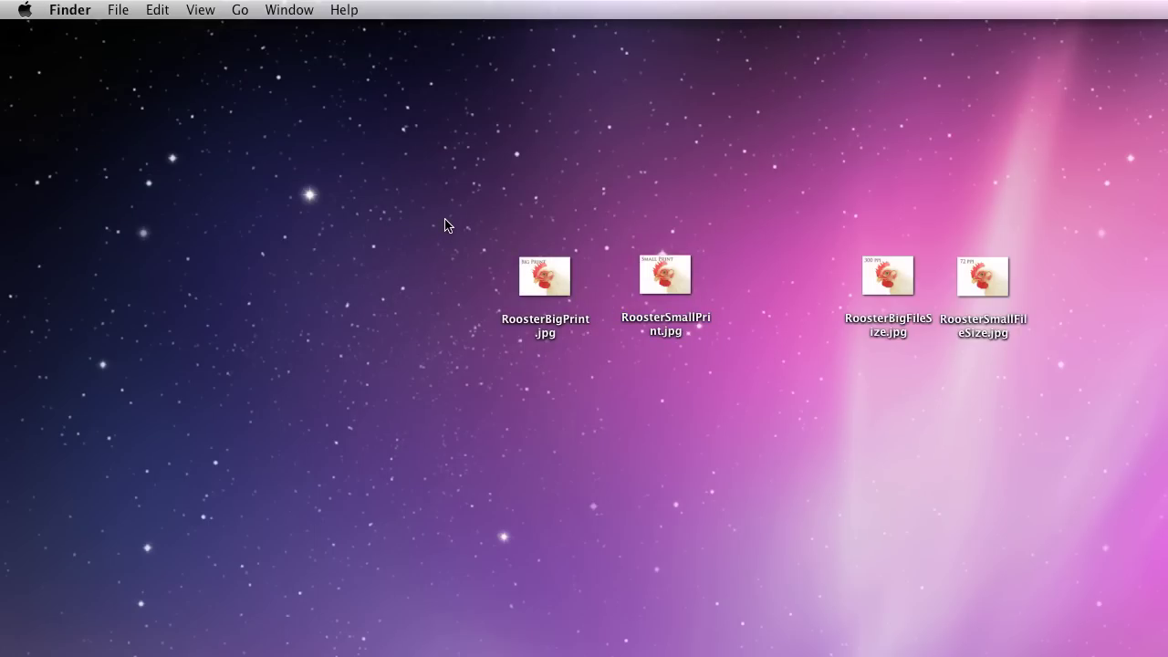
left_click_drag(447, 225, 751, 418)
double_click(546, 271)
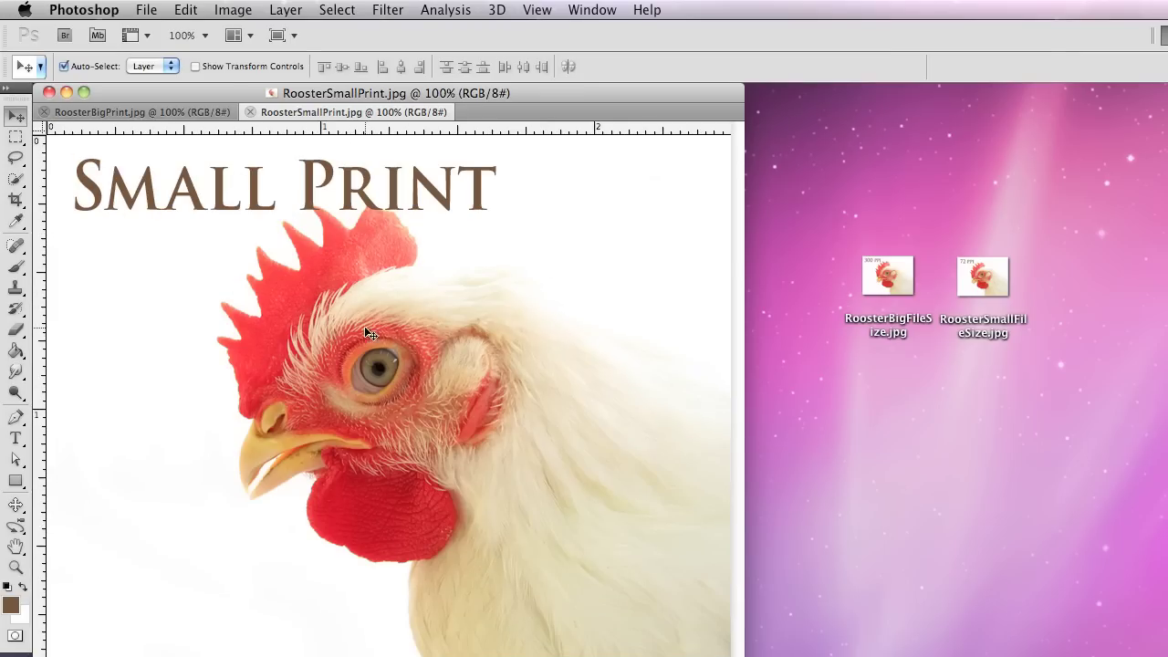
Move the Small Print document window down to uncover the desktop files
left_click(899, 146)
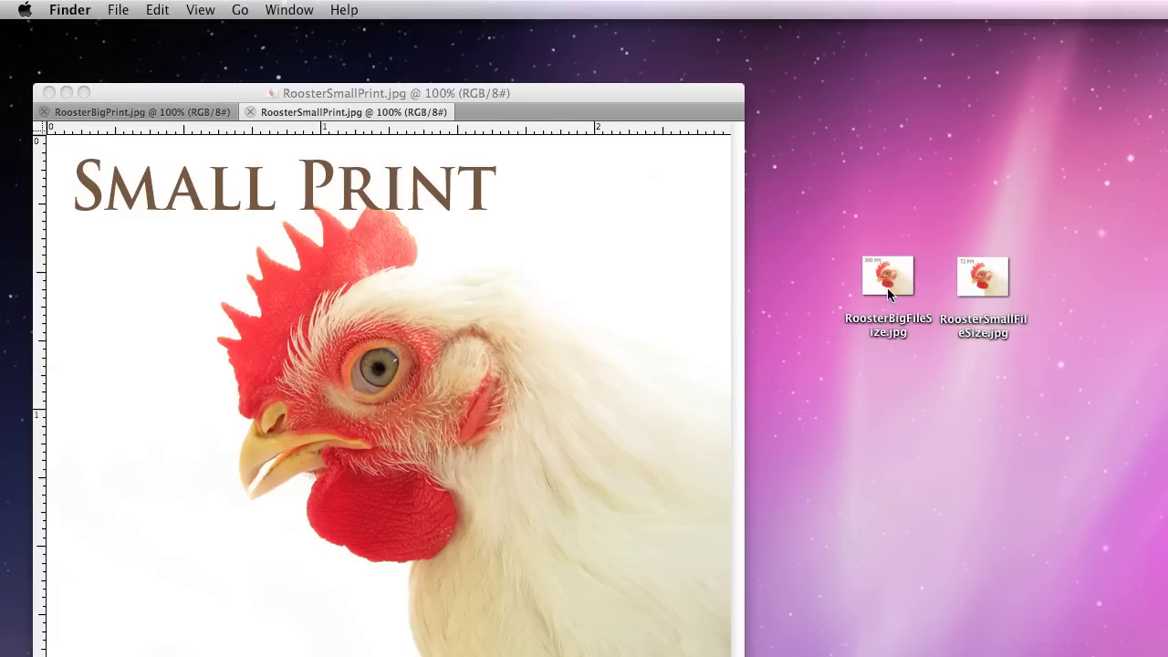
left_click(890, 279)
right_click(890, 279)
left_click(931, 155)
left_click(527, 96)
left_click_drag(526, 96, 558, 507)
Open RoosterBigPrint.jpg with Adobe Photoshop CS5.app via Open With, then shift the Small Print window
left_click(558, 279)
right_click(558, 279)
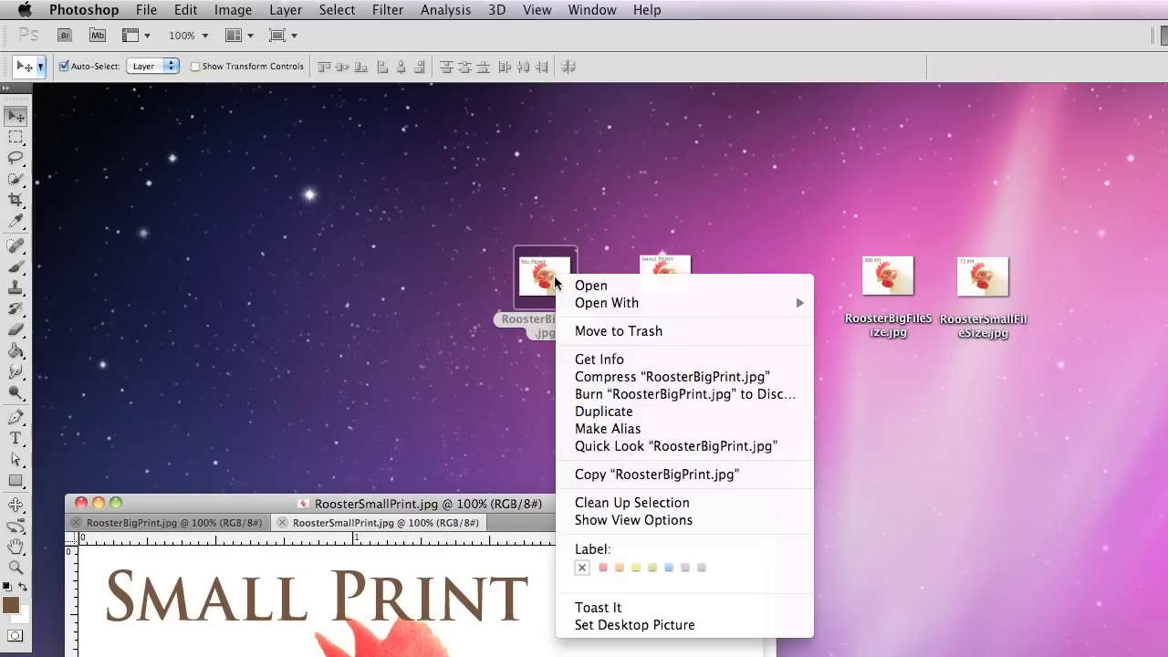
mouse_move(575, 305)
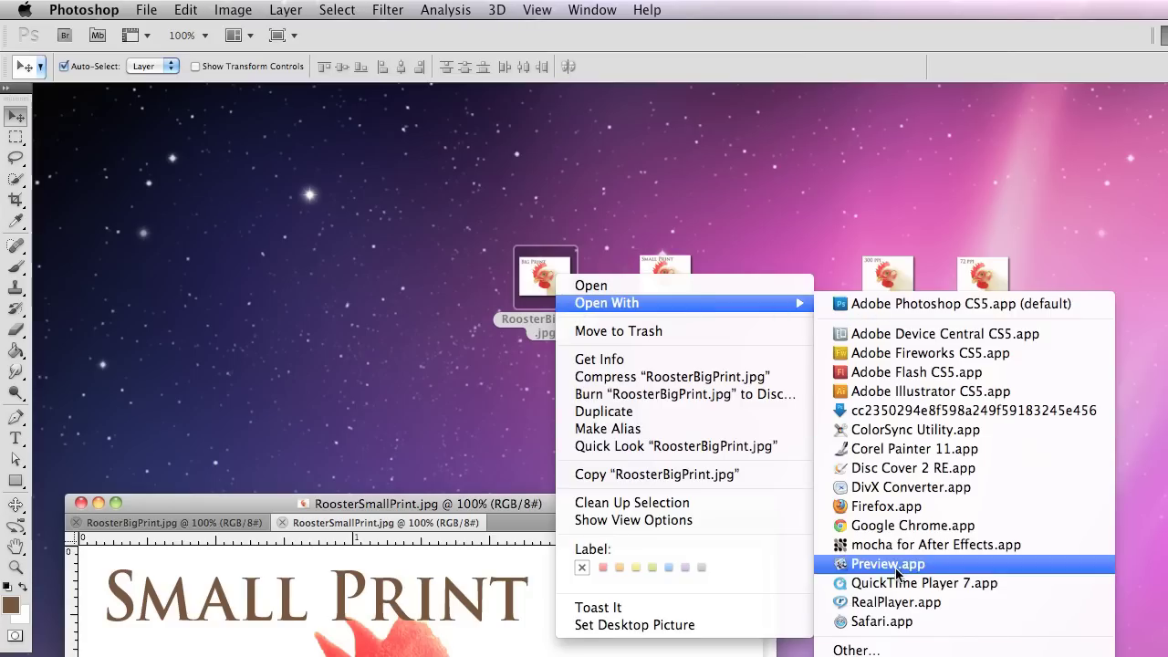
left_click(889, 304)
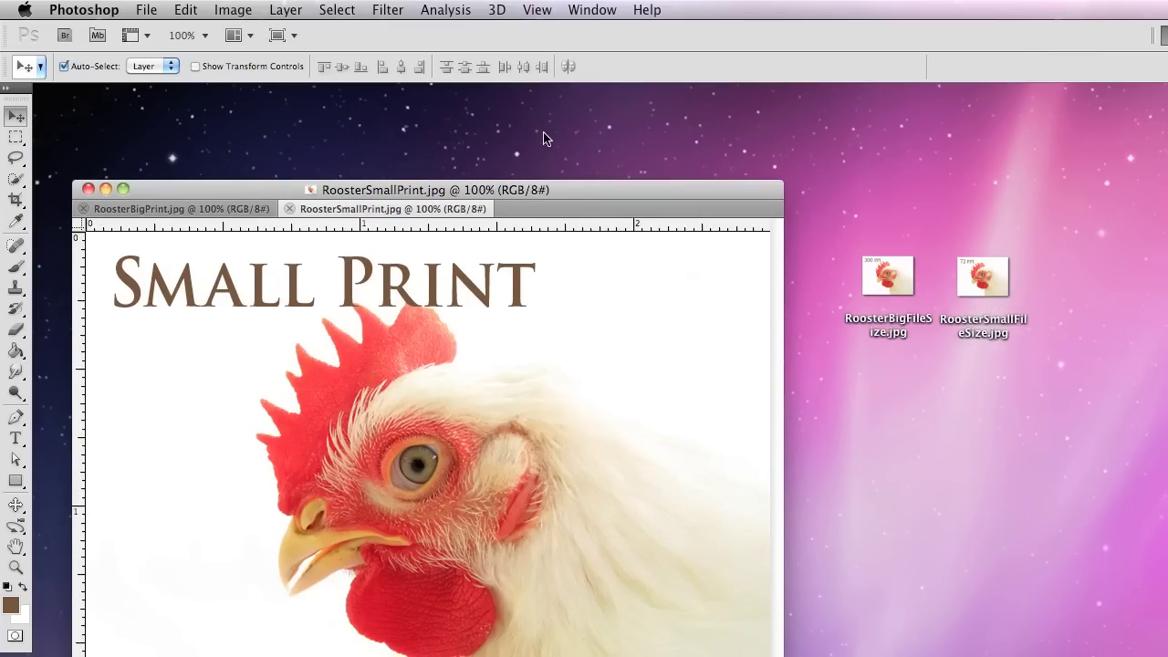
left_click_drag(577, 193, 625, 303)
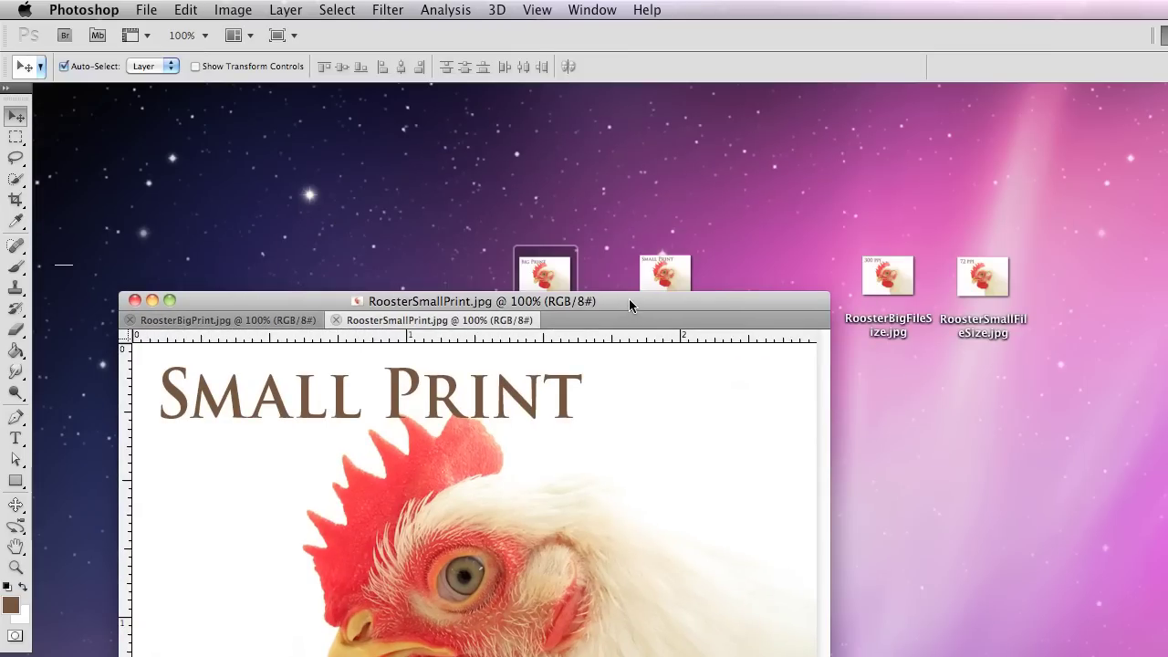
Turn Window > Application Frame on and back off, then drag Small Print beside Big Print
left_click(578, 9)
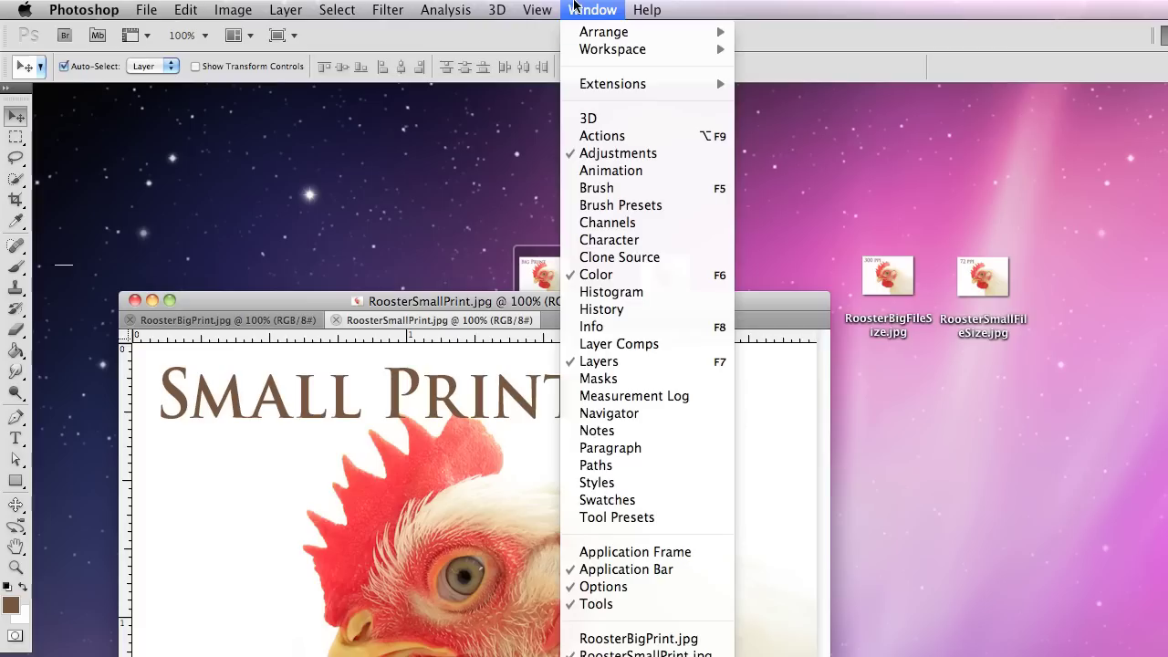
left_click(636, 552)
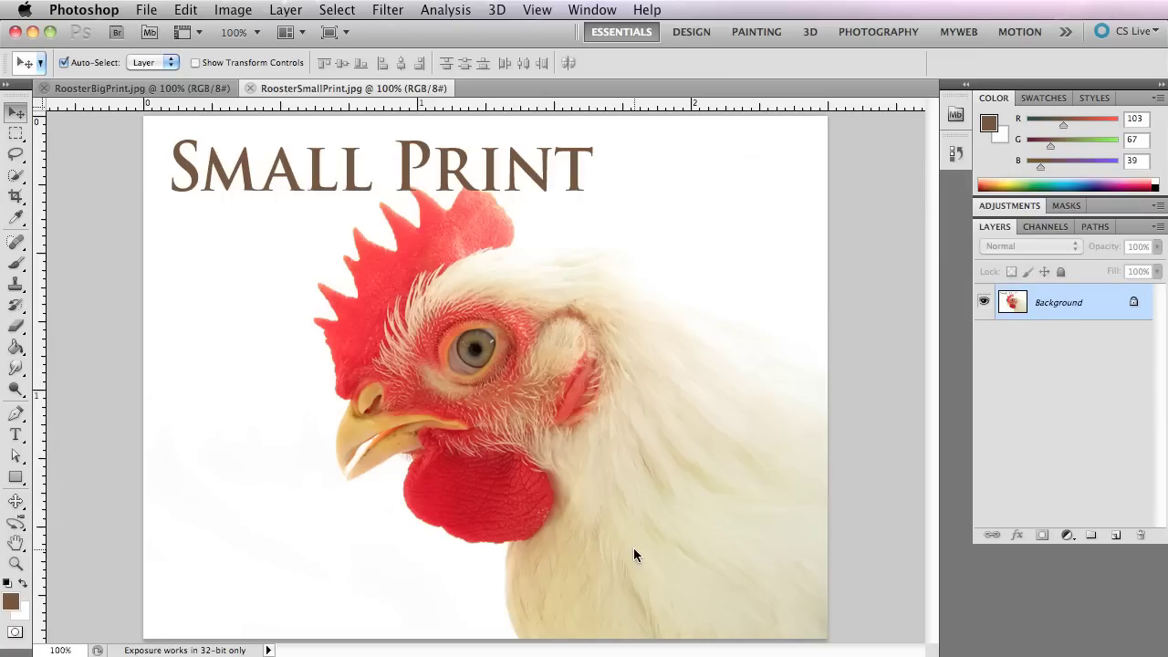
left_click(591, 9)
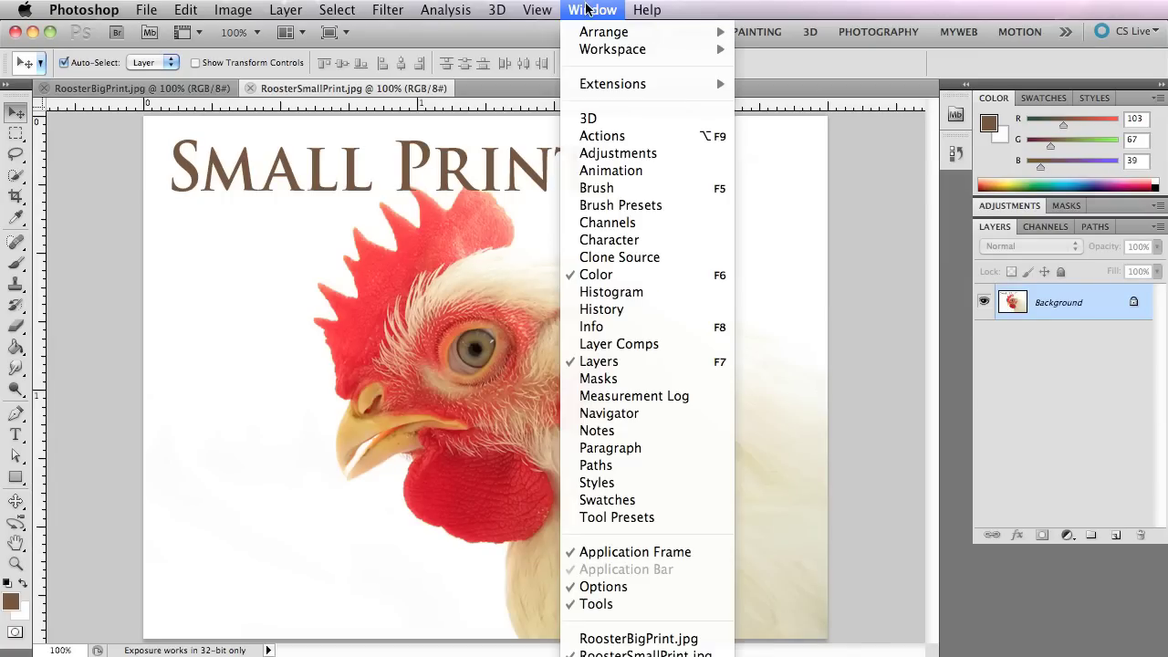
left_click(630, 552)
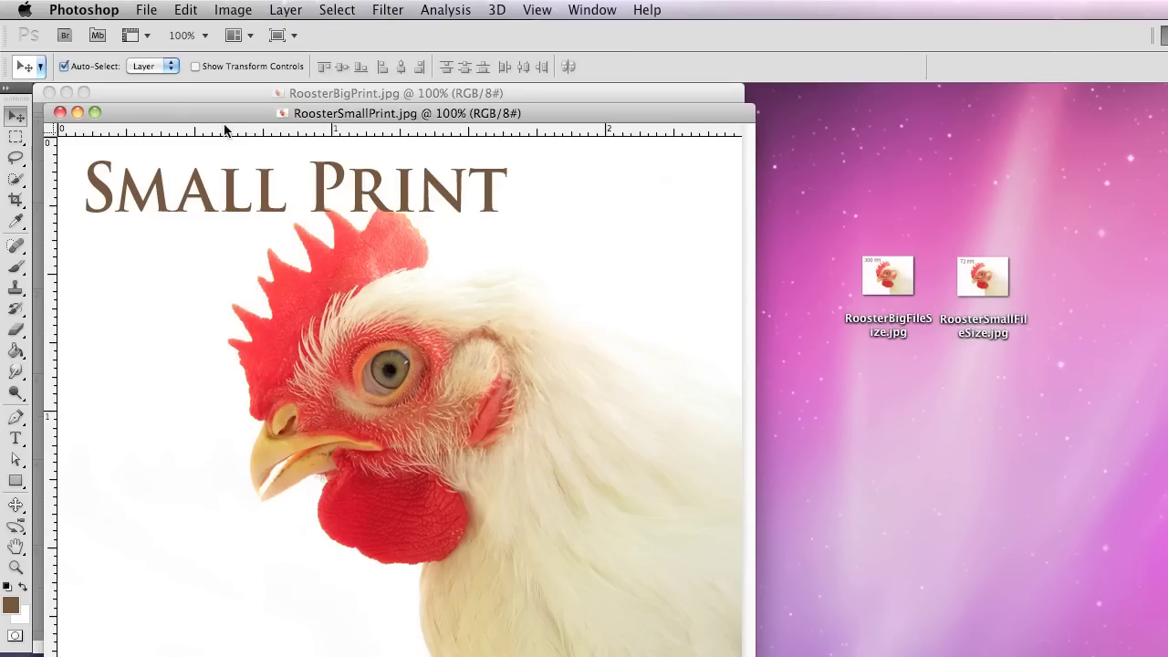
left_click_drag(210, 117, 768, 122)
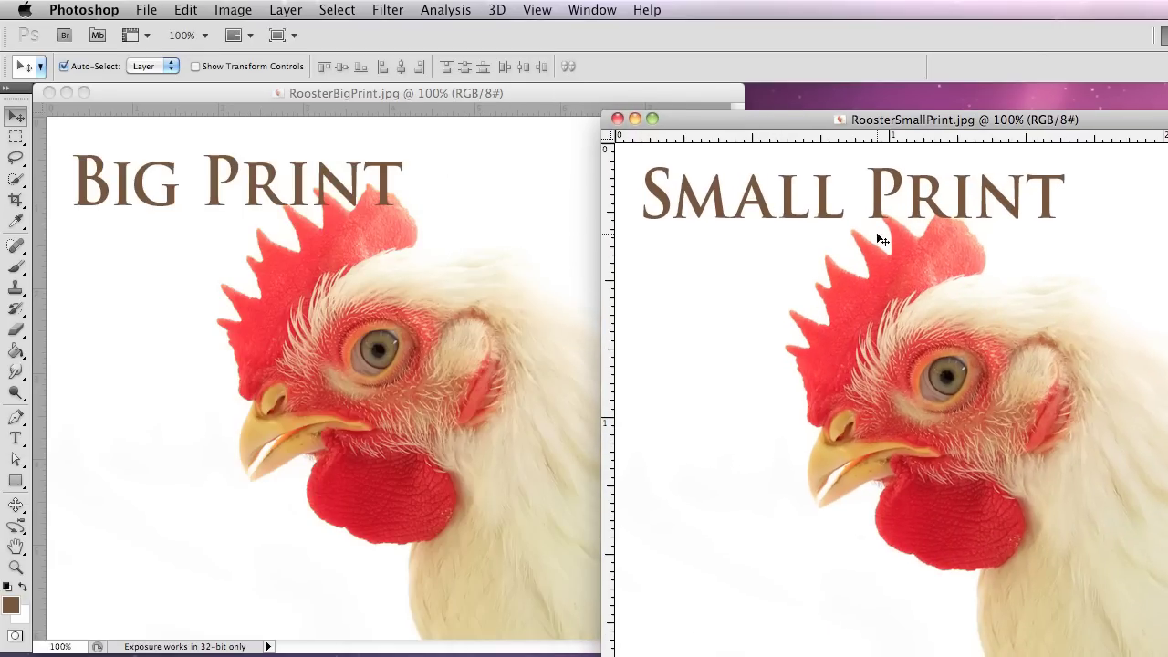
left_click_drag(771, 120, 735, 93)
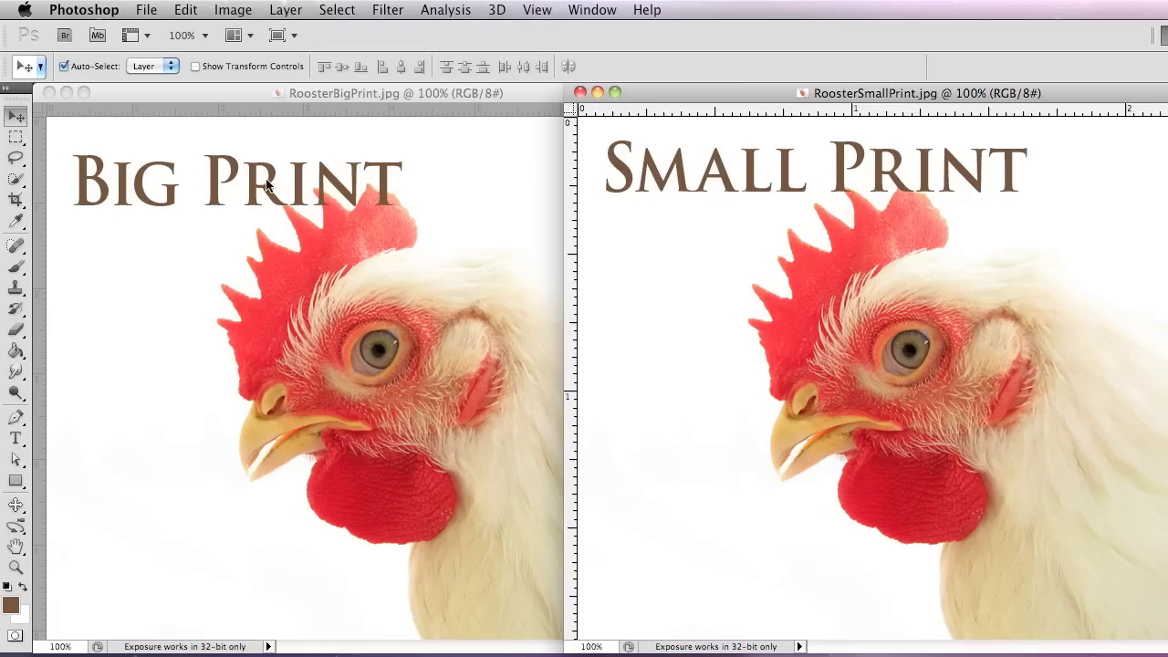
left_click(334, 263)
left_click(234, 9)
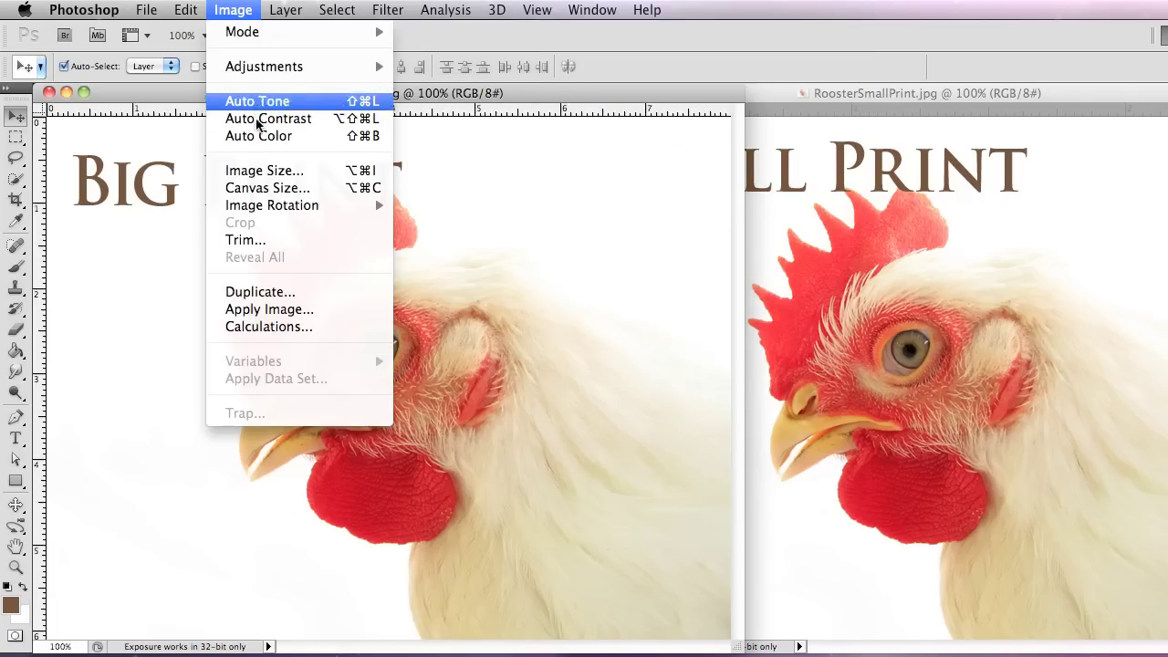
left_click(256, 172)
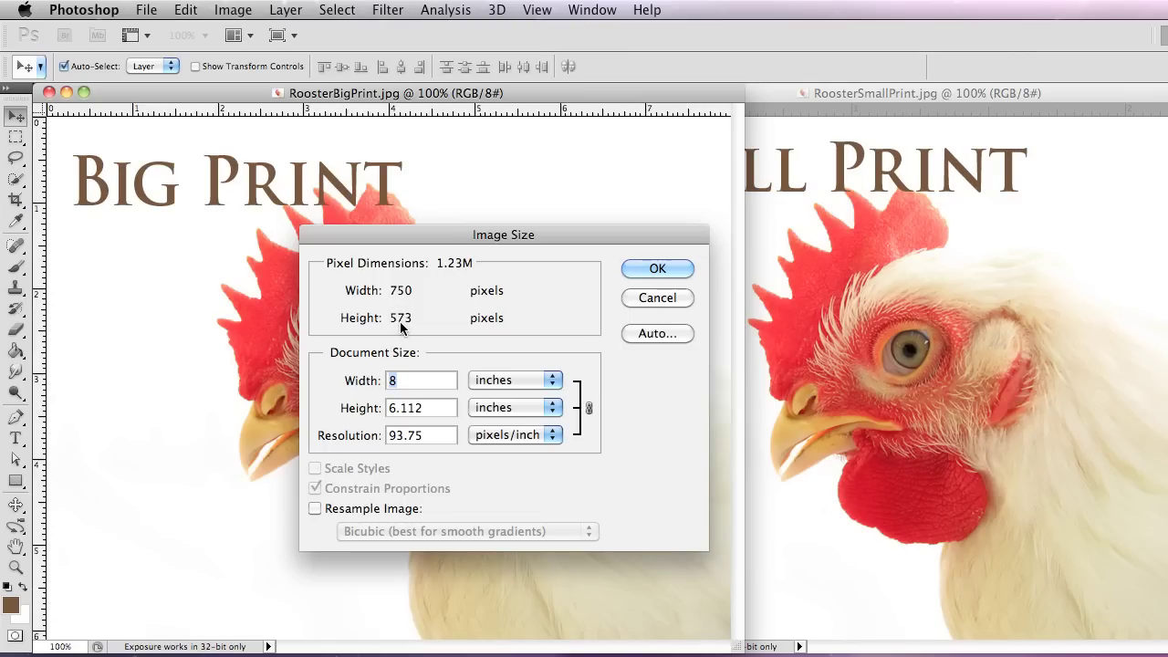
left_click(658, 297)
left_click(976, 208)
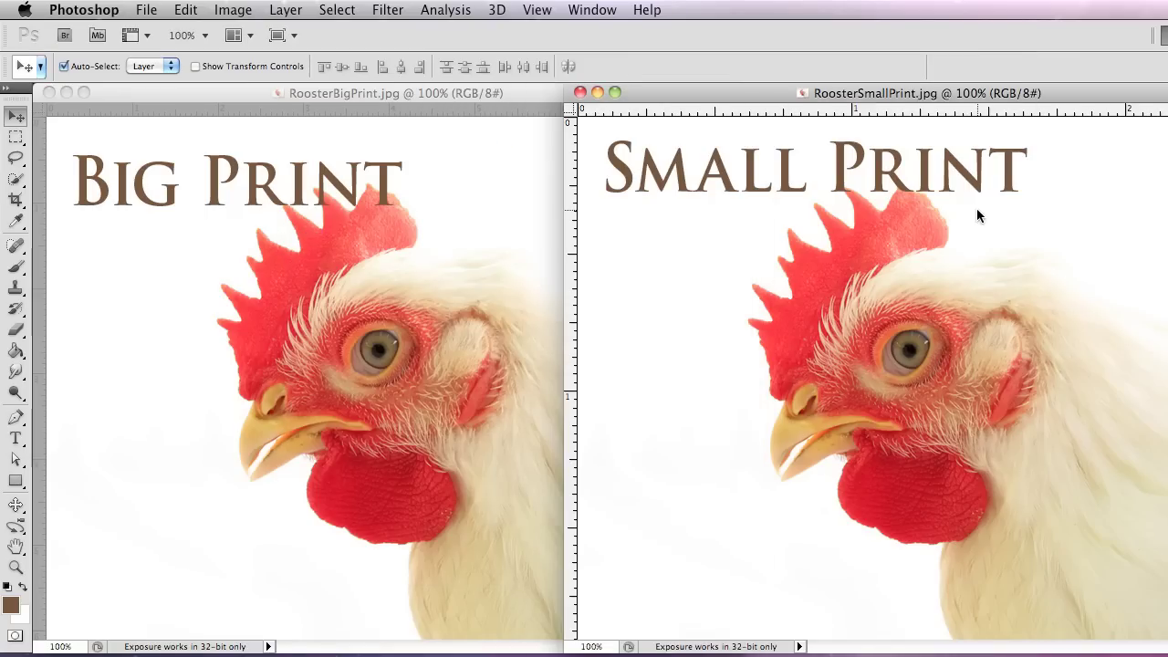
left_click(242, 13)
left_click(274, 170)
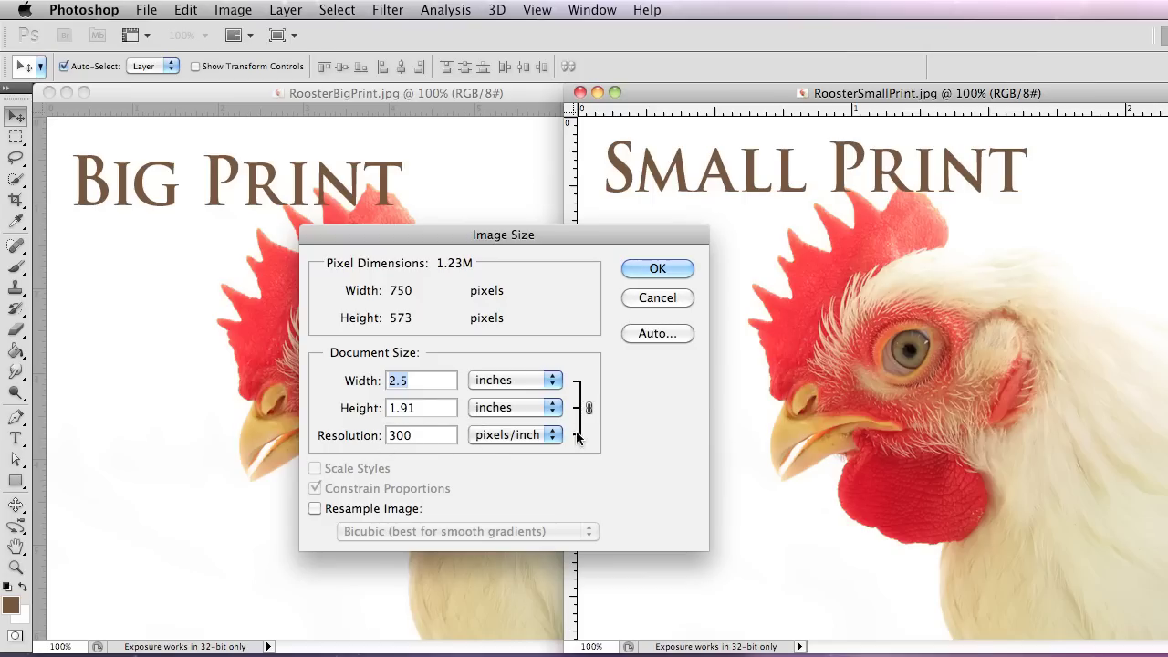
left_click(644, 297)
left_click(307, 187)
left_click(232, 9)
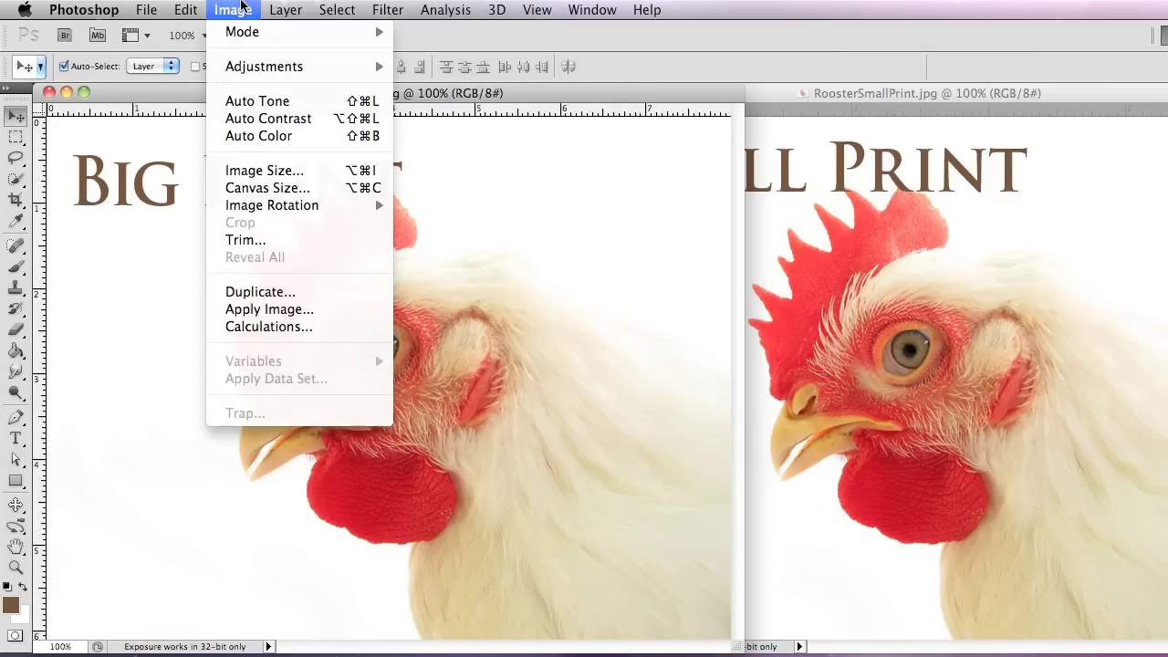
left_click(243, 173)
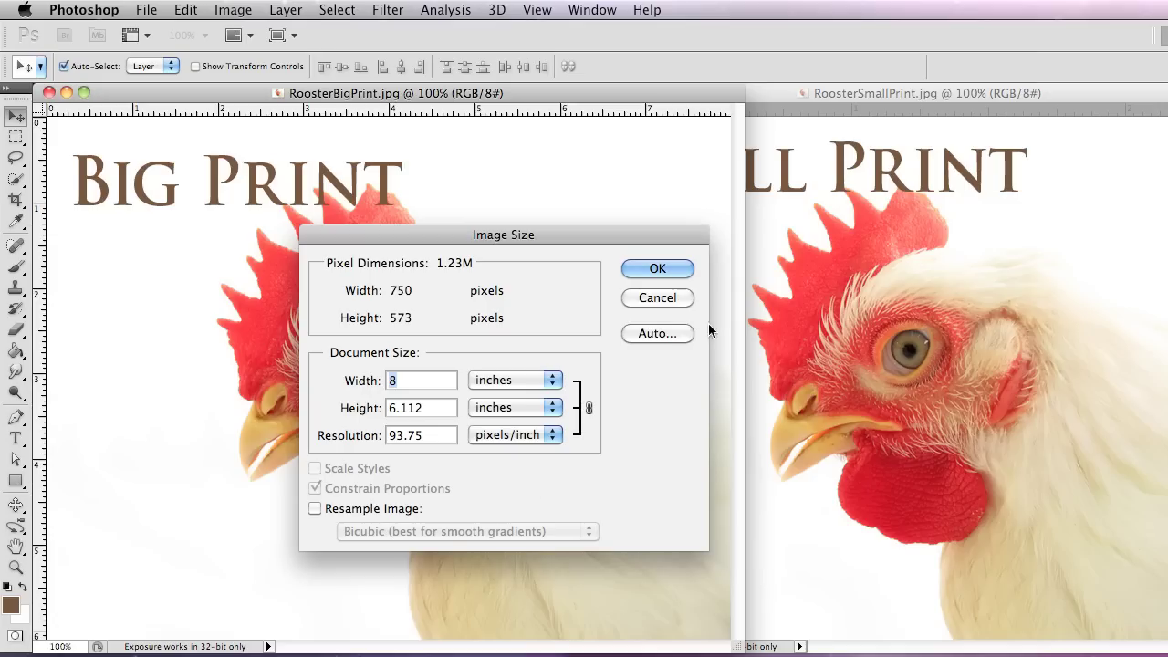
left_click(671, 300)
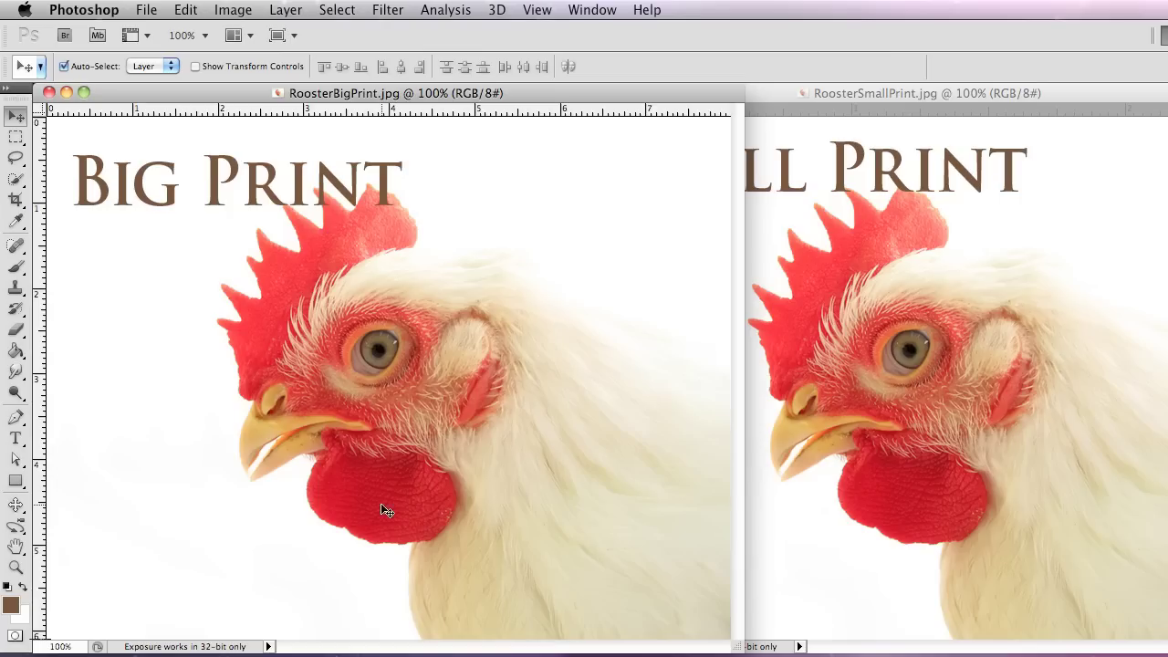
Preview printing Big Print, then Small Print at 2.5 × 1.91 inches, 300 PPI
key("super+p")
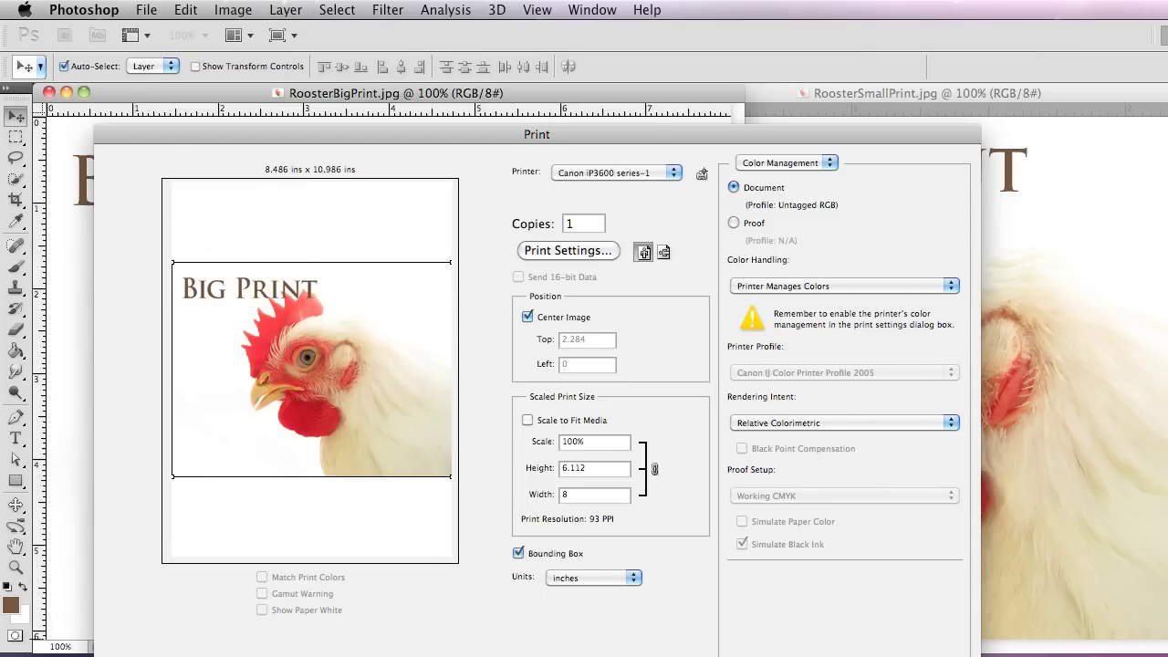
key("Escape")
left_click(947, 388)
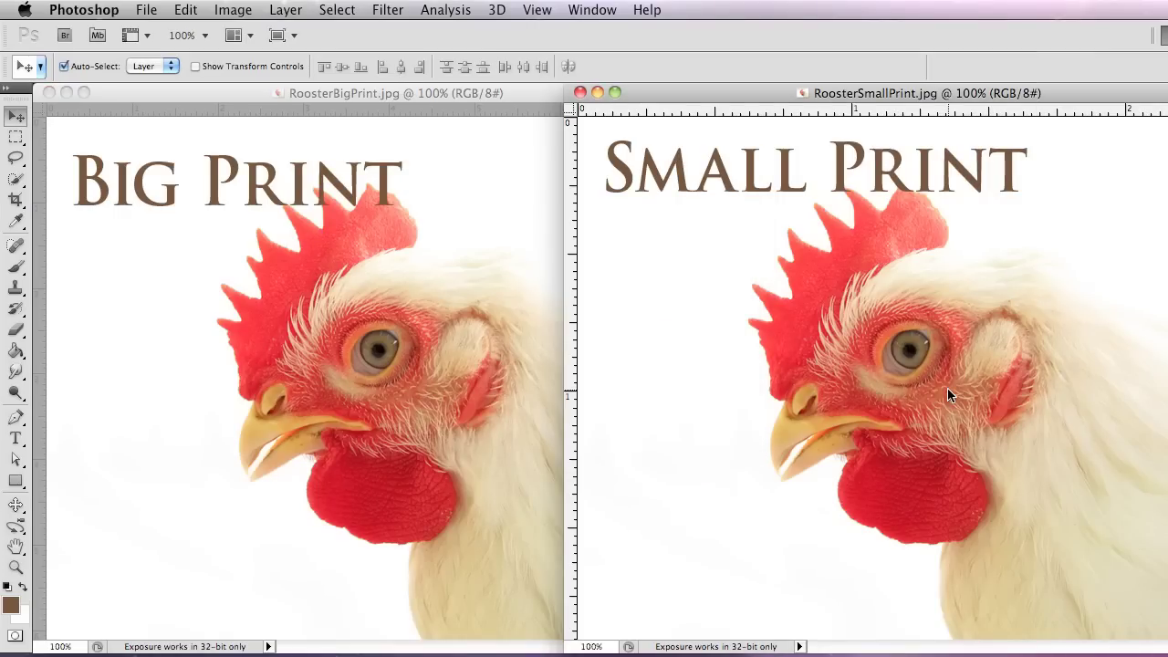
key("super+p")
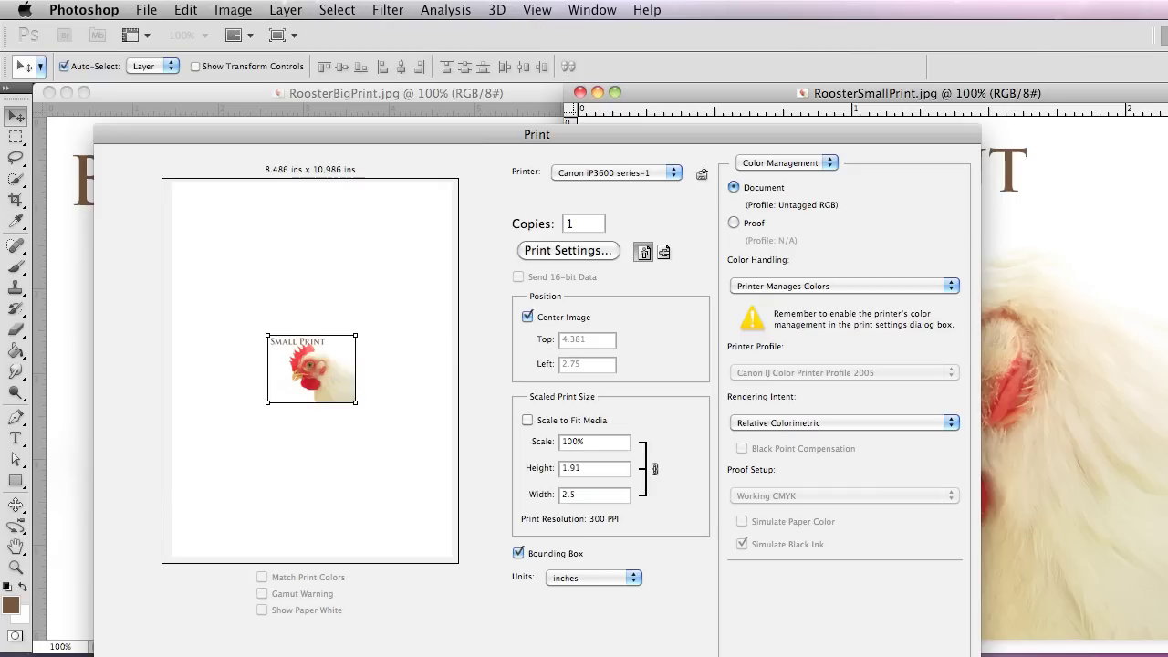
key("Escape")
Open Image Size for Big Print and leave Resample Image unchecked after toggling it
left_click(406, 447)
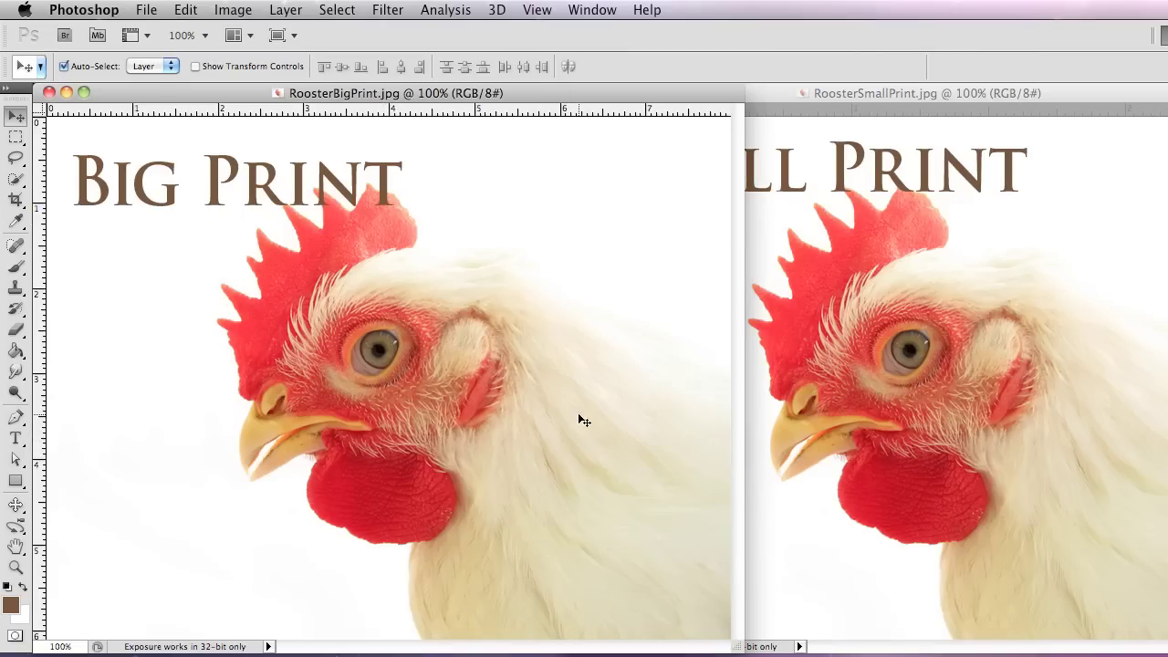
left_click(231, 9)
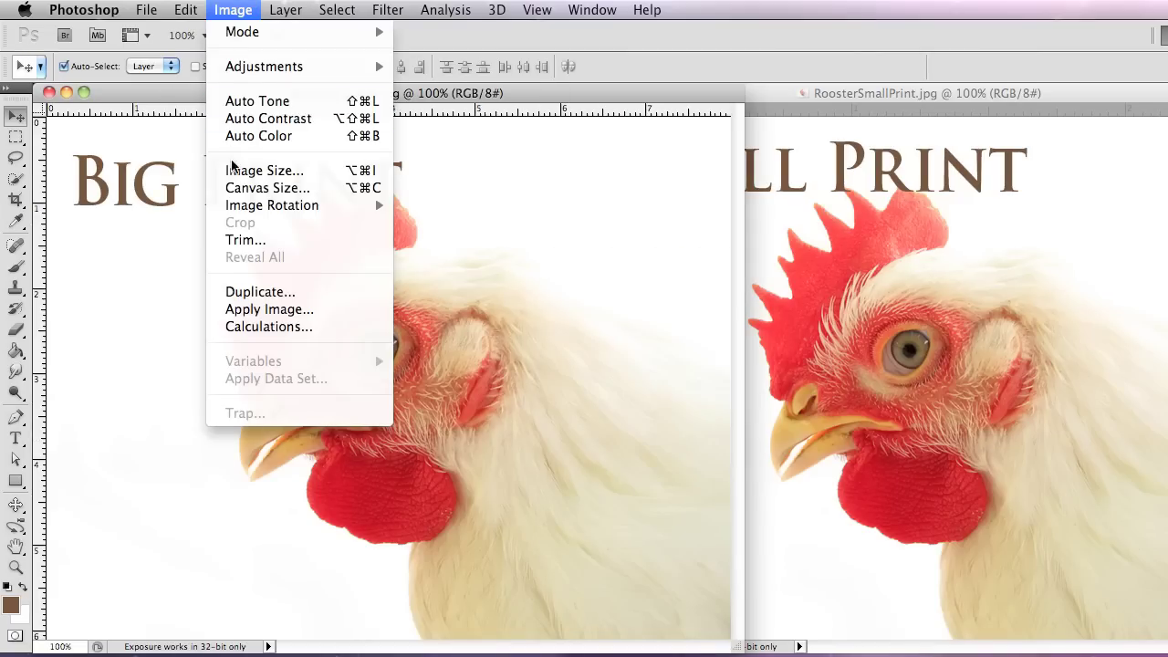
left_click(231, 171)
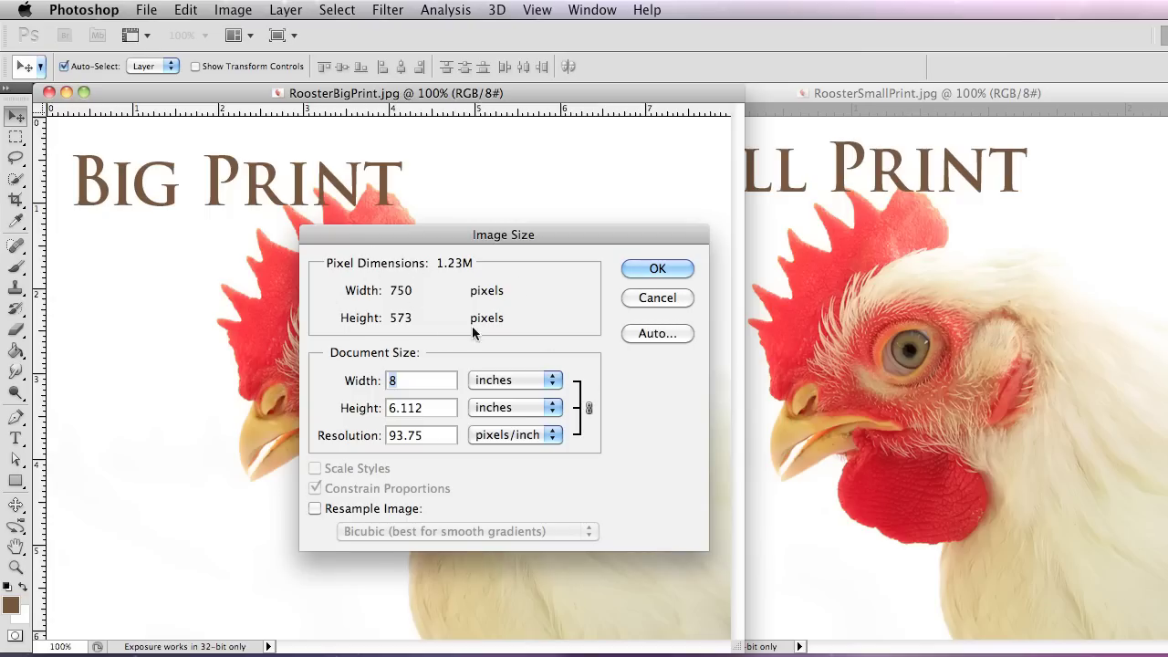
left_click(317, 508)
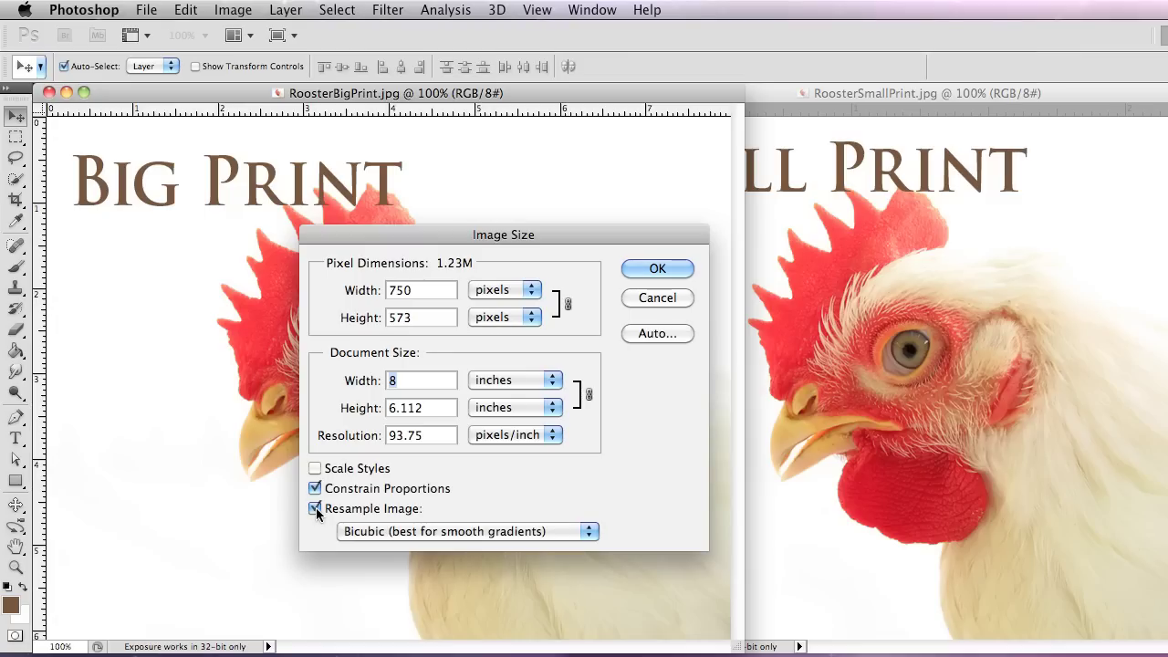
left_click(315, 508)
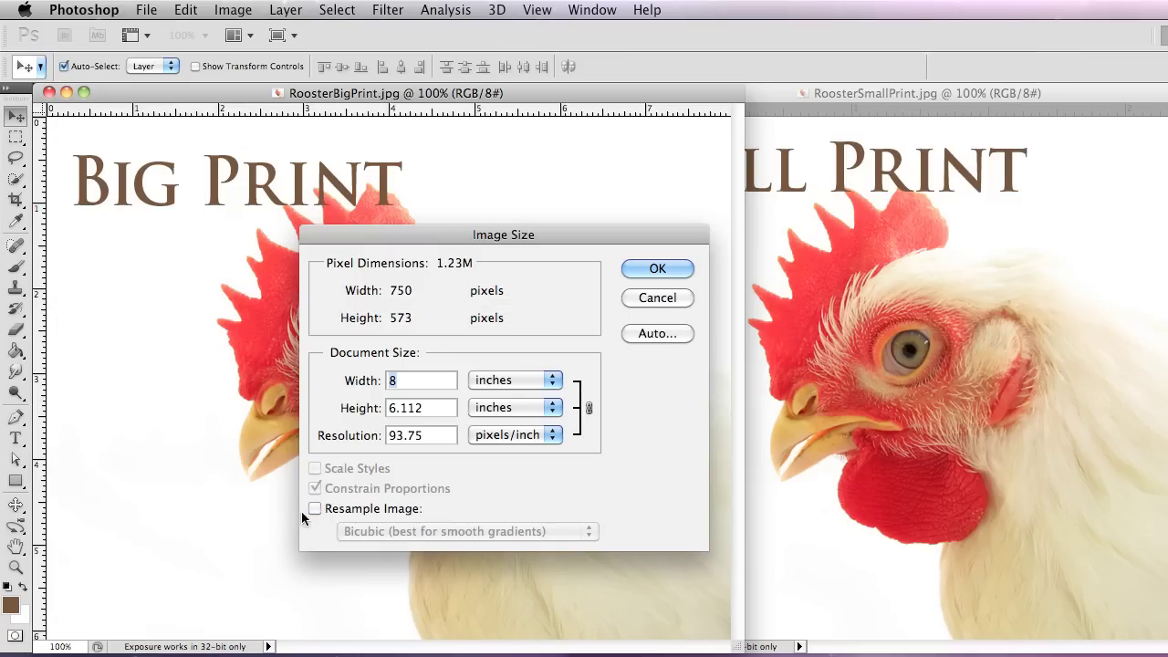
left_click(314, 508)
left_click(313, 508)
left_click(314, 508)
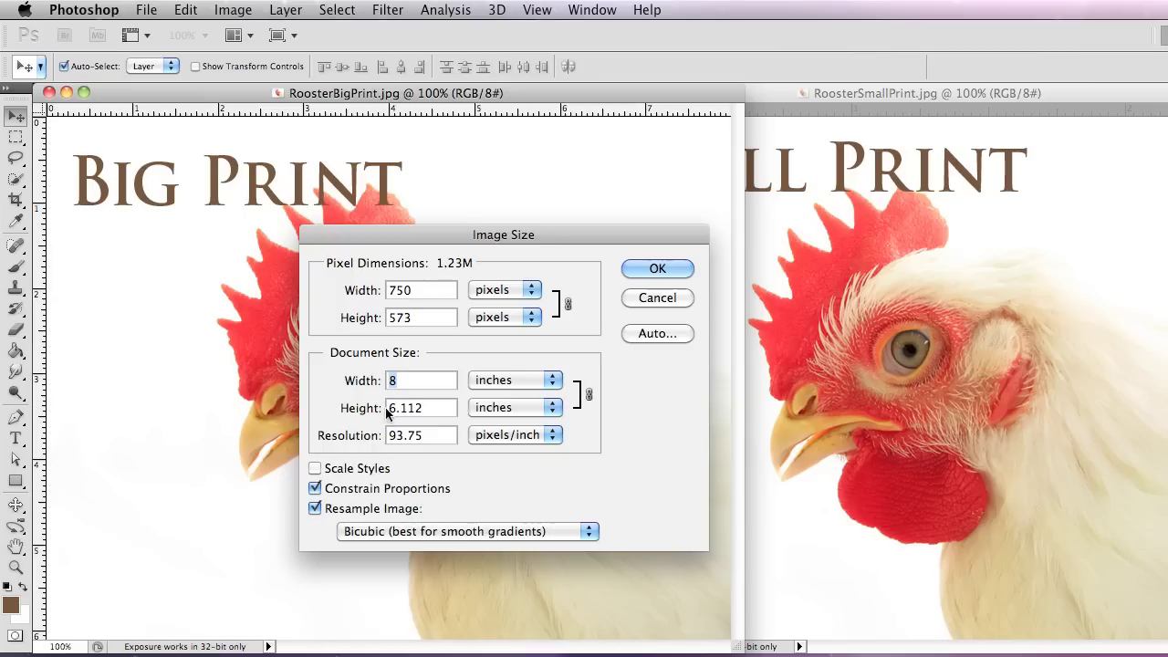
left_click(315, 508)
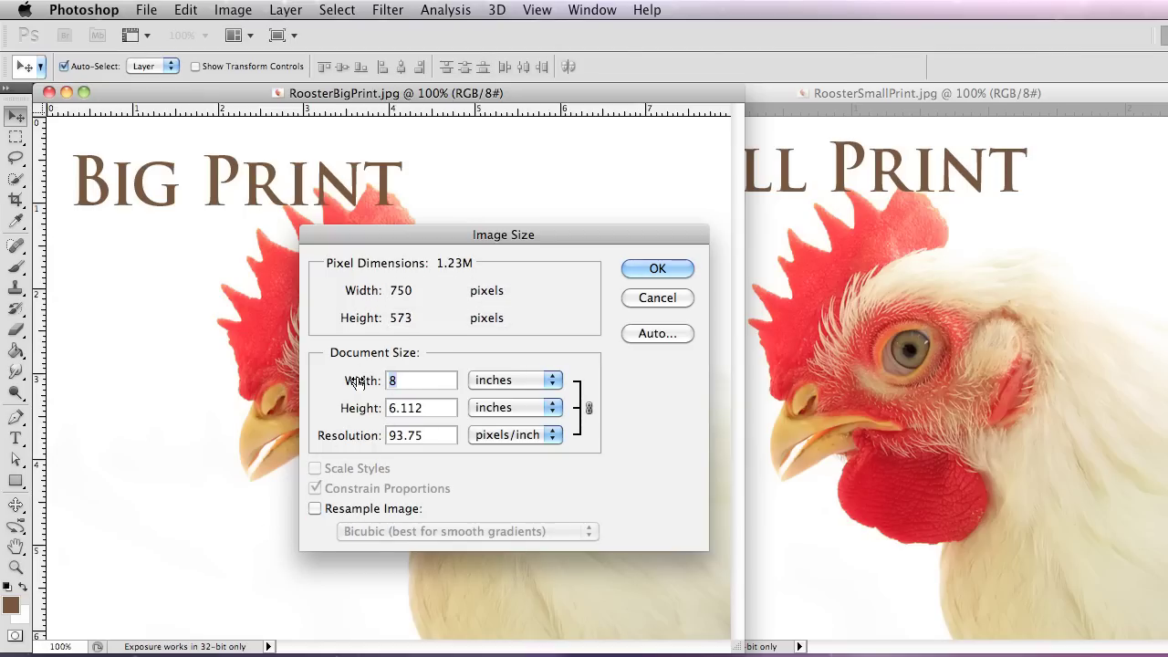
Set Width to 6, then 3 inches (250 pixels/inch), and cancel without applying
type("6")
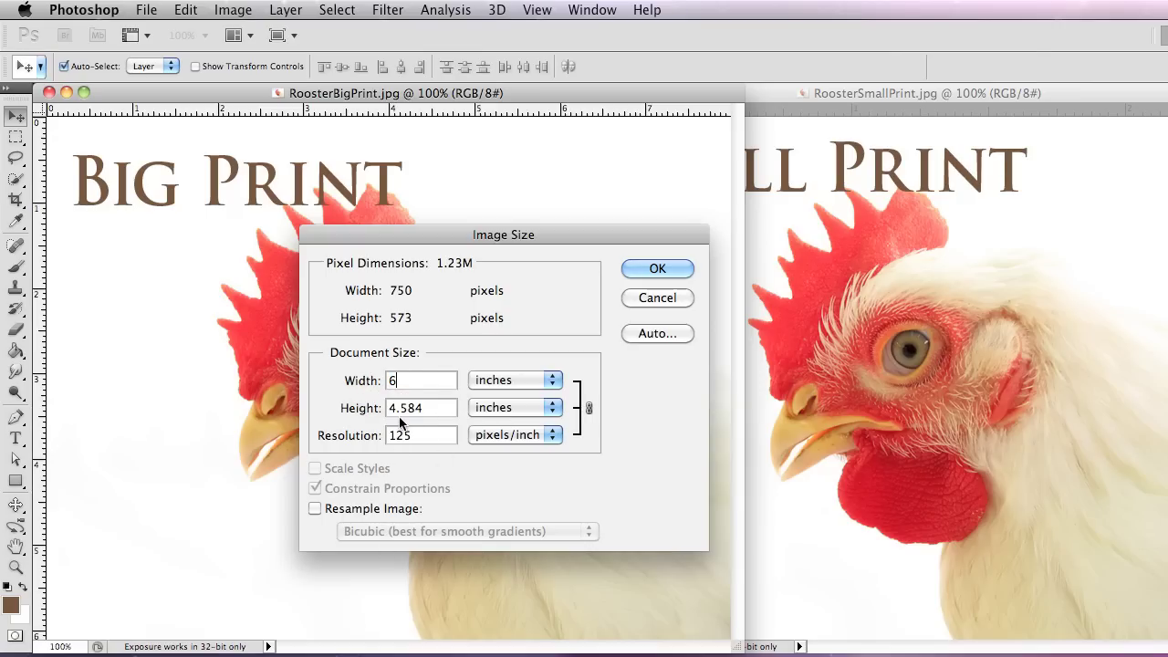
left_click(337, 380)
type("3")
left_click(642, 297)
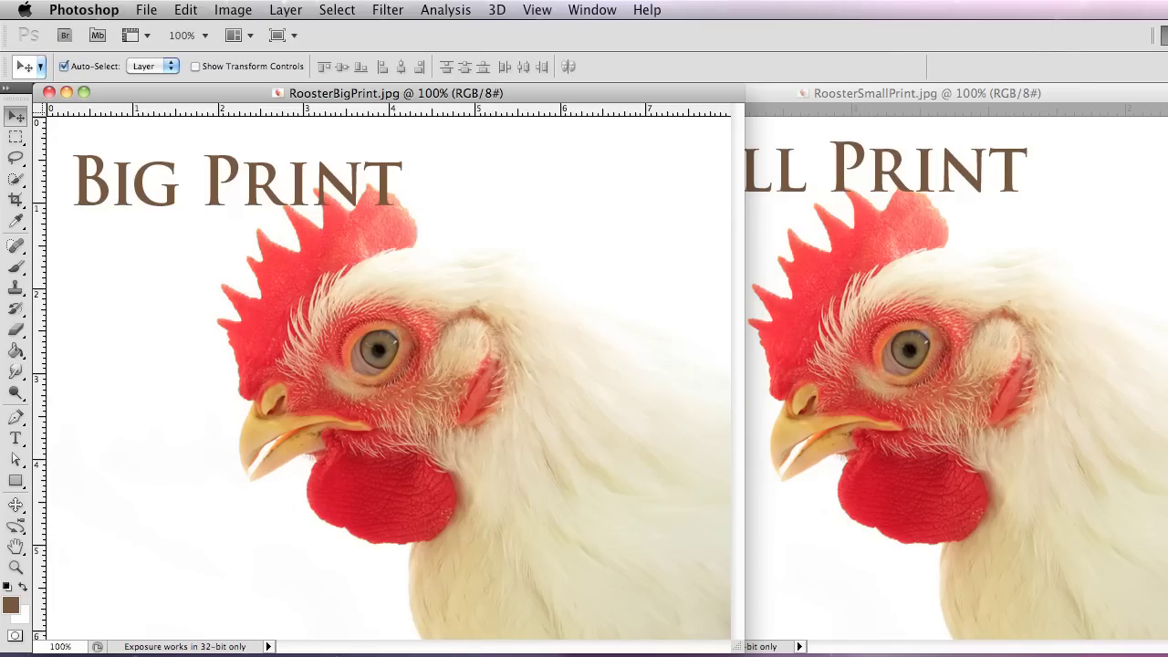
Cmd-Tab through Finder to Flash to bring up the BaloonResolution.swf player
key("super+Tab")
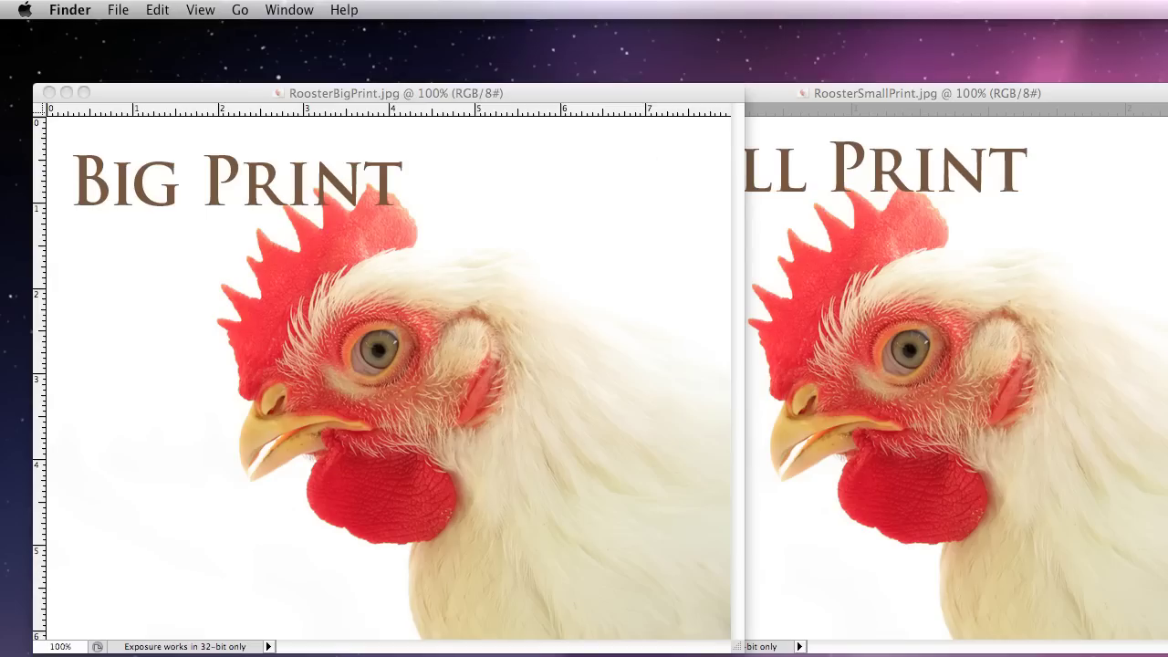
key("super+Tab")
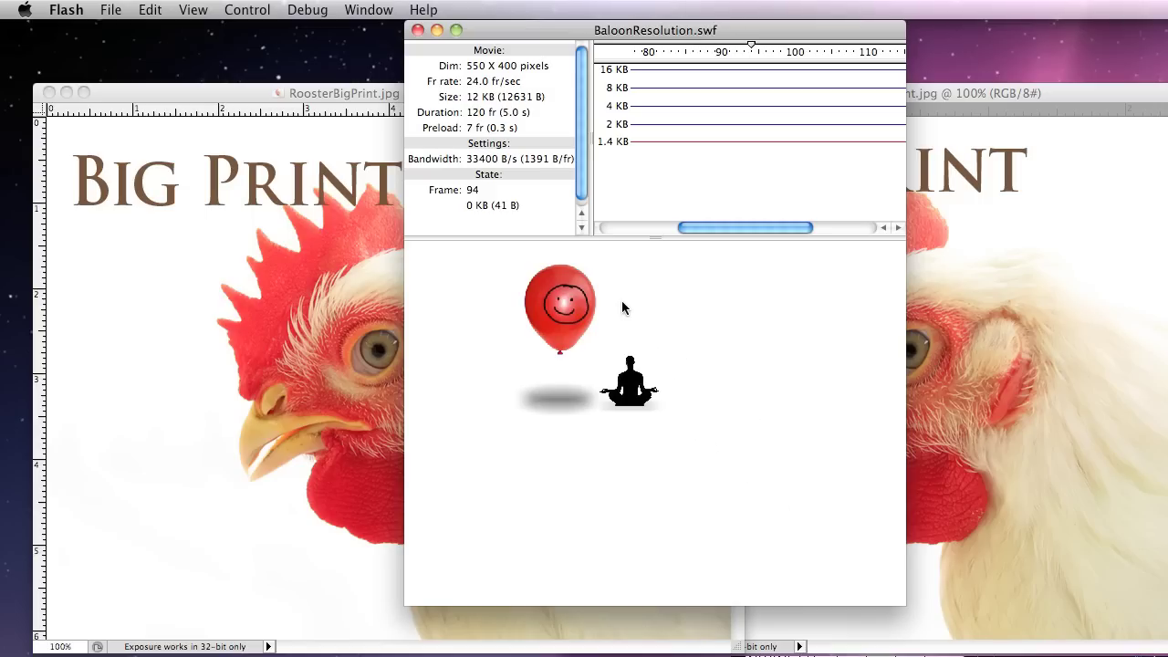
Close the balloon movie, preview and cancel printing, then close RoosterSmallPrint and RoosterBigPrint
left_click(418, 31)
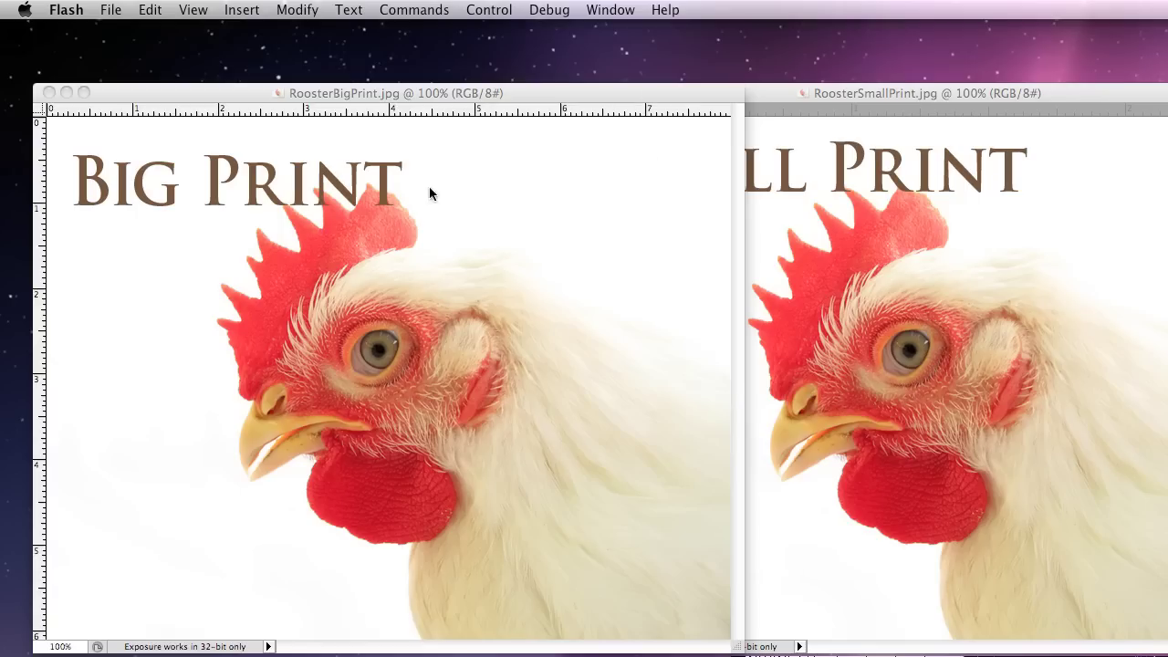
left_click(327, 228)
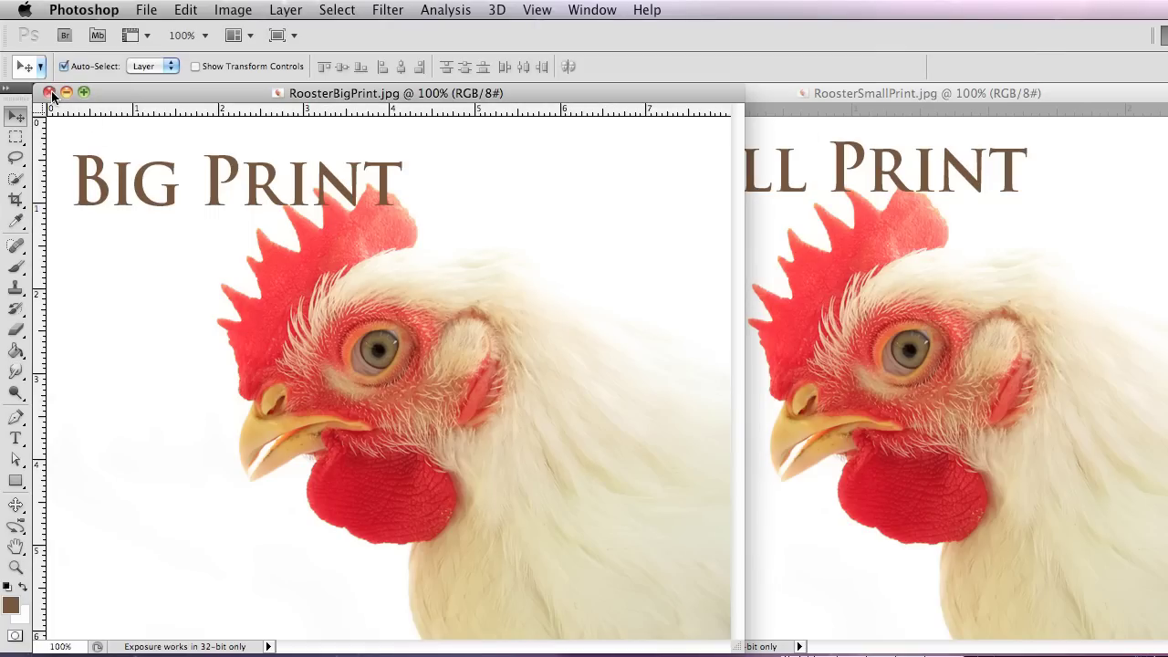
key("super+p")
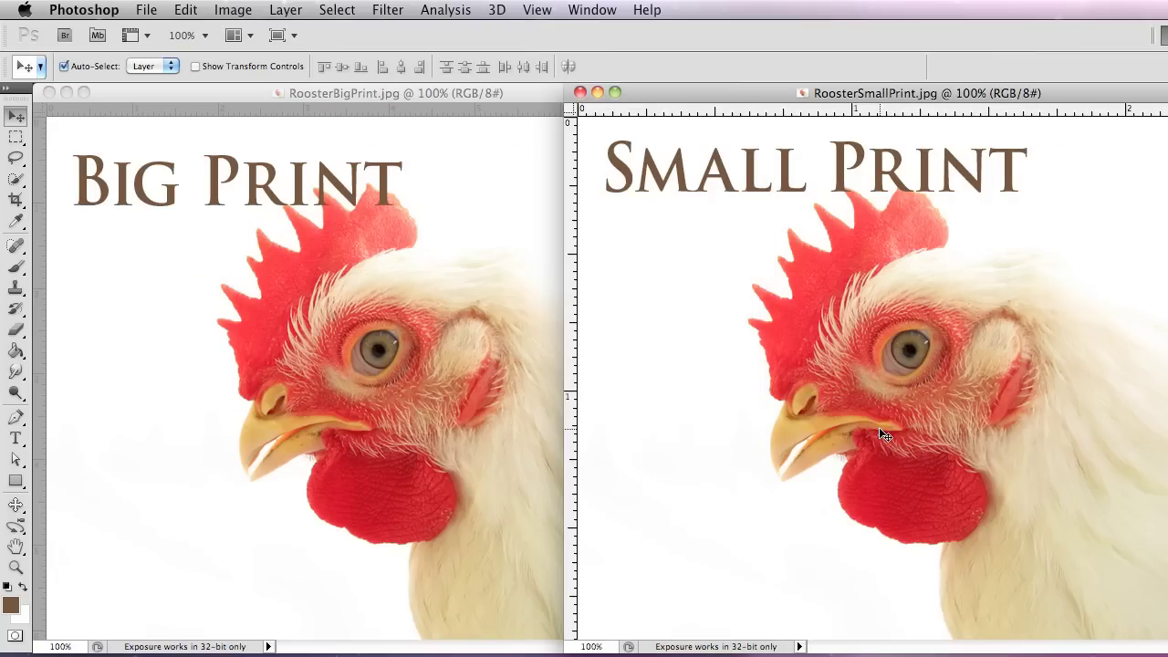
key("super+p")
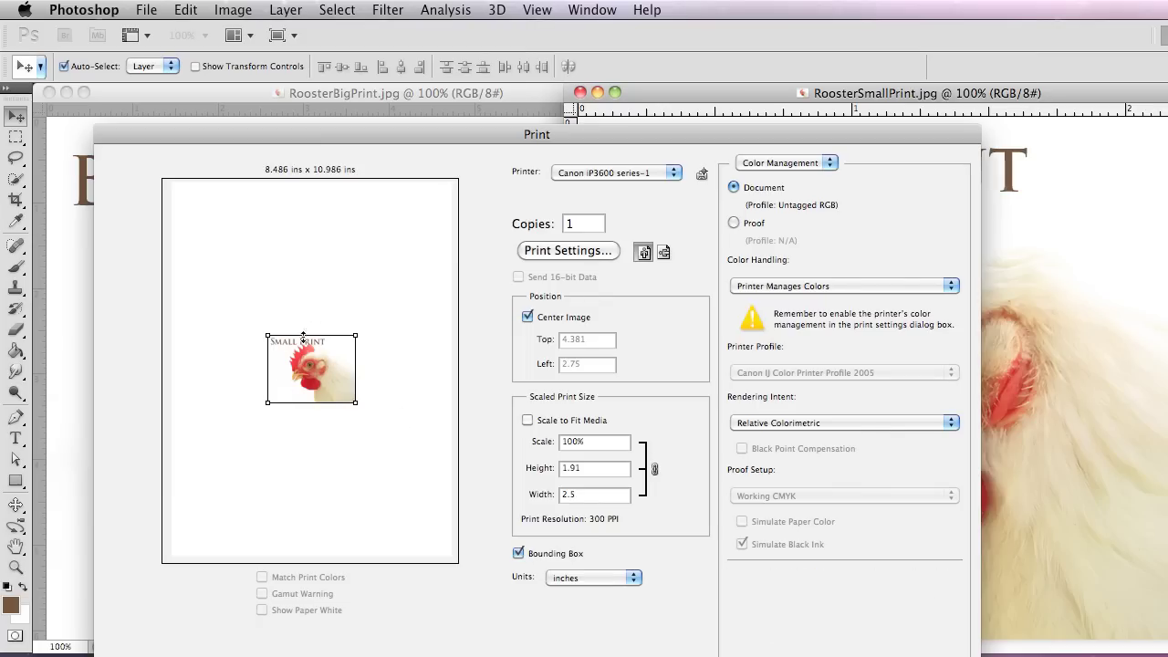
key("Escape")
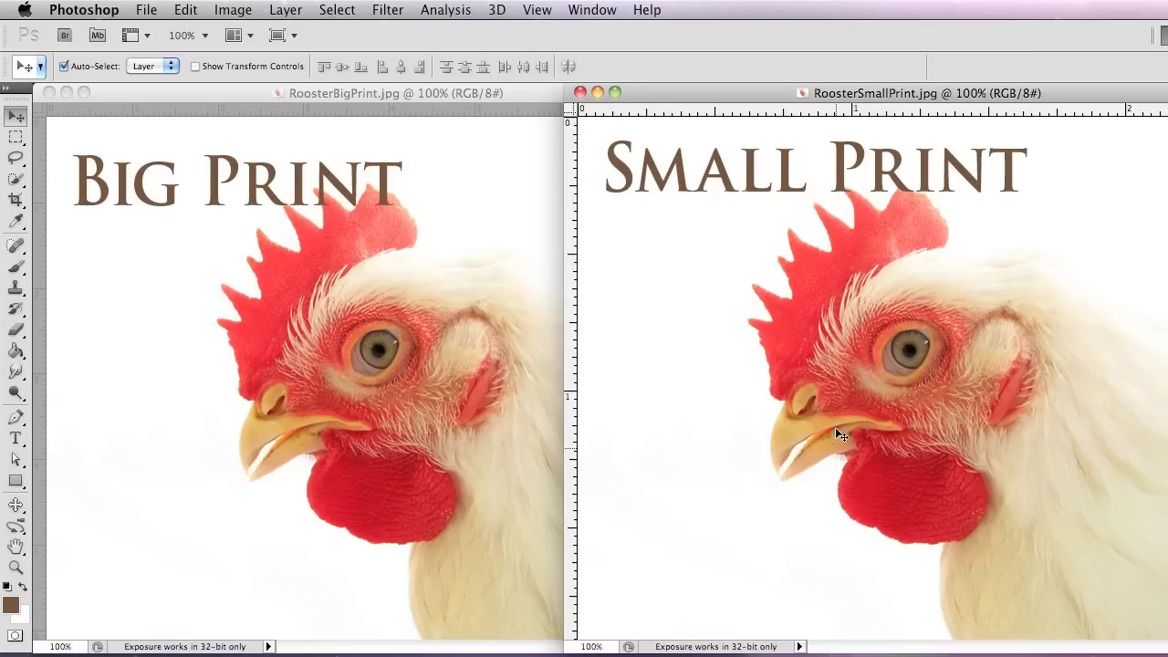
left_click(581, 93)
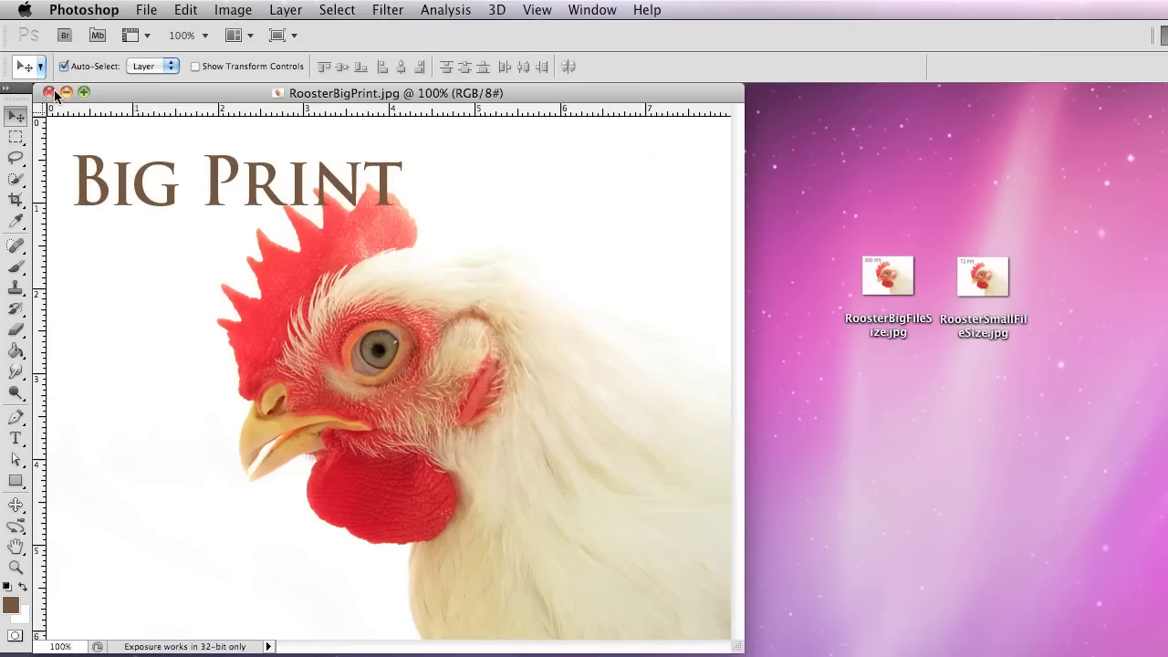
left_click(49, 92)
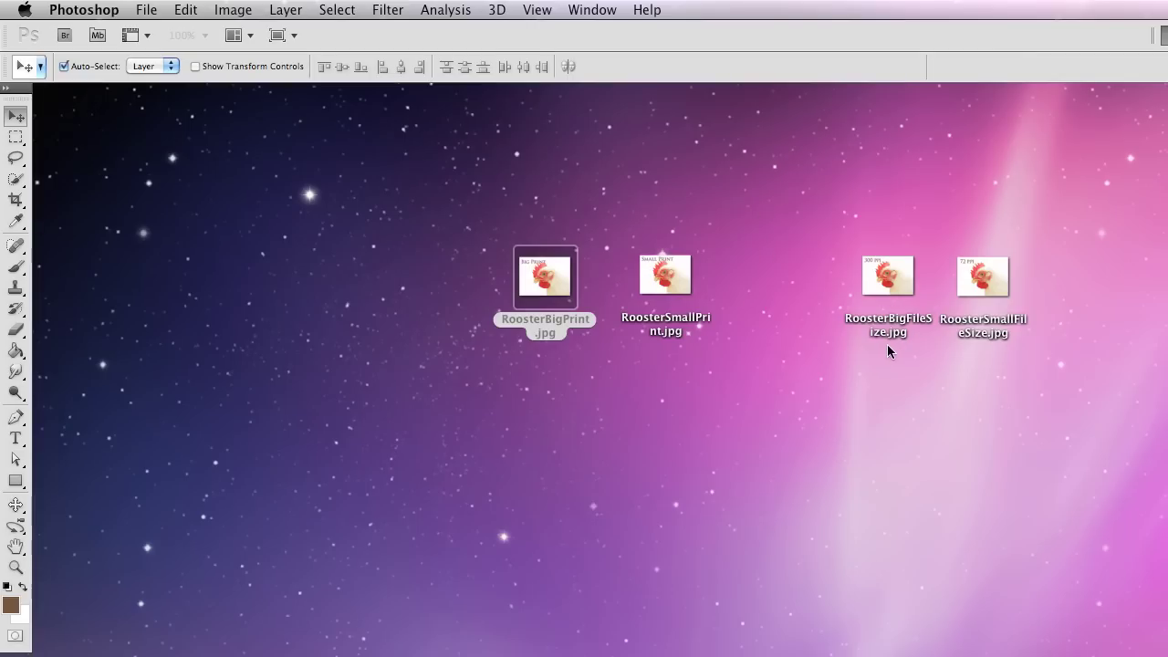
Compare Get Info for RoosterBigFileSize.jpg (311 KB) and RoosterSmallFileSize.jpg (106 KB), close both, select both
left_click(896, 279)
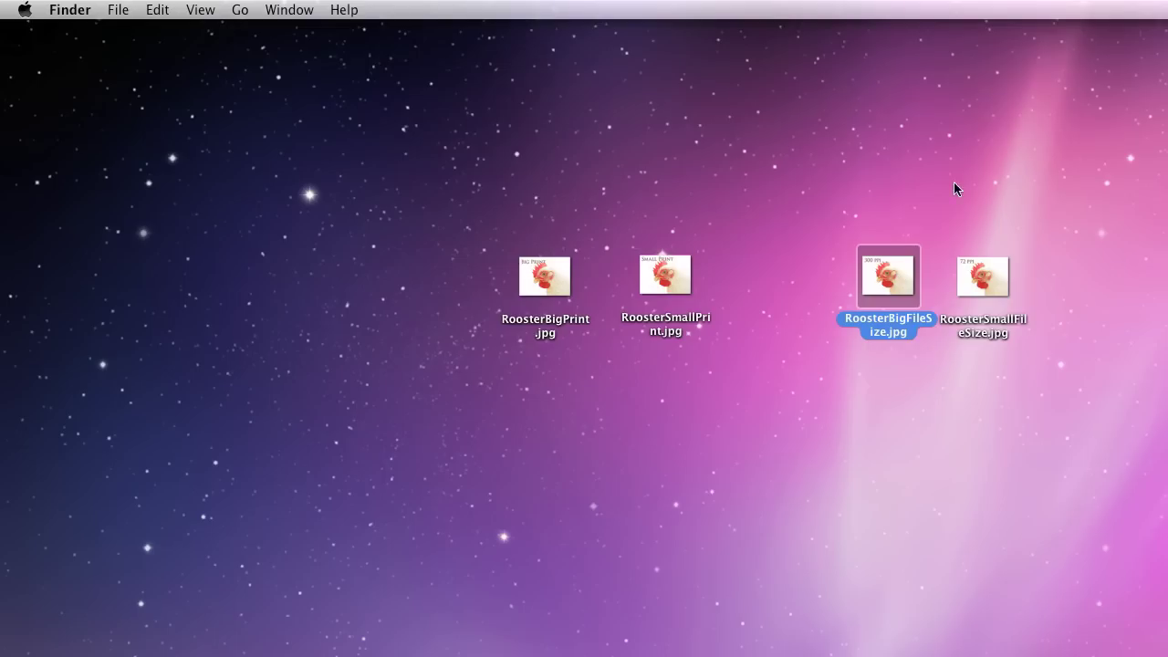
key("super+i")
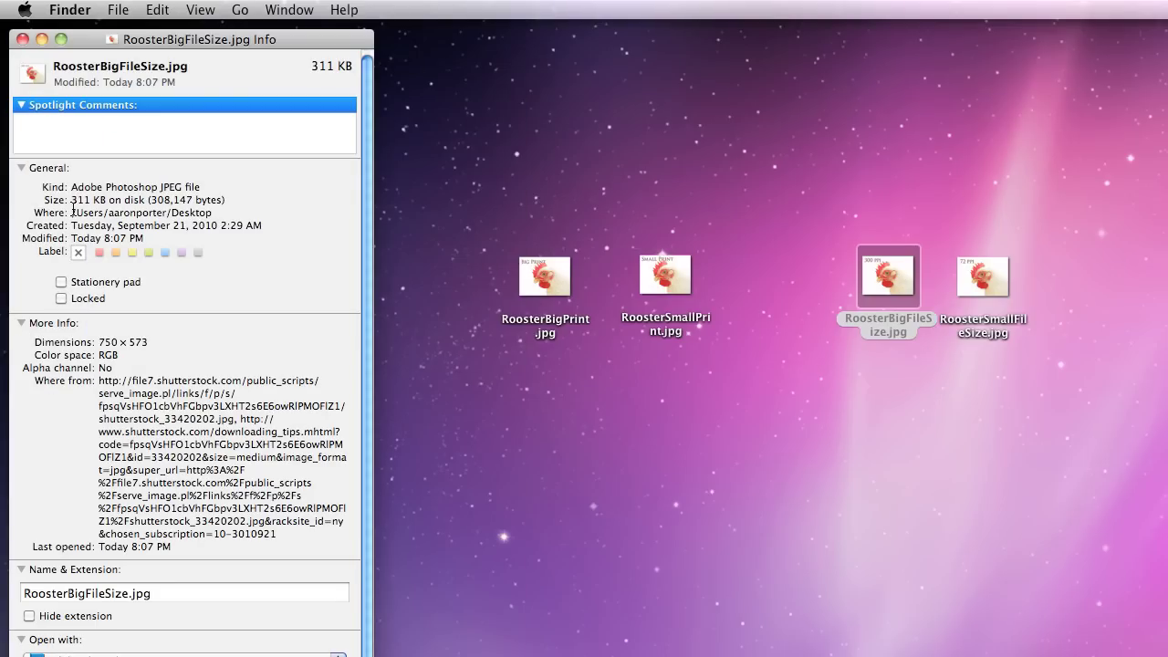
left_click(984, 287)
key("super+i")
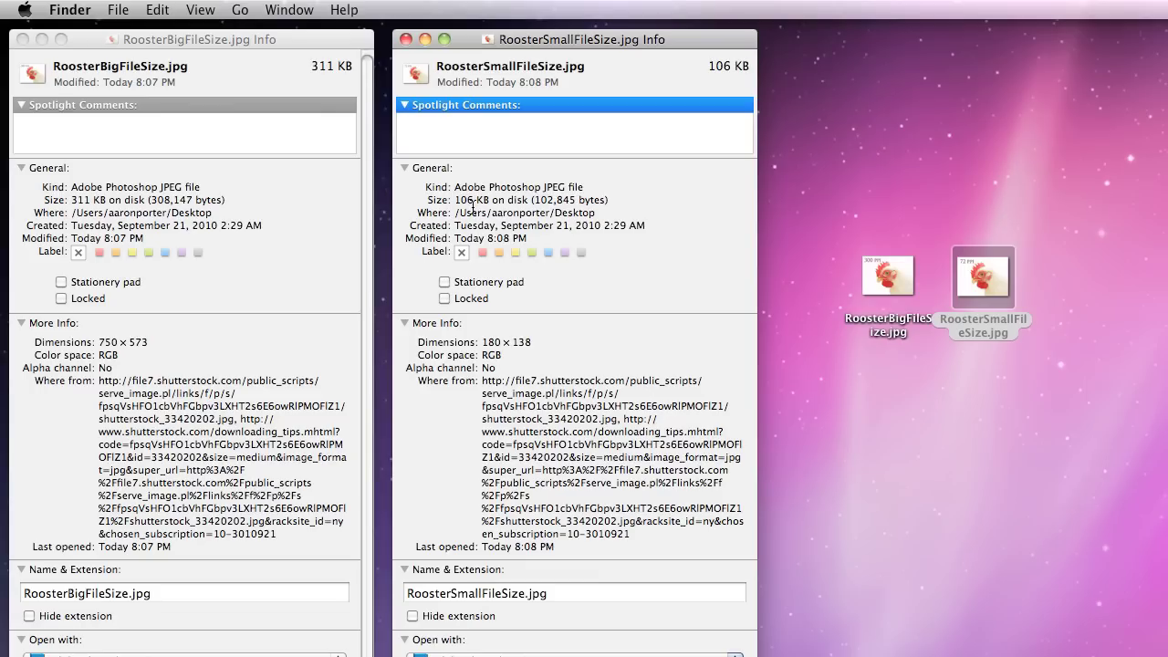
left_click(405, 39)
left_click(20, 39)
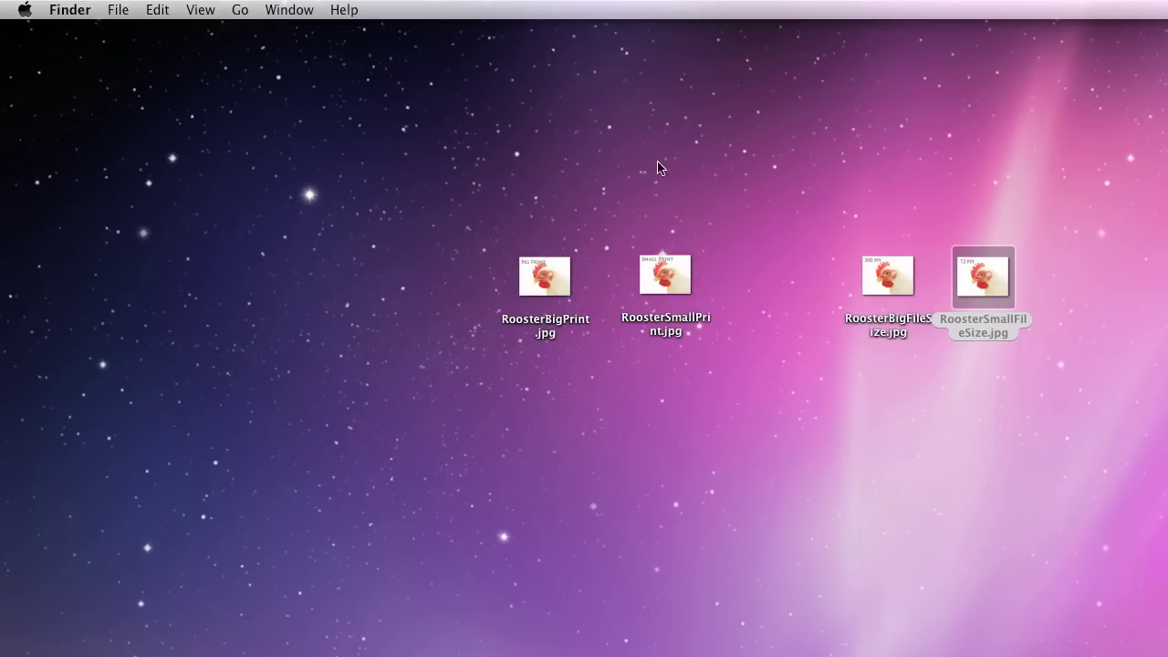
left_click_drag(801, 213, 1122, 415)
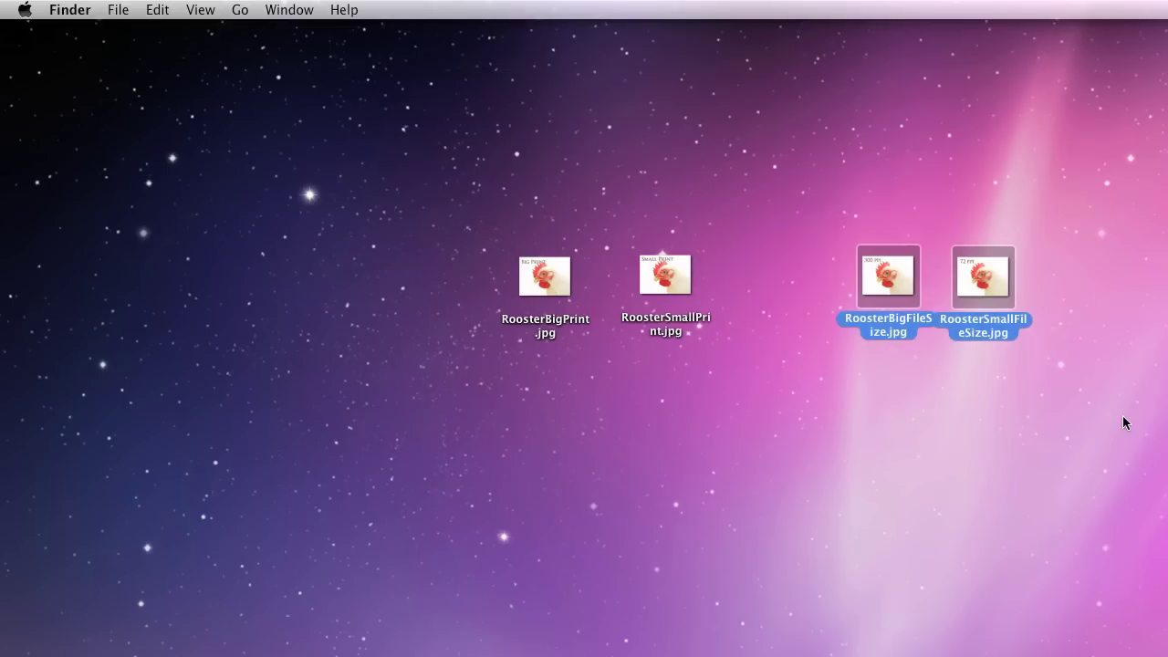
Open both file-size roosters and float RoosterSmallFileSize.jpg in its own window to the right
double_click(870, 277)
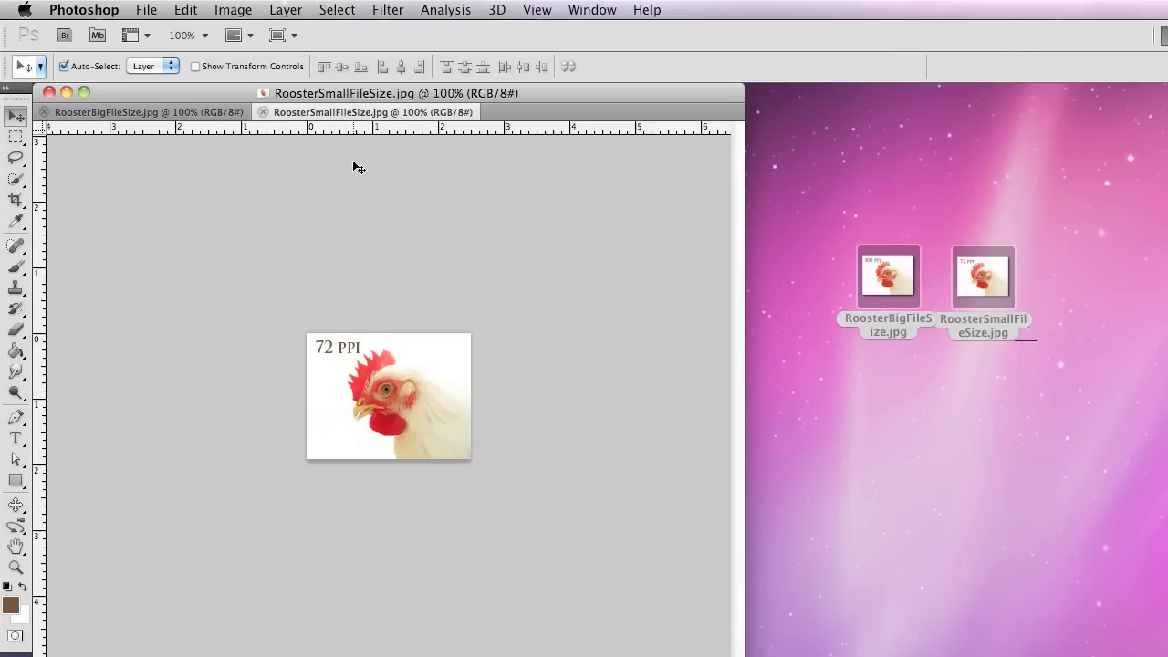
left_click(133, 113)
left_click(287, 112)
key("ctrl+Tab")
left_click_drag(308, 122, 475, 149)
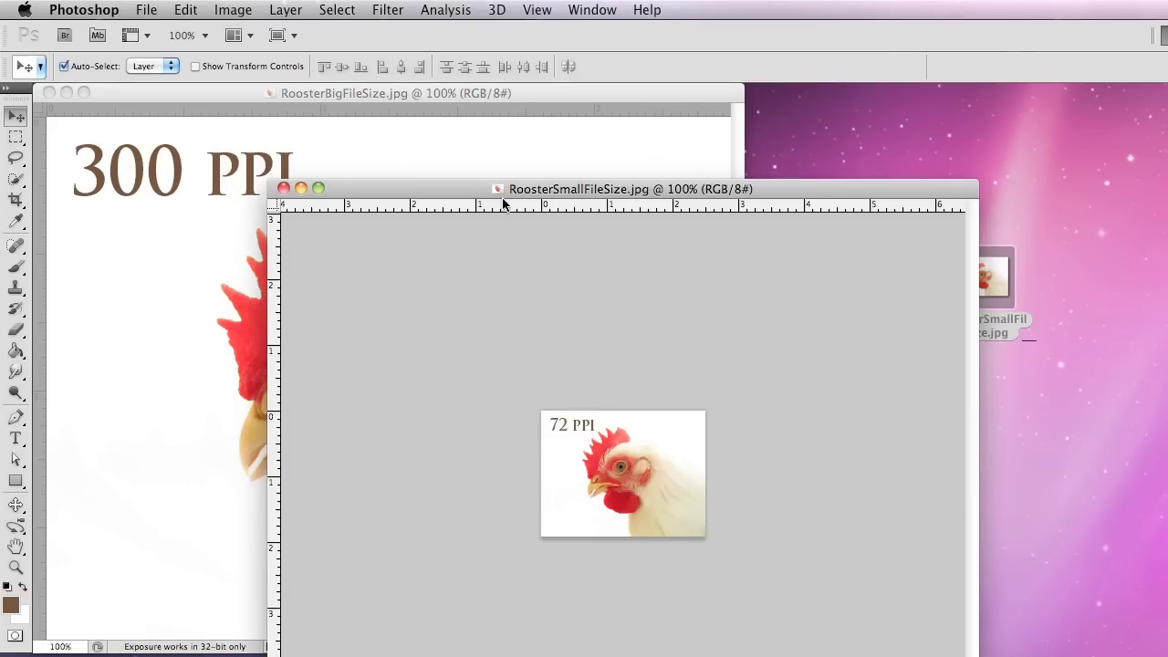
left_click_drag(476, 201, 792, 100)
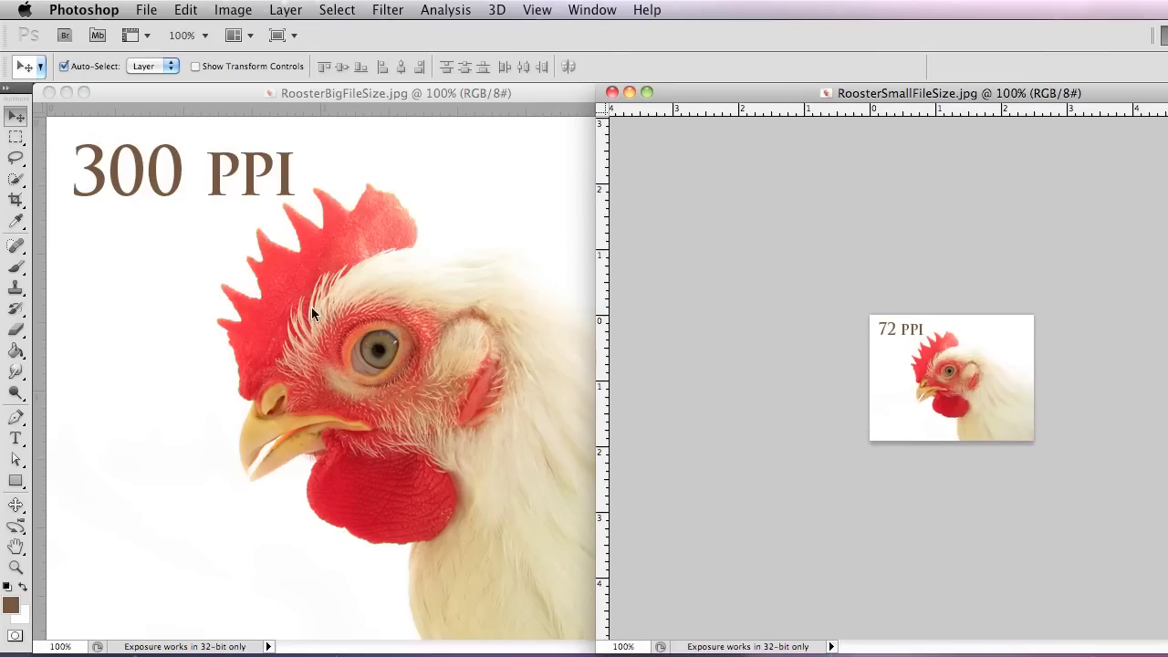
Compare the 300 PPI and 72 PPI documents at 100% zoom by switching between them
left_click(267, 269)
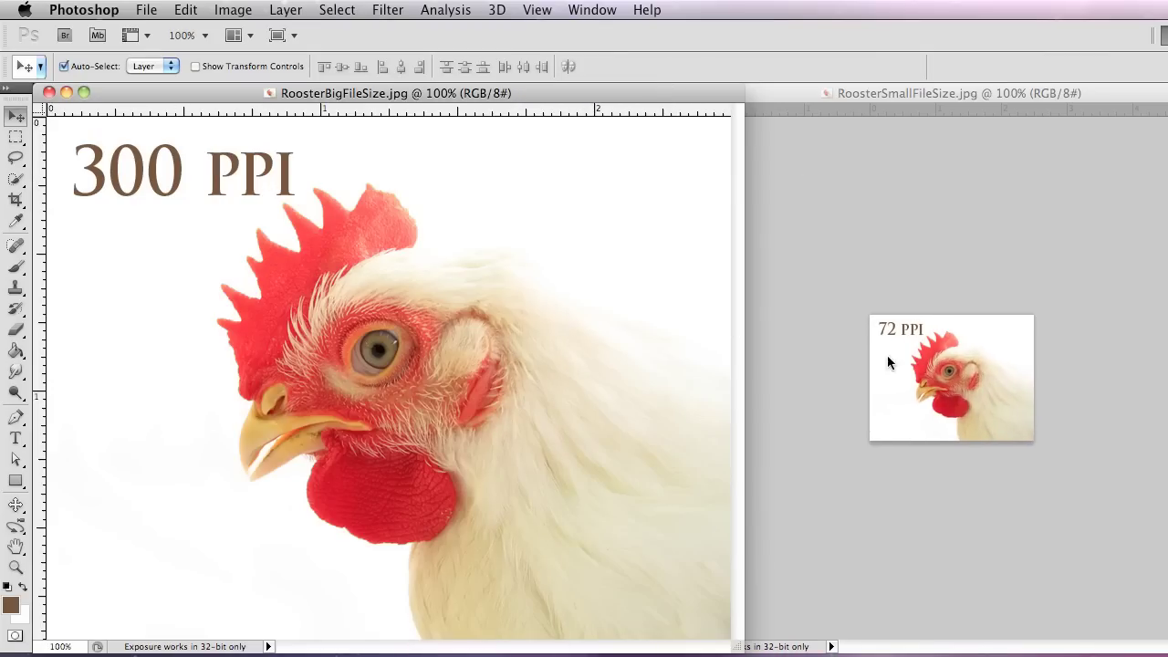
left_click(945, 367)
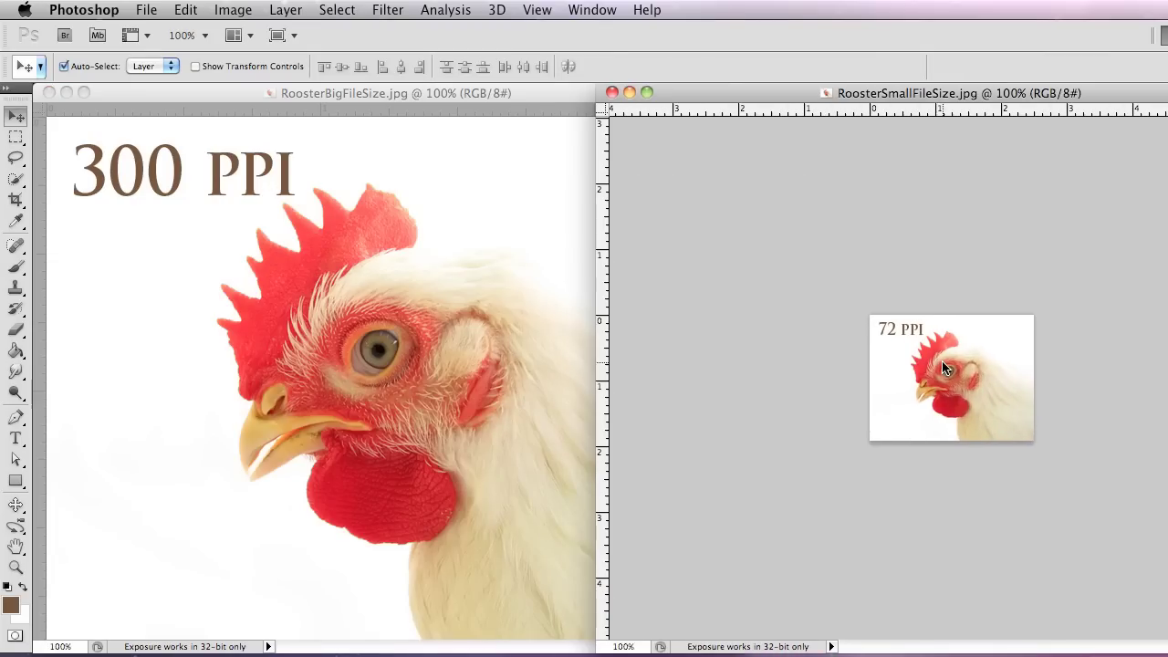
left_click(508, 385)
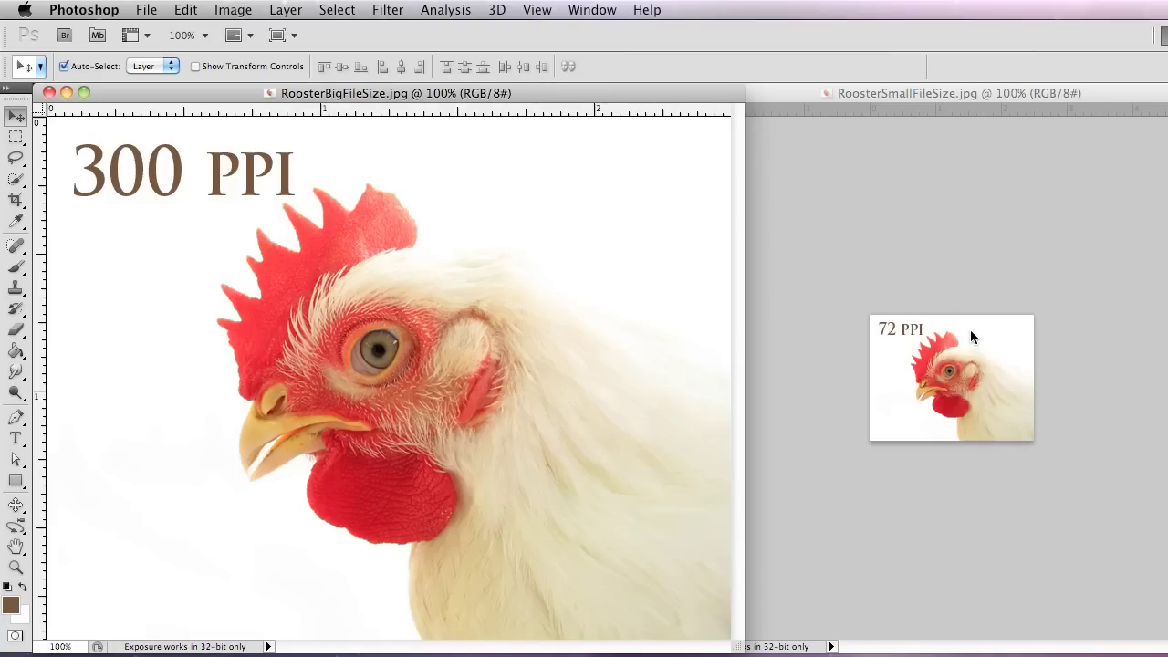
left_click(60, 646)
left_click(880, 604)
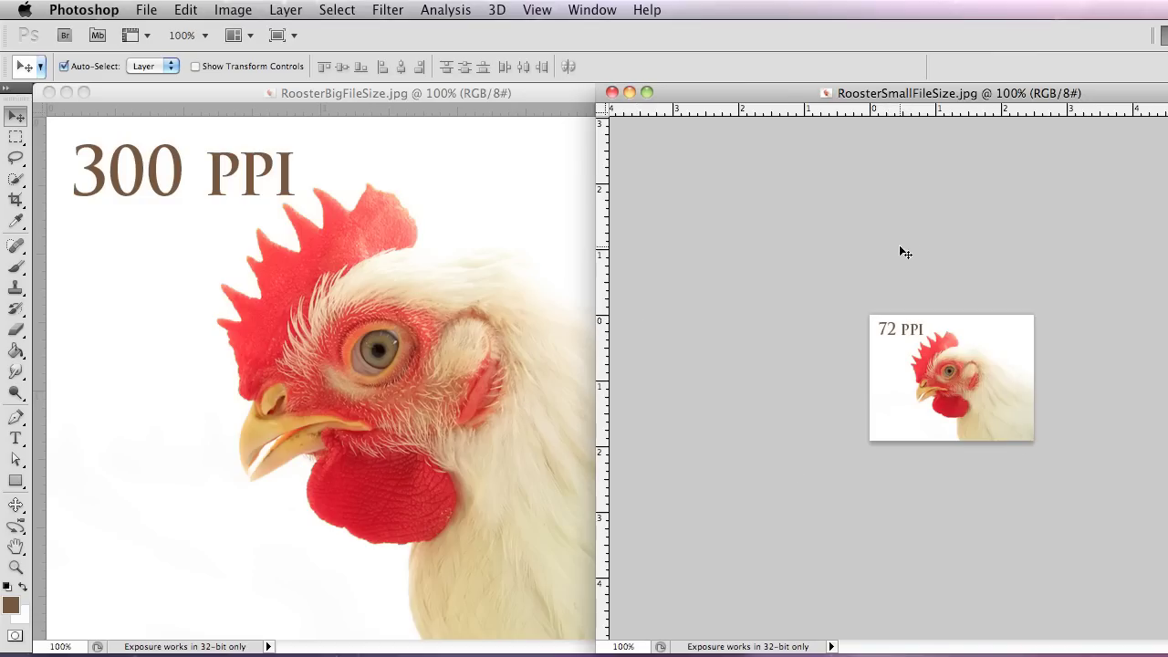
left_click(407, 295)
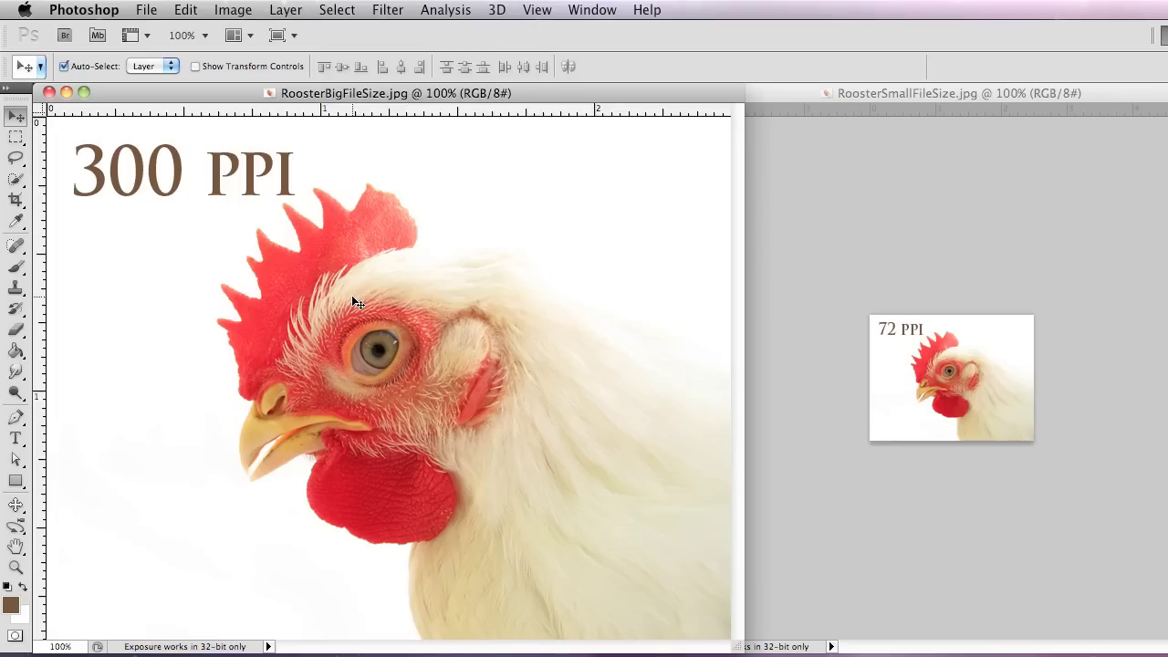
key("super+p")
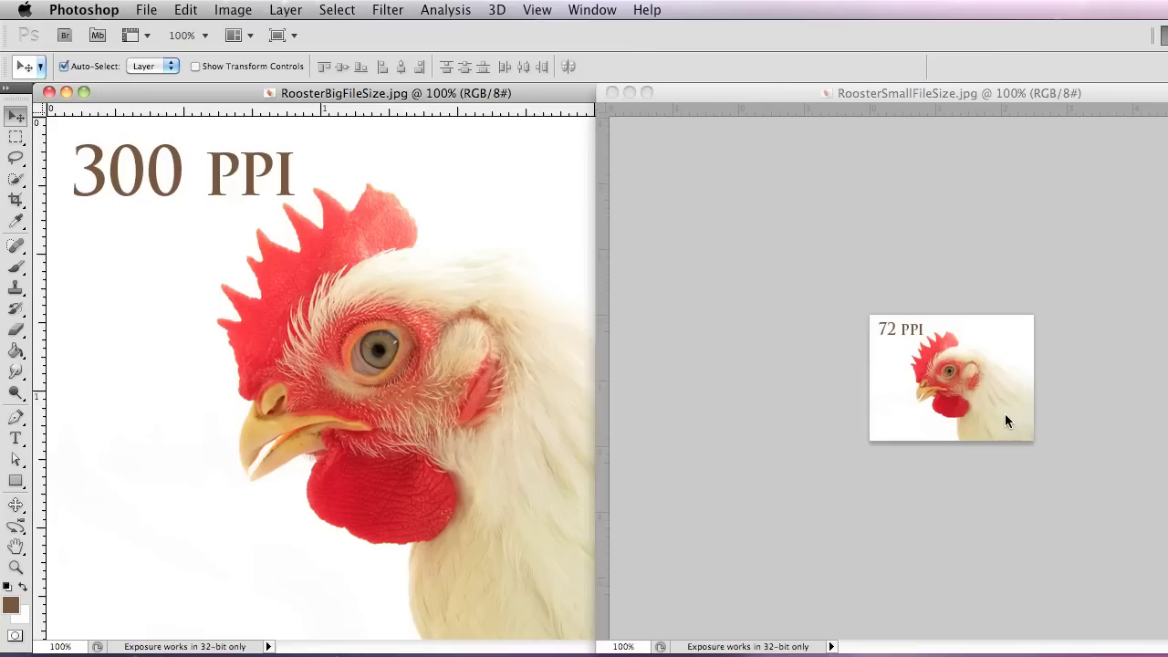
left_click(1004, 413)
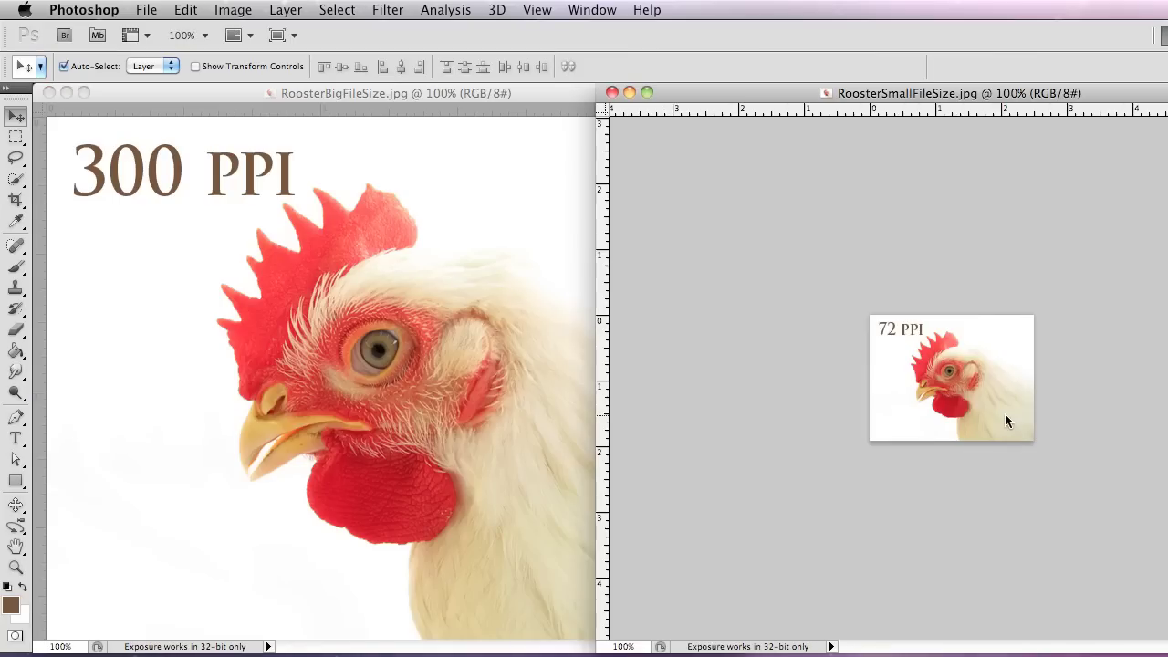
key("super+p")
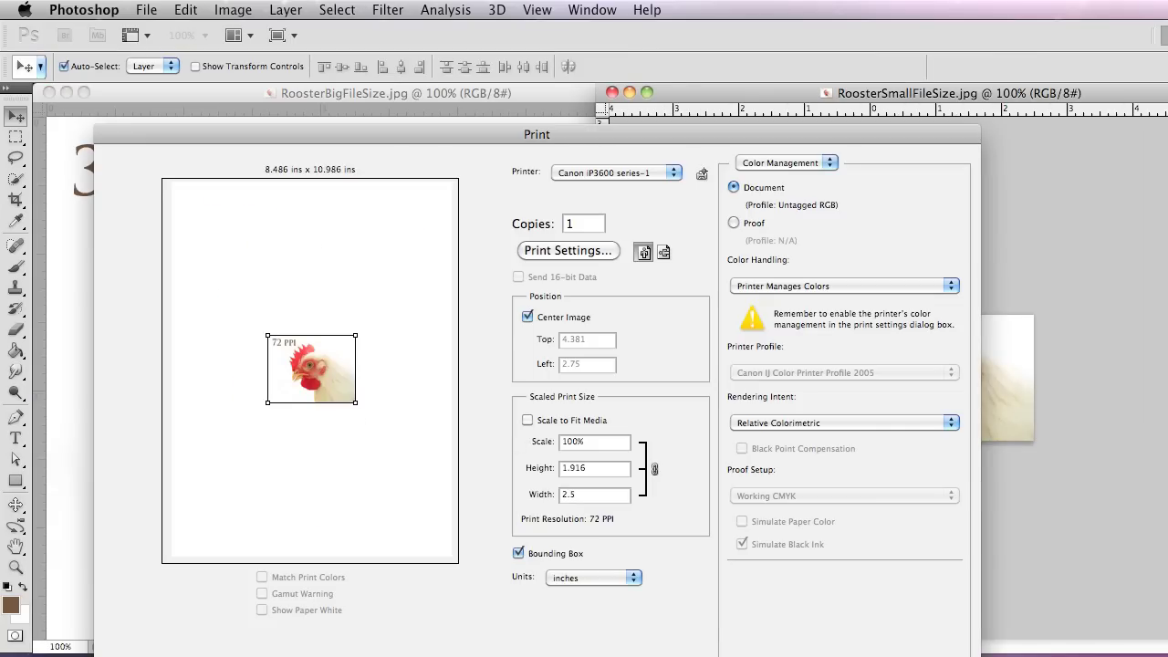
key("Escape")
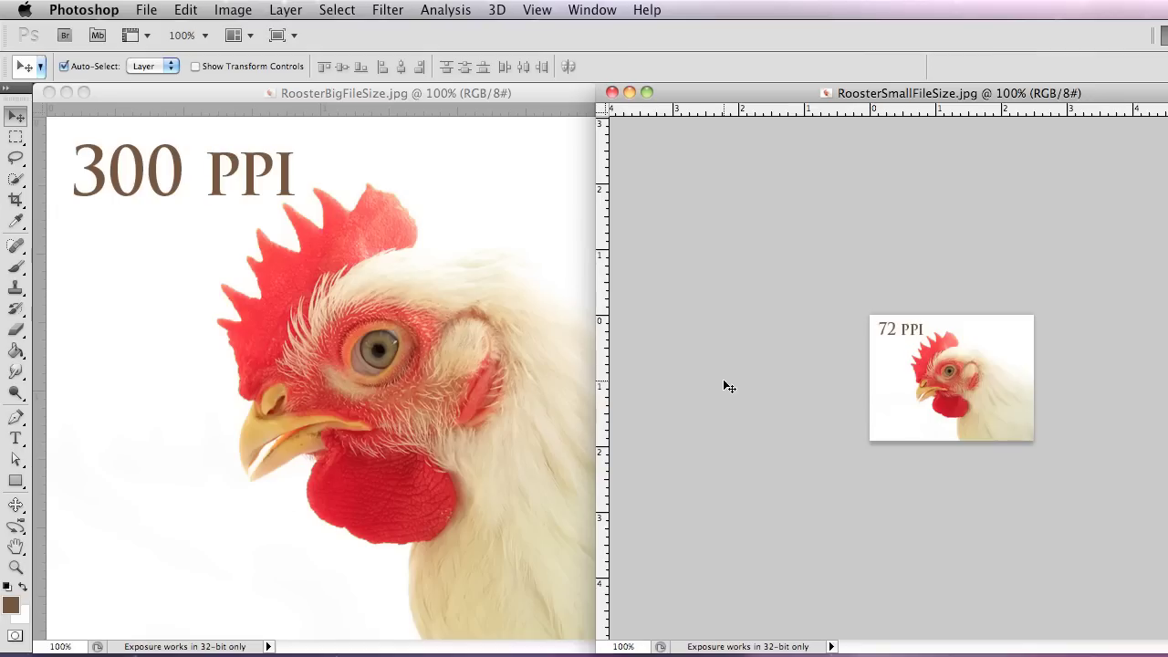
left_click(374, 412)
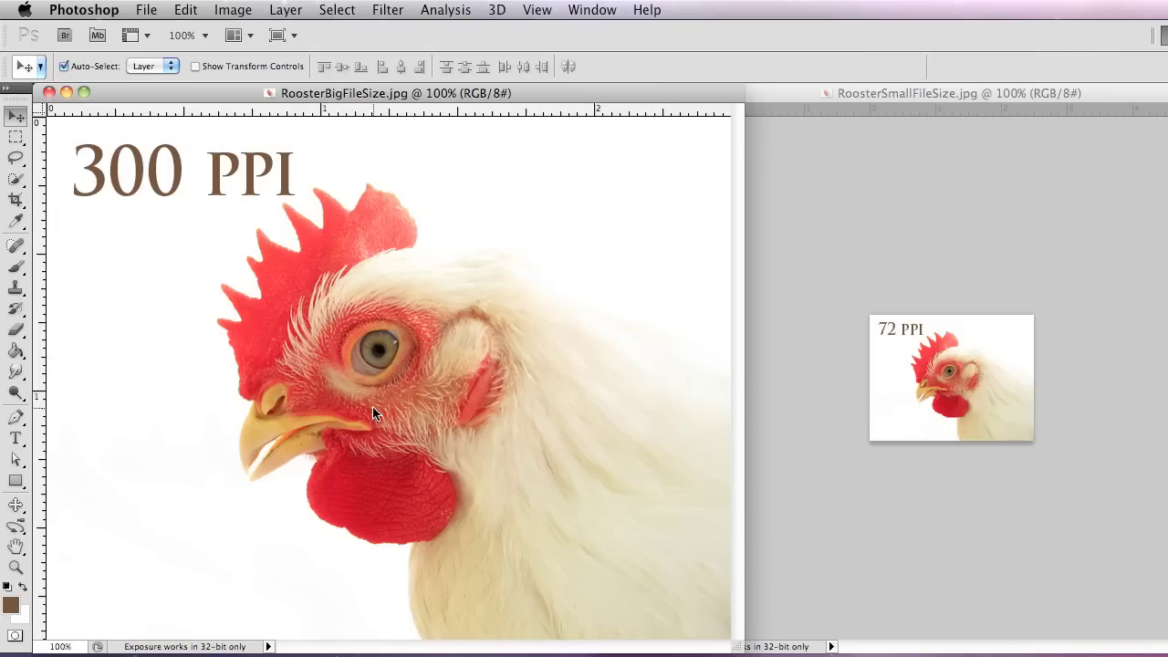
Invert and restore the big rooster's colours, then view its Image Size without changes
key("super+i")
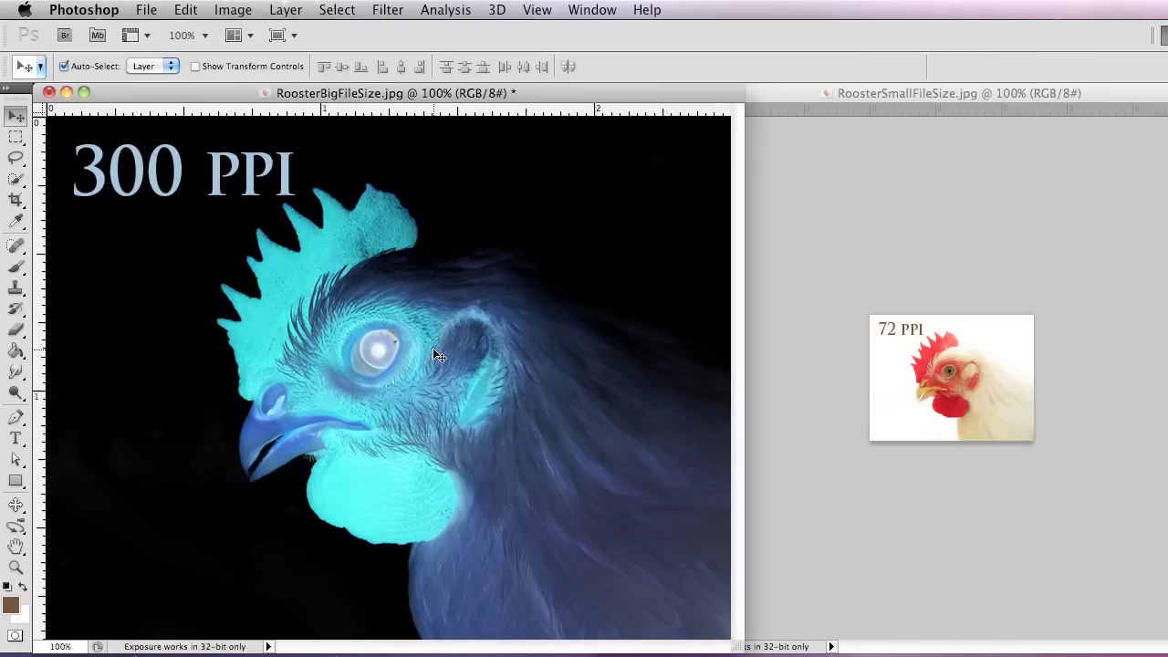
key("super+i")
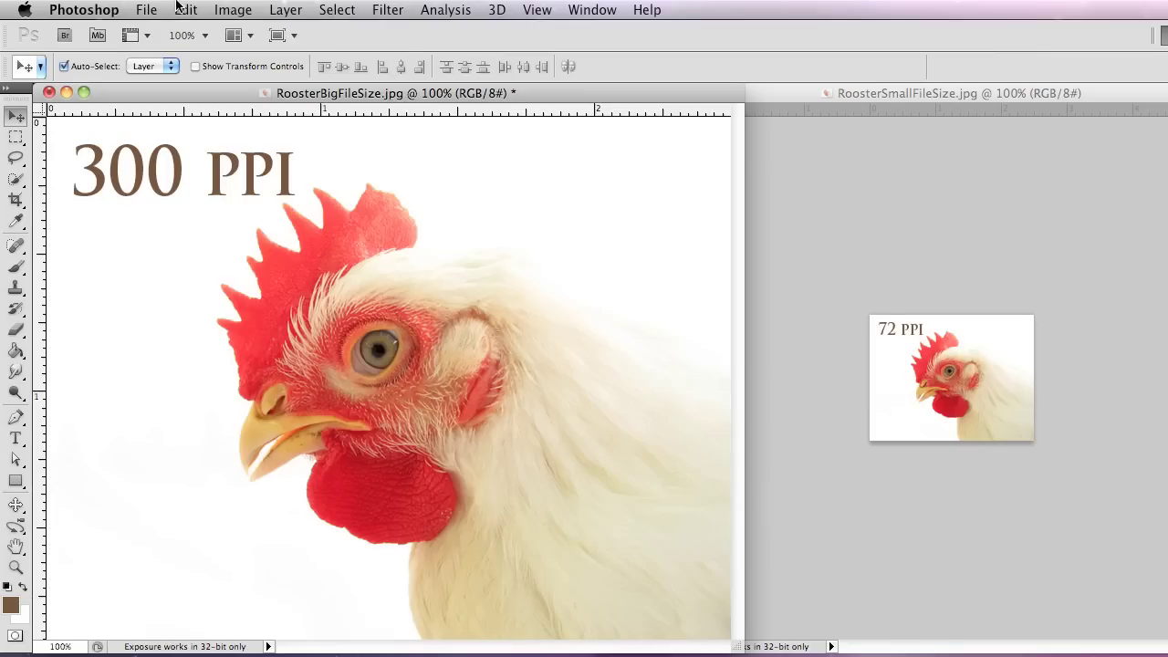
left_click(232, 9)
left_click(280, 169)
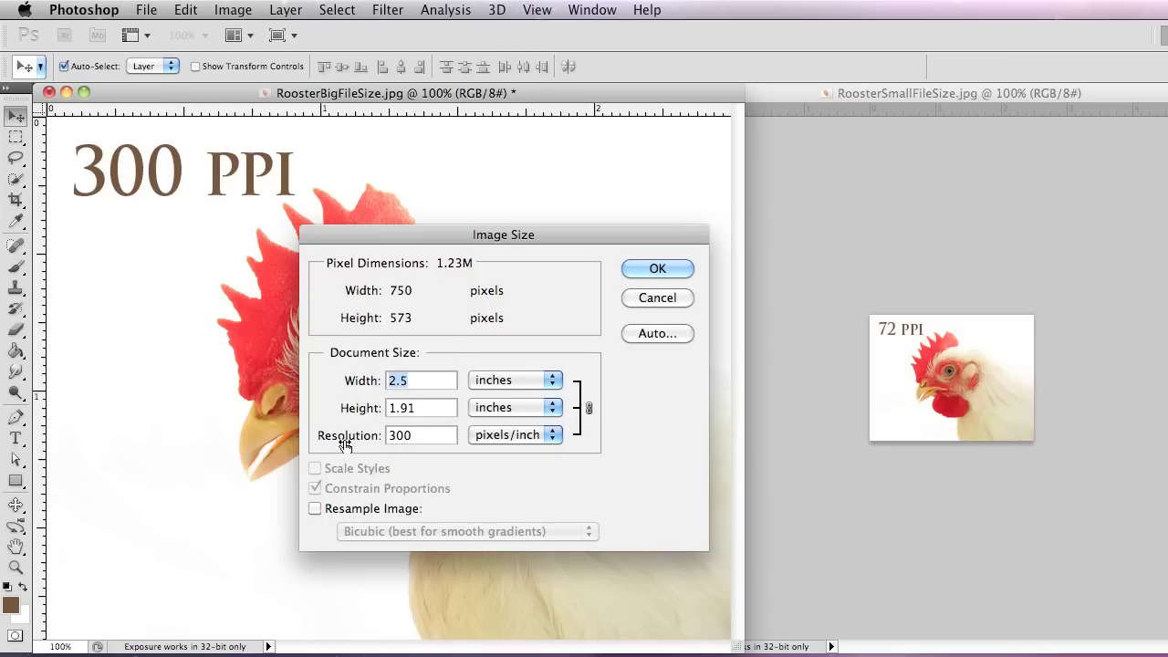
left_click(657, 297)
Check the 72 PPI rooster's Image Size: 180 × 138 pixels, 2.5 × 1.917 inches, 72 pixels/inch
left_click(922, 264)
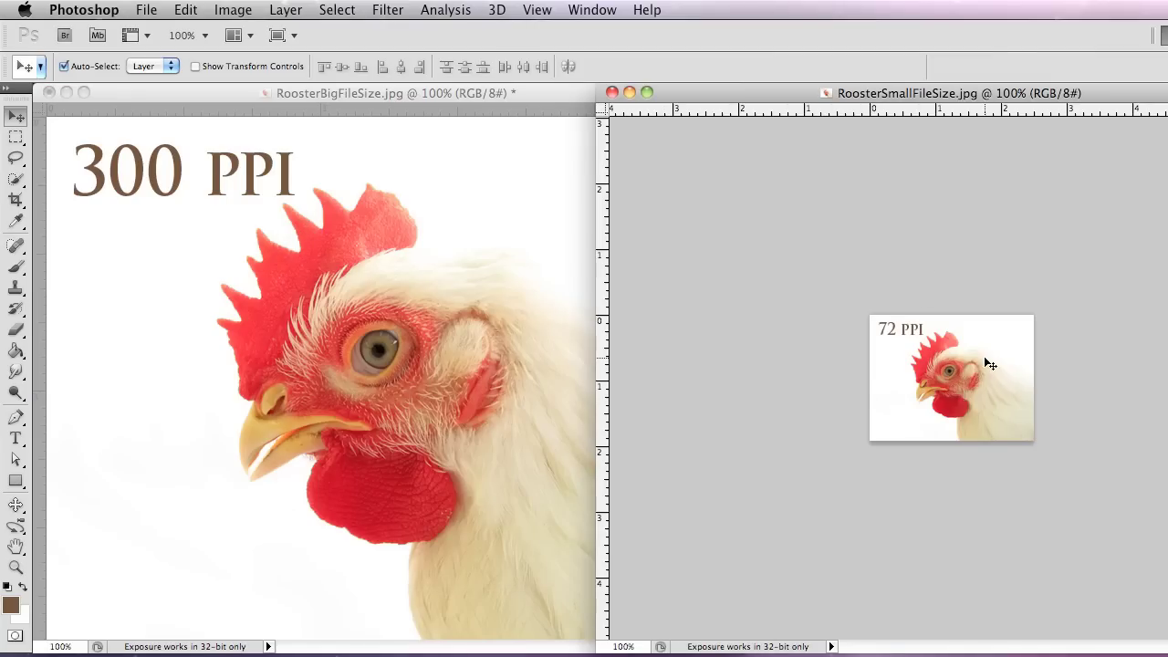
left_click(233, 9)
left_click(253, 171)
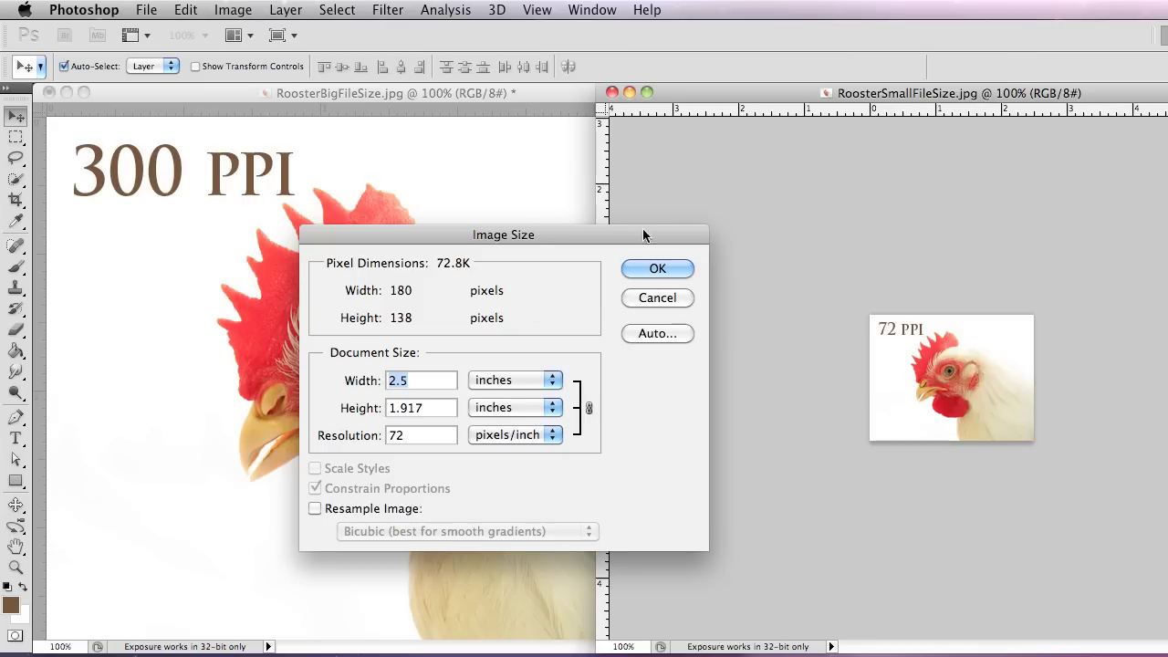
left_click_drag(532, 237, 735, 161)
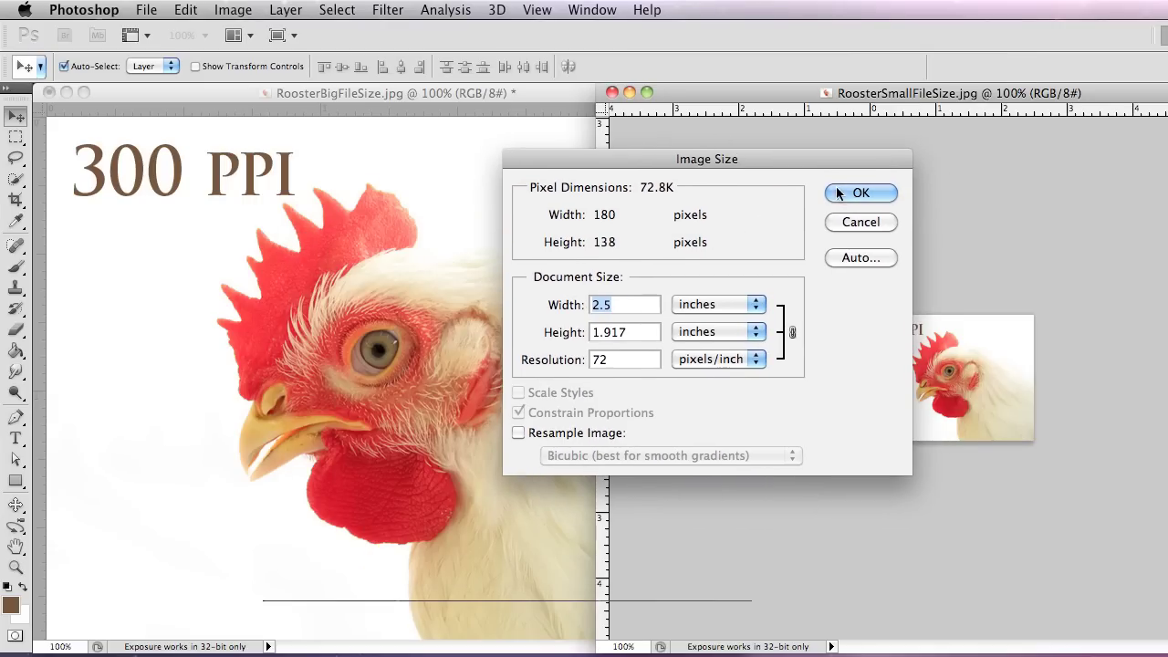
left_click(857, 224)
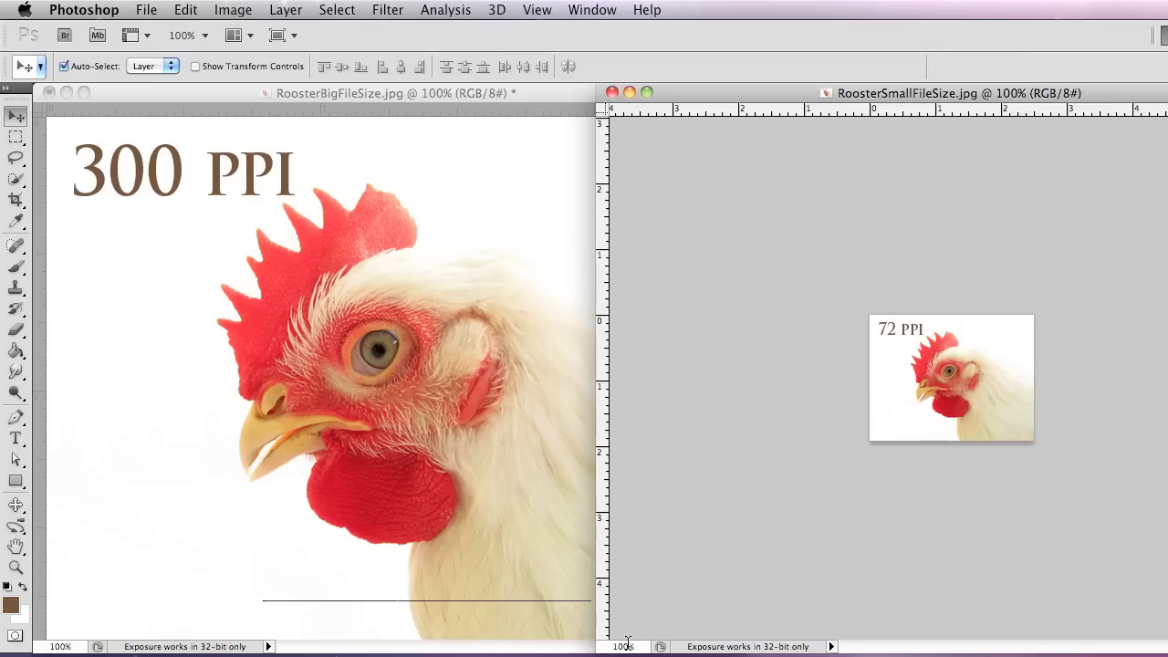
left_click(15, 566)
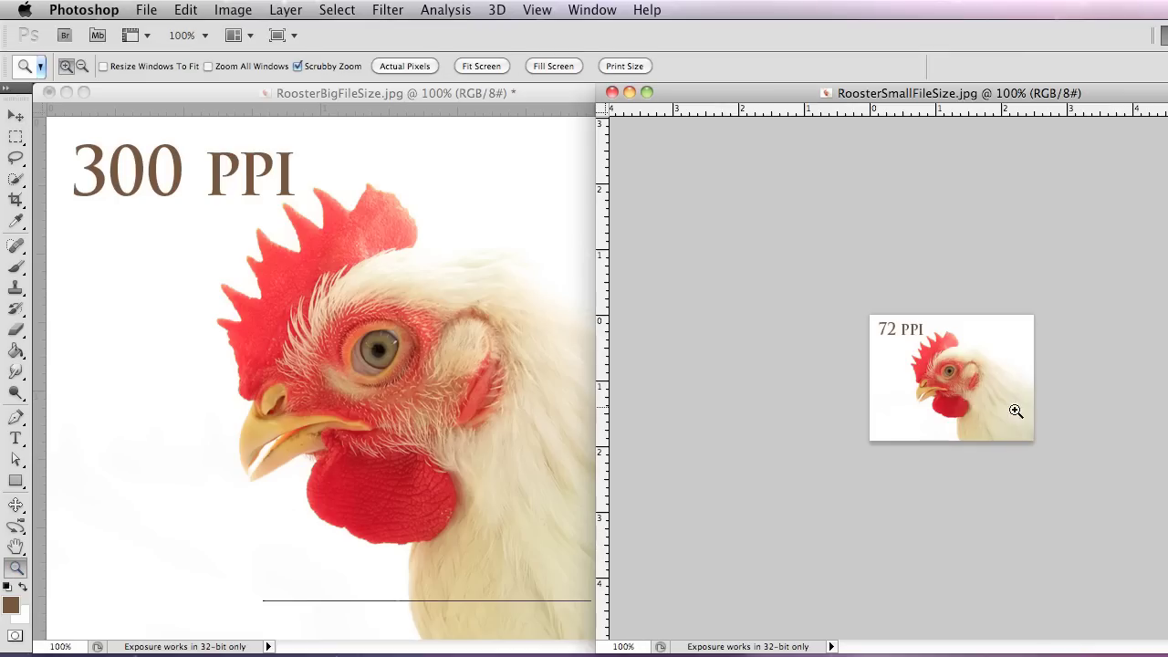
Zoom the 72 PPI rooster up to 500%, back out to 400%, then bring the 300 PPI rooster forward
left_click(953, 380)
left_click(1045, 392)
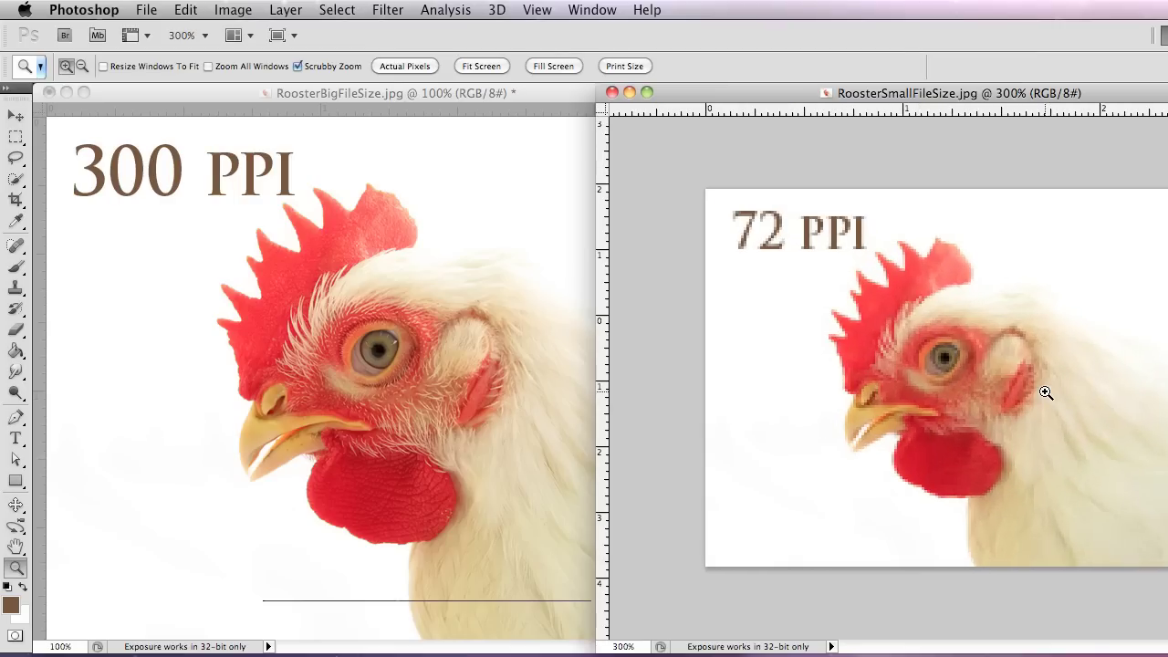
left_click(1044, 392)
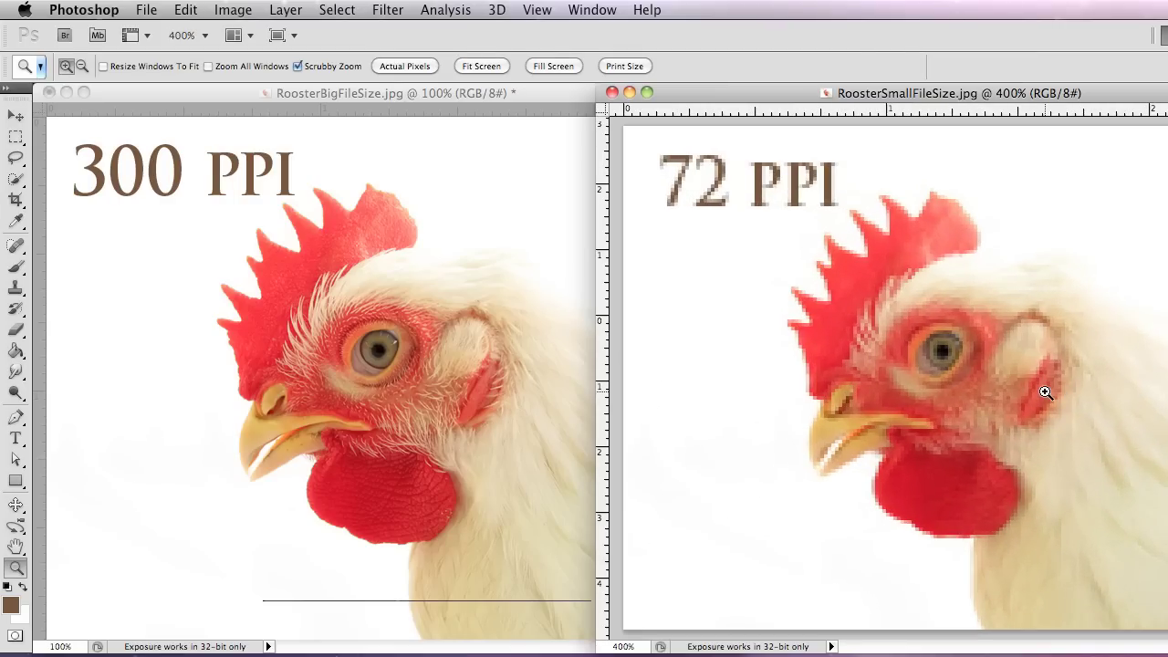
left_click(1044, 392)
key("alt")
left_click(1044, 392, "alt")
left_click(111, 93)
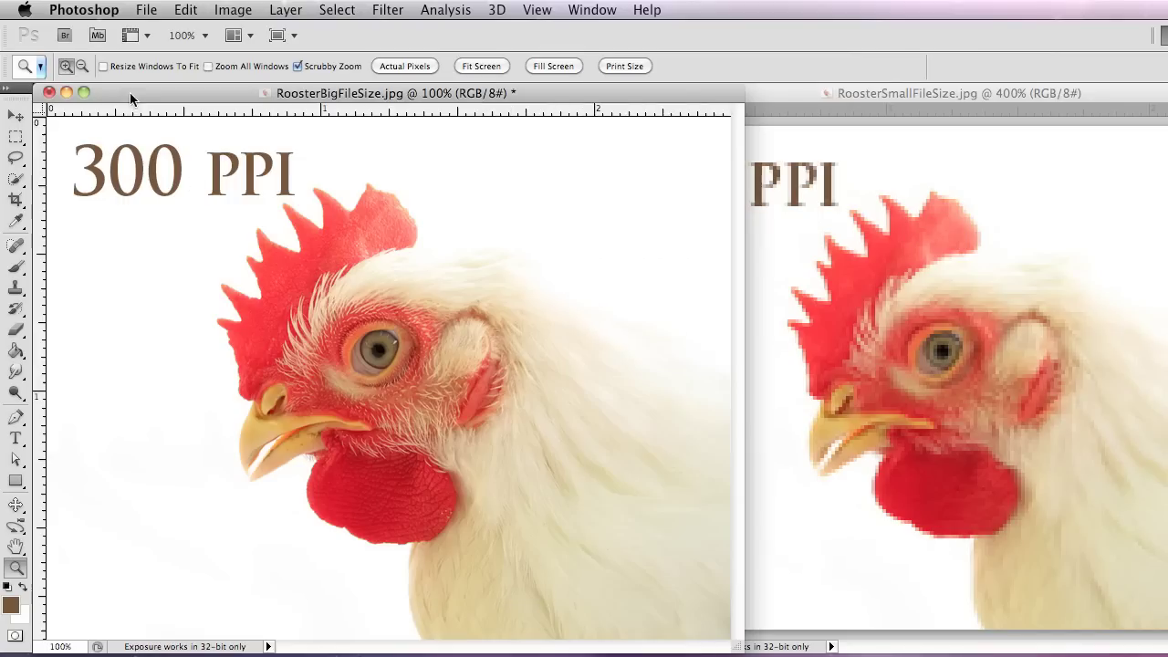
Open the big rooster's Image Size and try changing the resolution from 300 to 72 and back
left_click(15, 116)
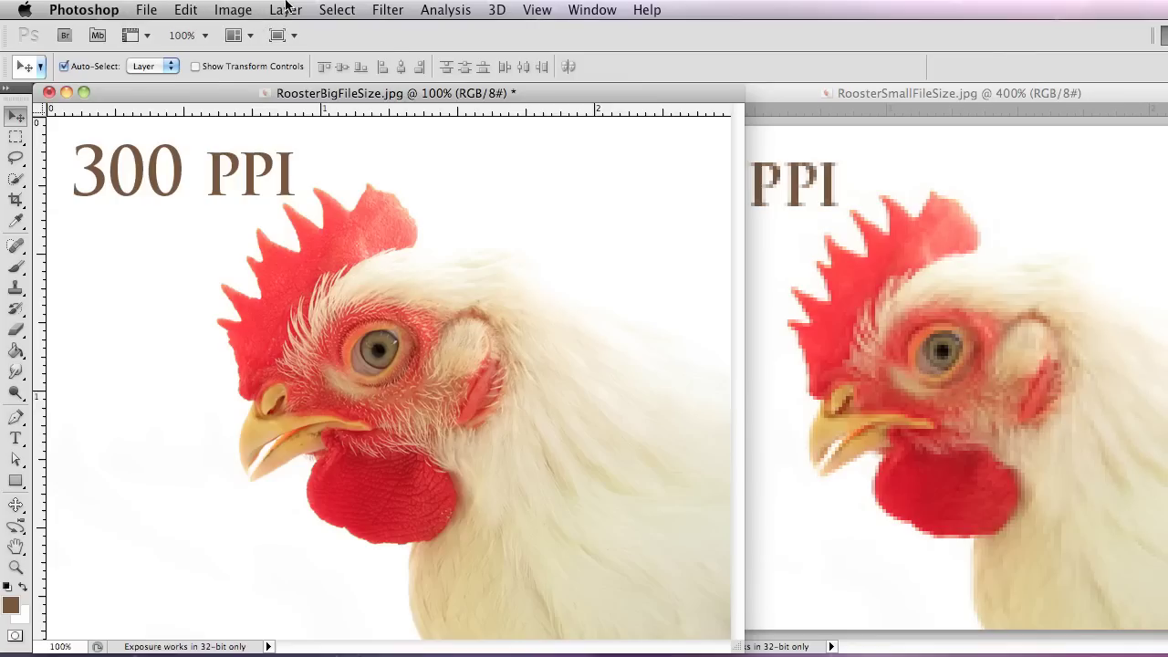
left_click(233, 9)
left_click(237, 172)
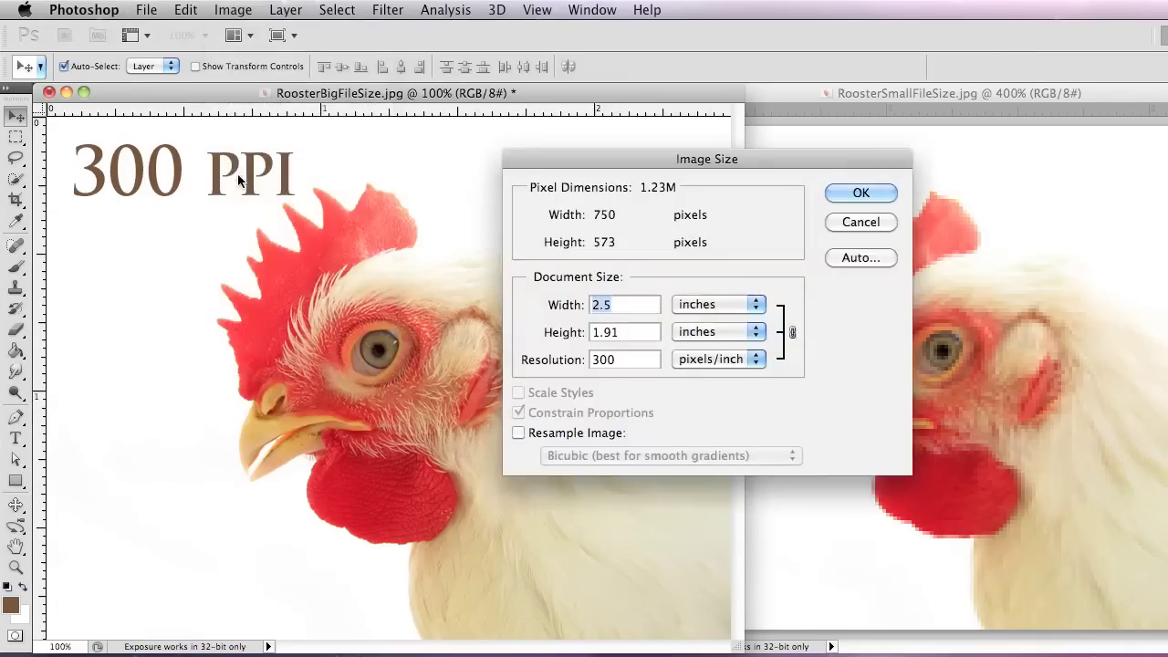
left_click_drag(641, 359, 533, 361)
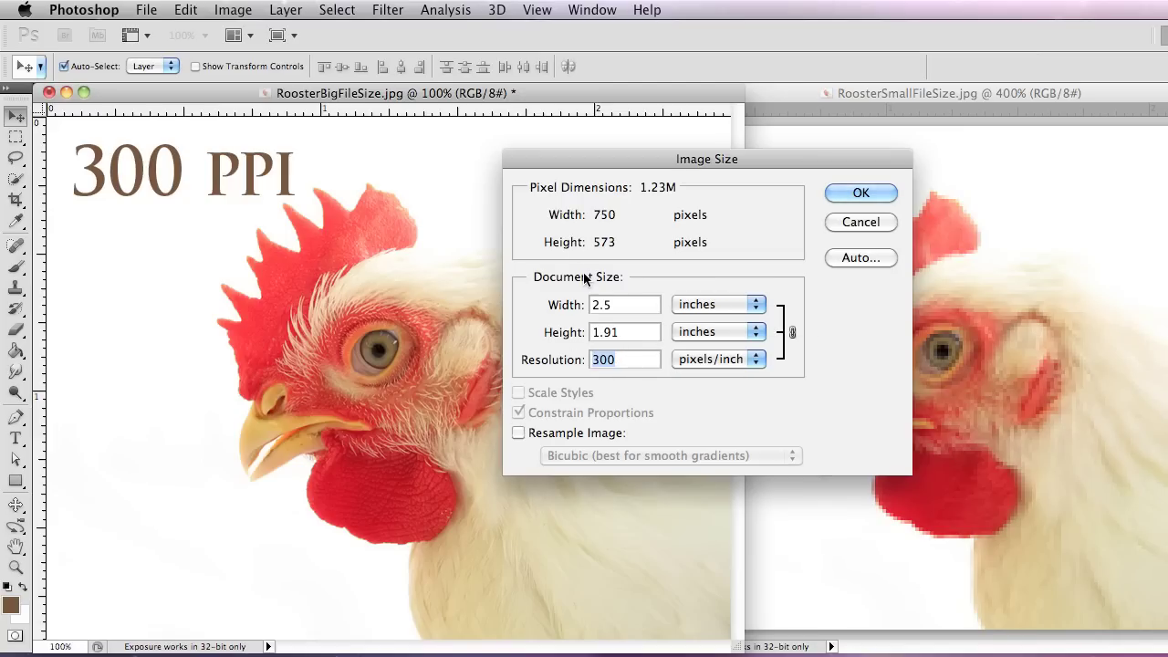
type("72")
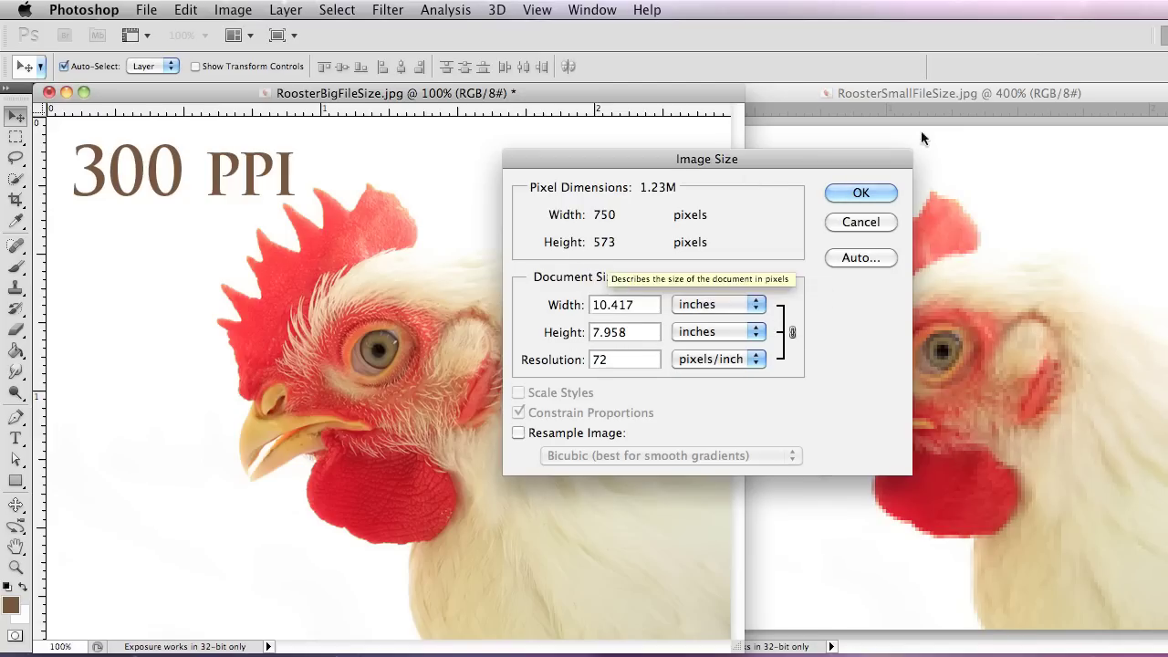
left_click(552, 359)
type("300")
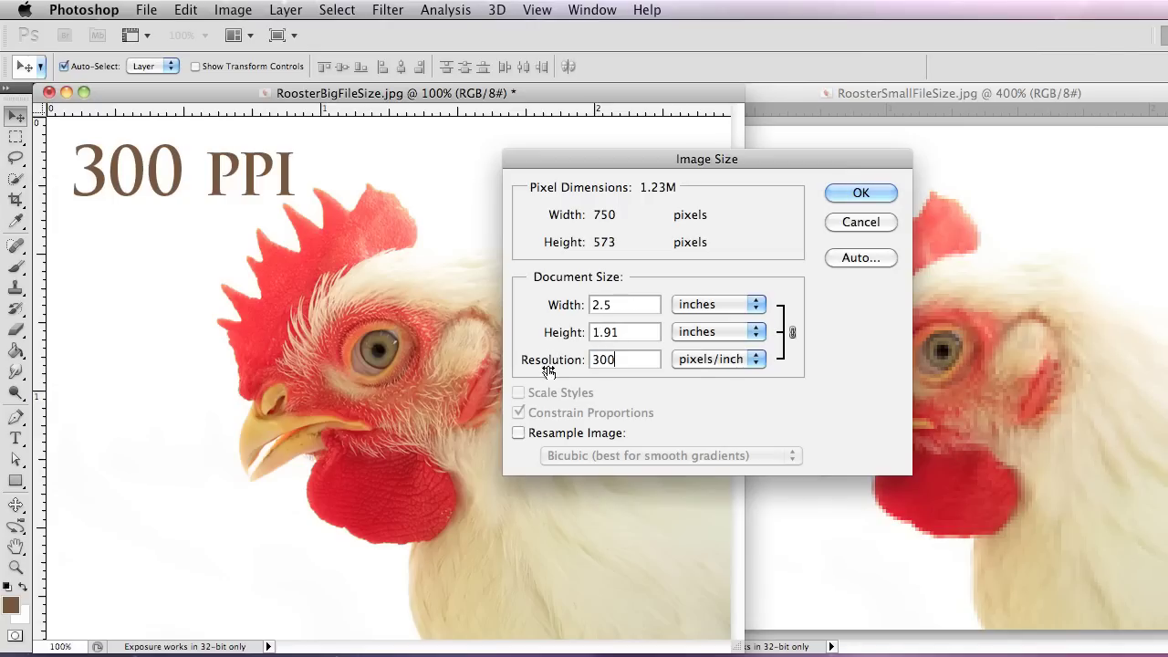
Apply 72 pixels/inch to the big rooster with Resample Image turned off
left_click(519, 433)
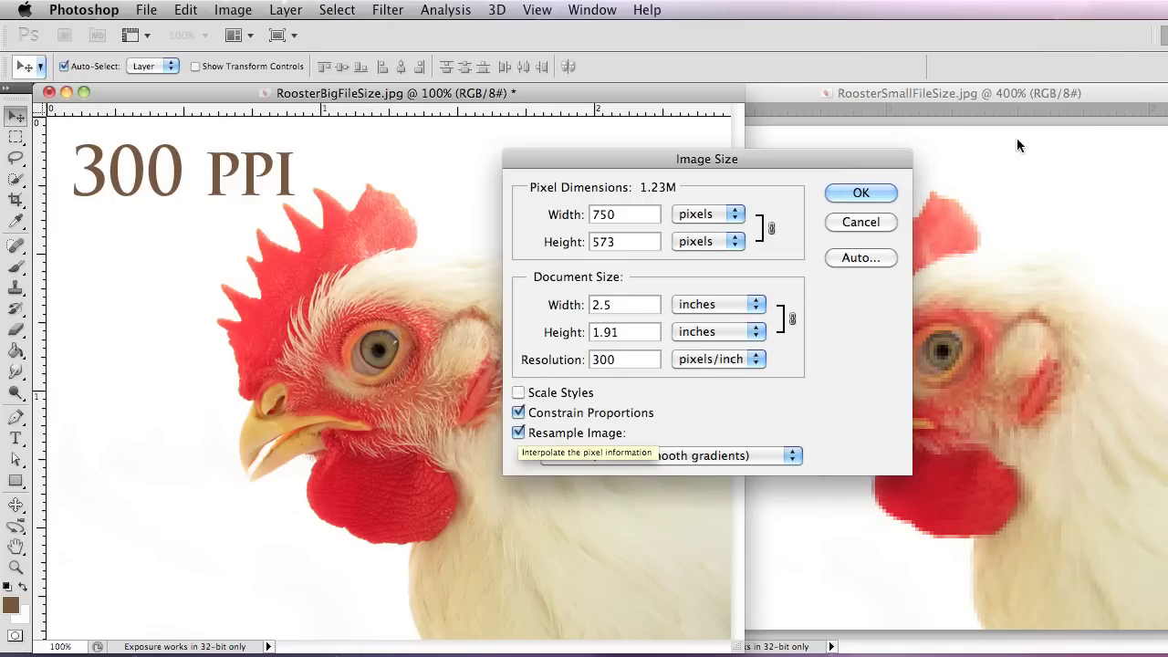
left_click(518, 434)
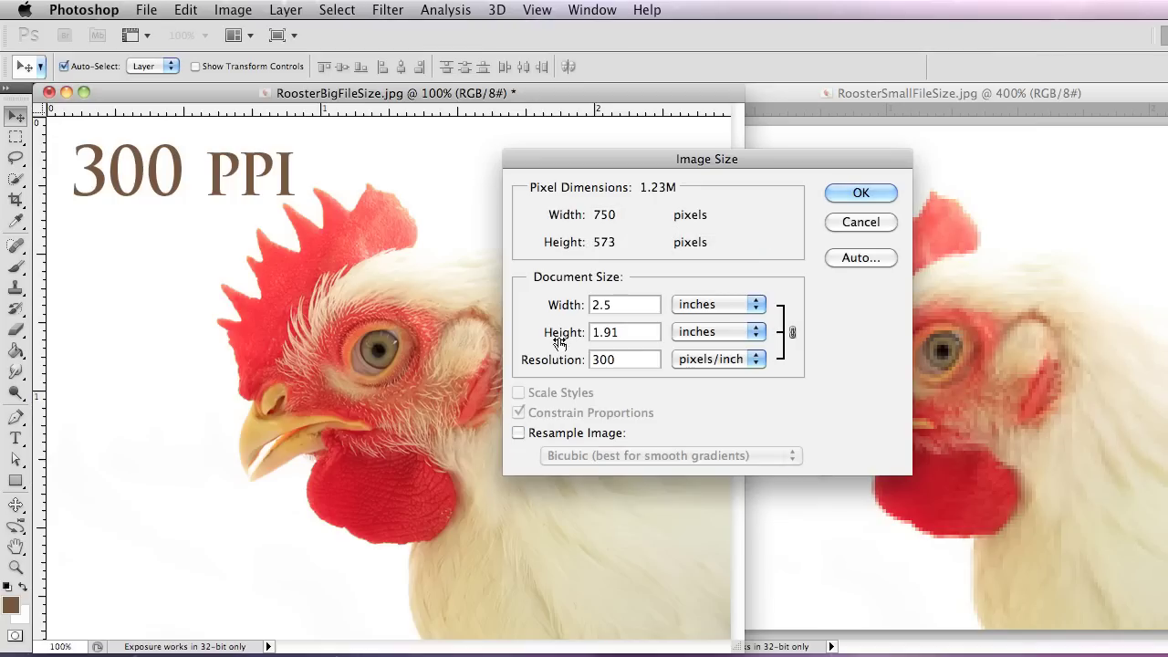
left_click(518, 433)
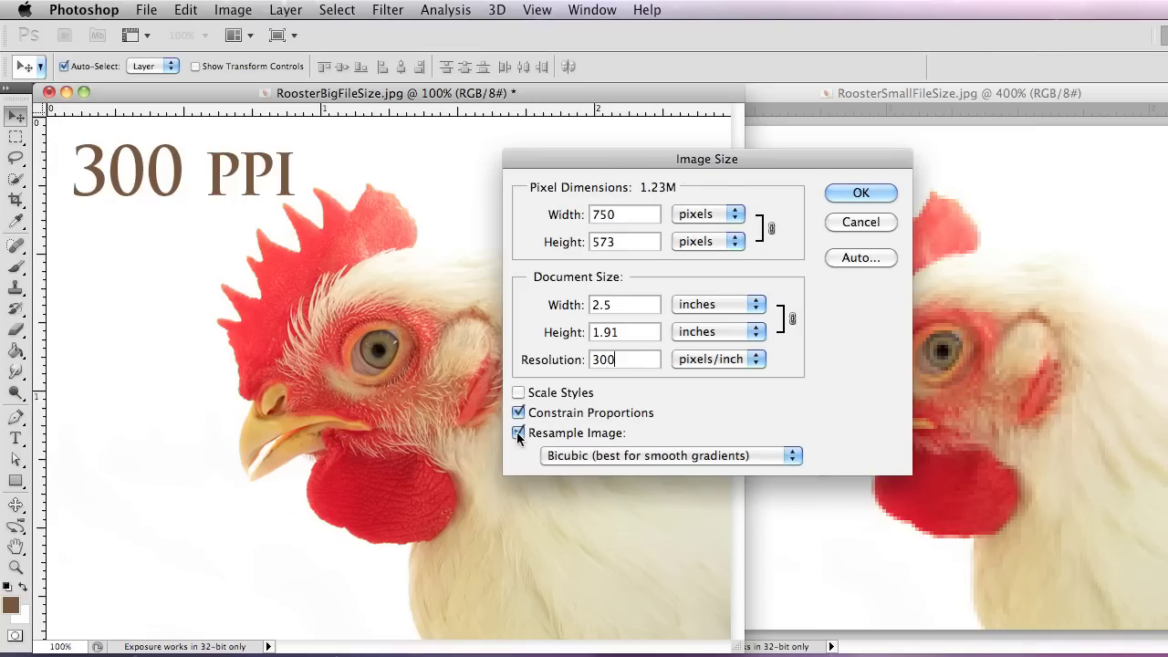
left_click(518, 433)
double_click(626, 358)
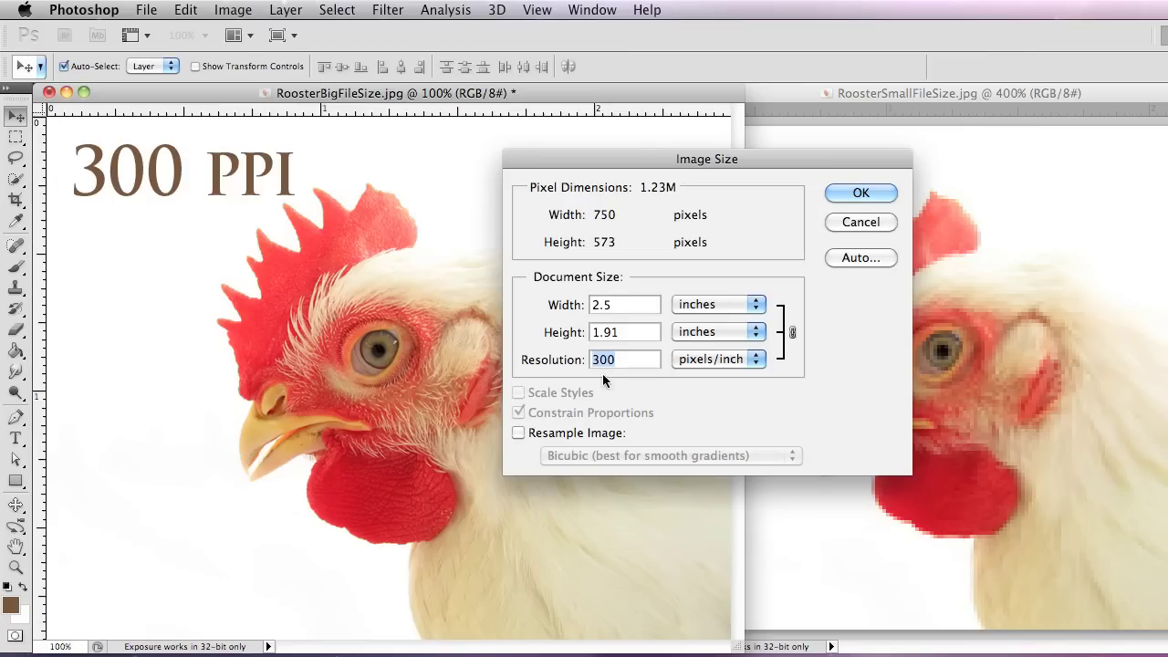
type("72")
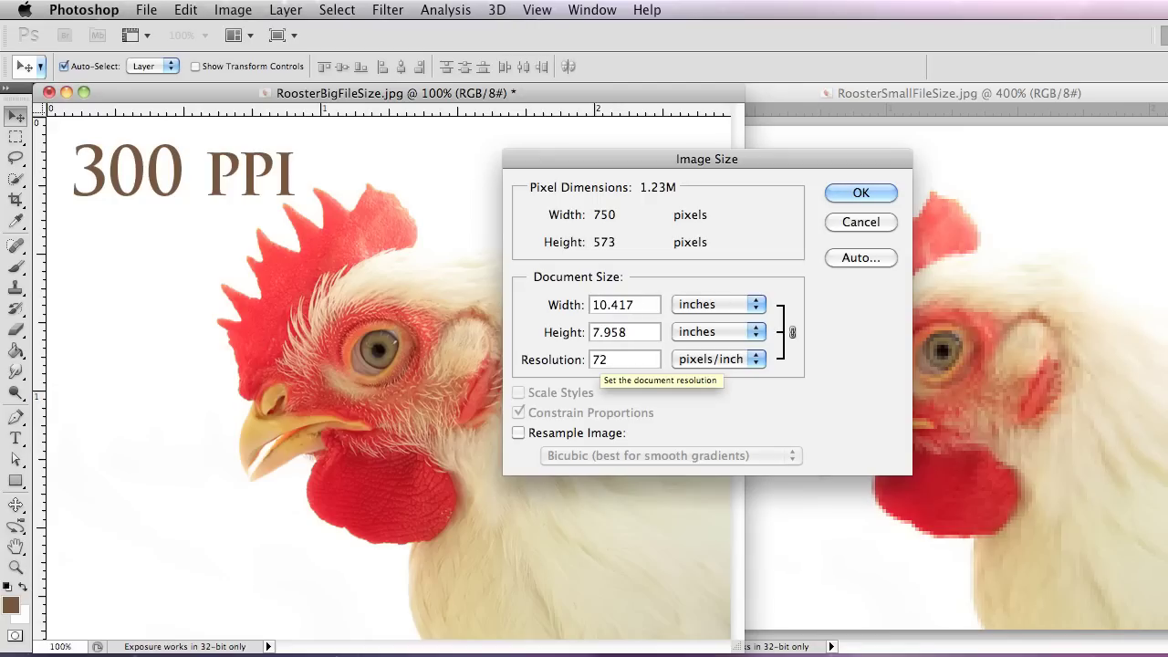
key("Return")
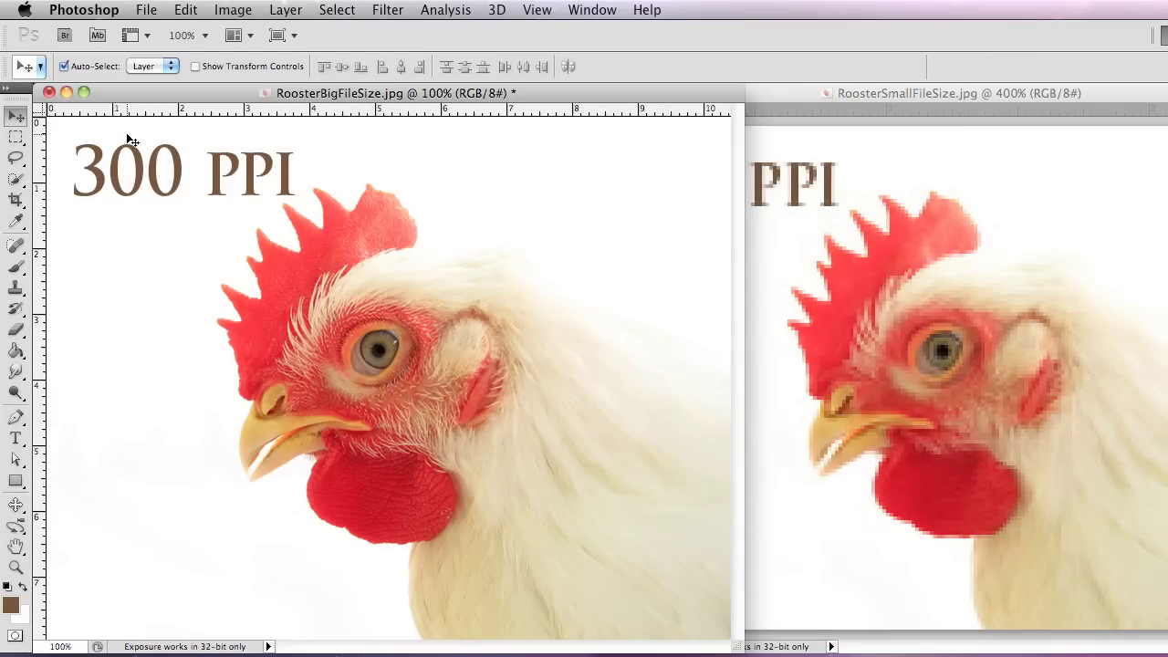
Reopen Image Size, enter 300 pixels/inch and turn Resample Image on
left_click(185, 9)
mouse_move(233, 9)
left_click(293, 170)
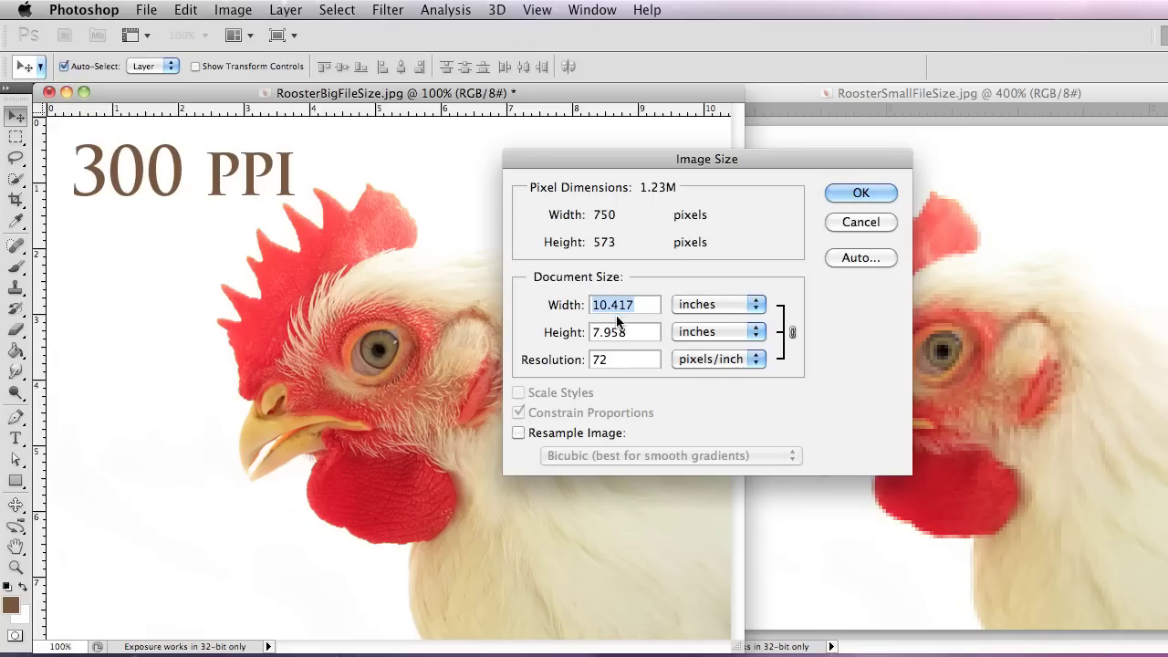
left_click_drag(626, 357, 604, 360)
type("300")
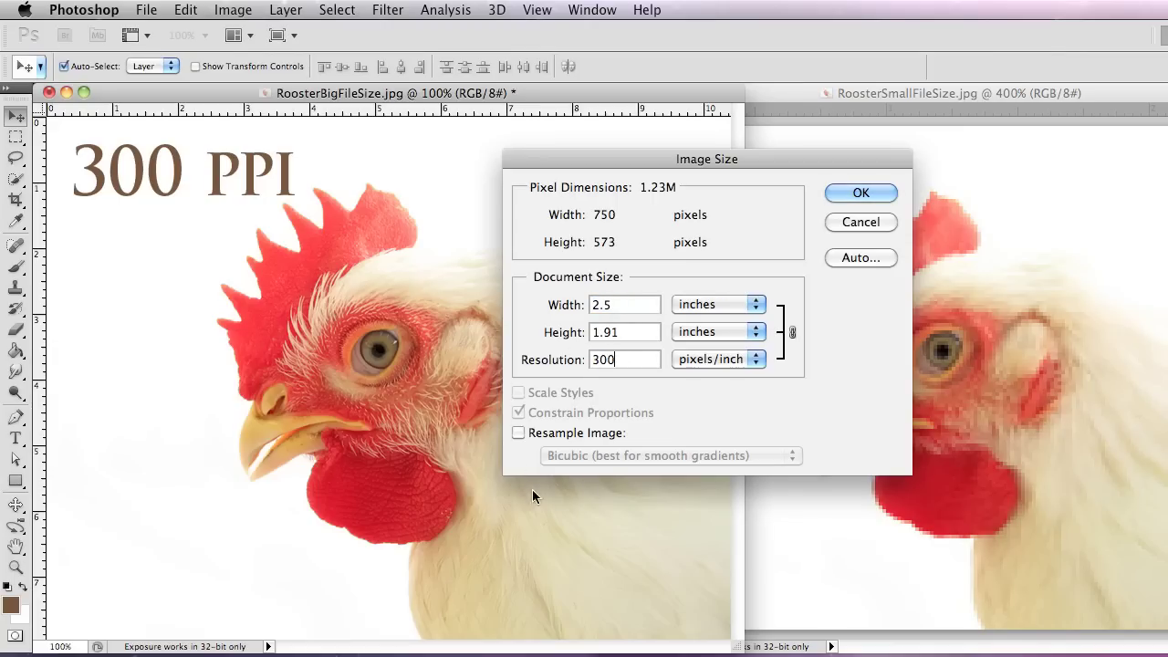
left_click(518, 433)
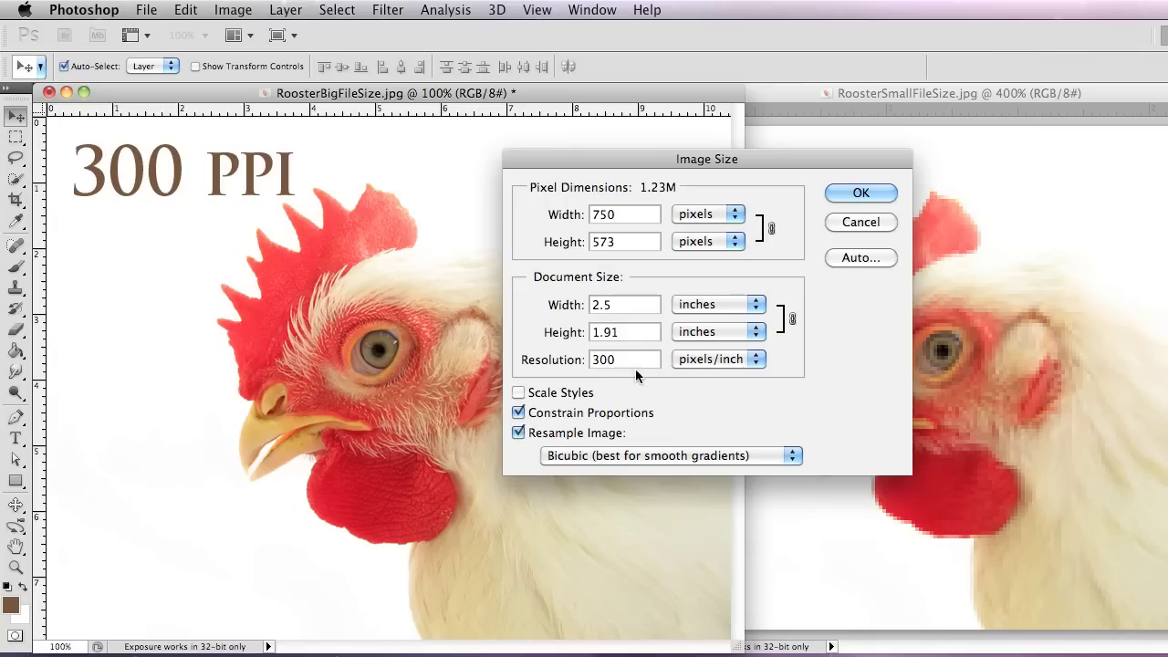
Replace the 300 resolution with 72 so the resampled rooster drops to 180 × 138 pixels
left_click_drag(638, 359, 588, 360)
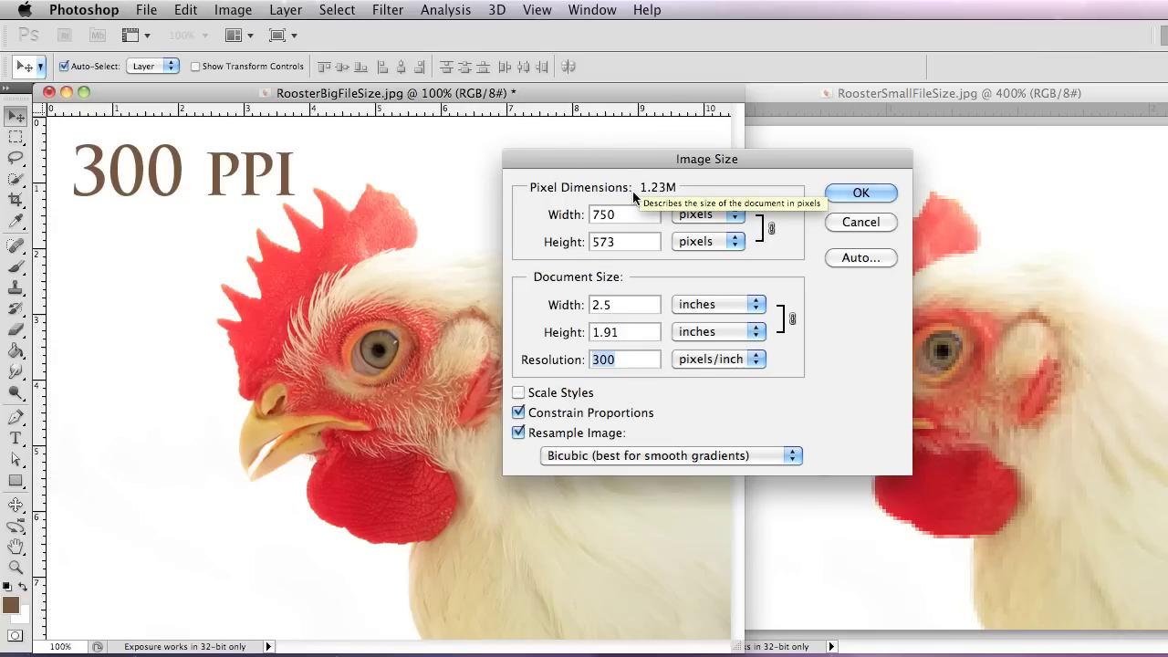
type("7")
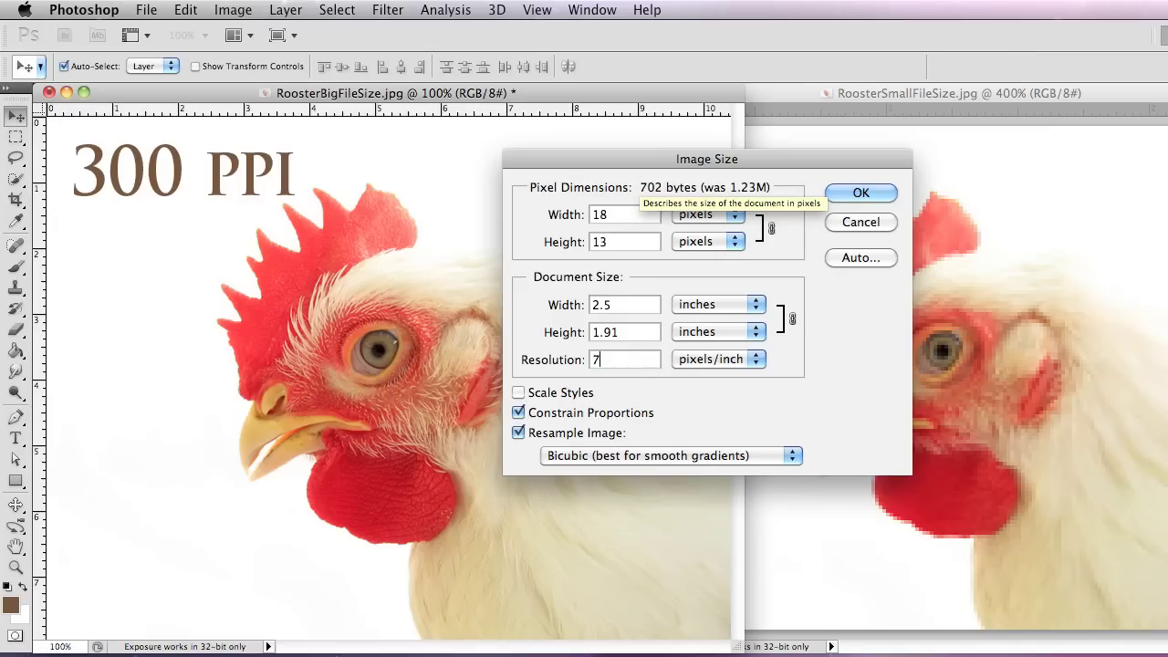
type("2")
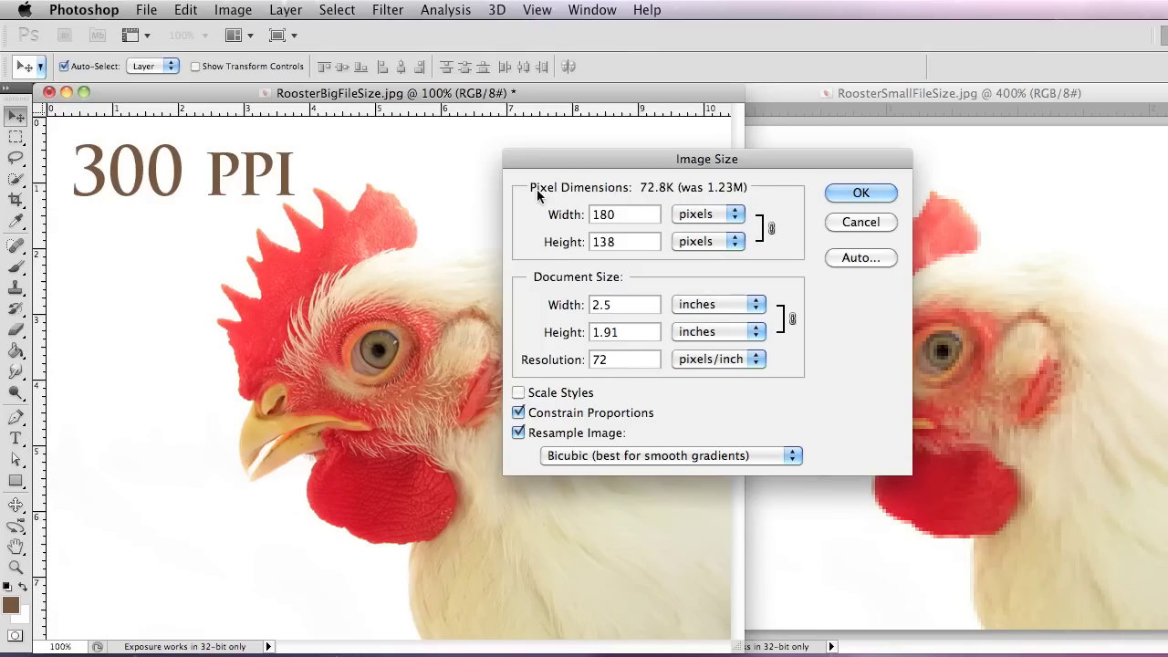
Apply the 72 ppi resample to the big rooster and view the 72 PPI rooster at 100%
left_click(877, 192)
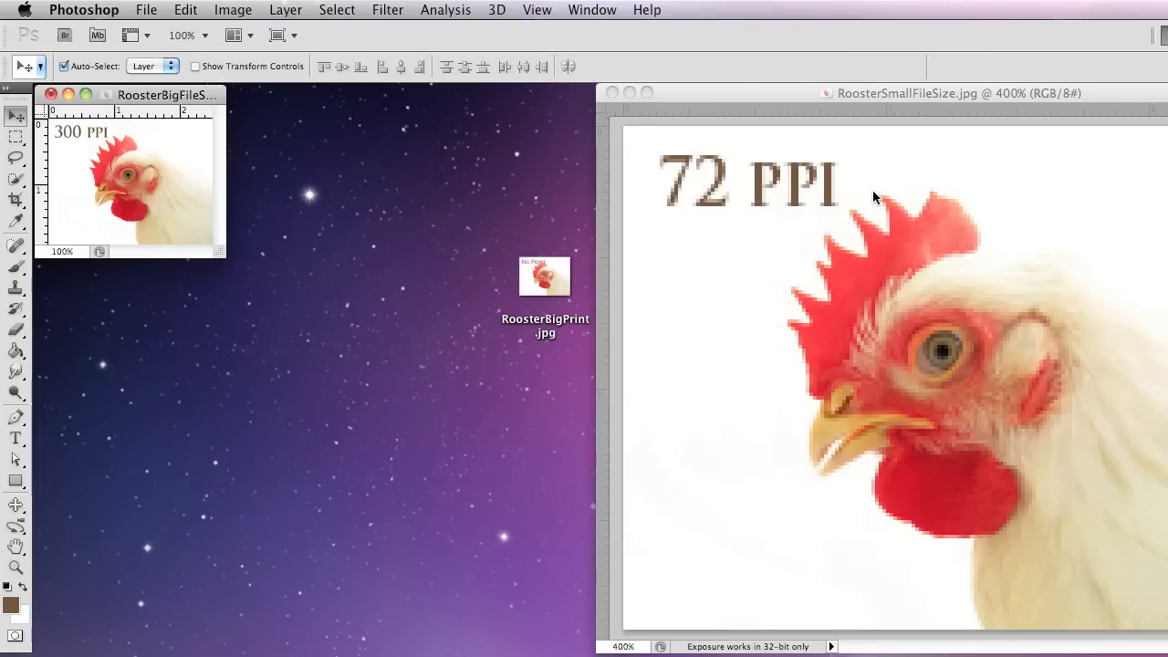
left_click_drag(139, 96, 427, 207)
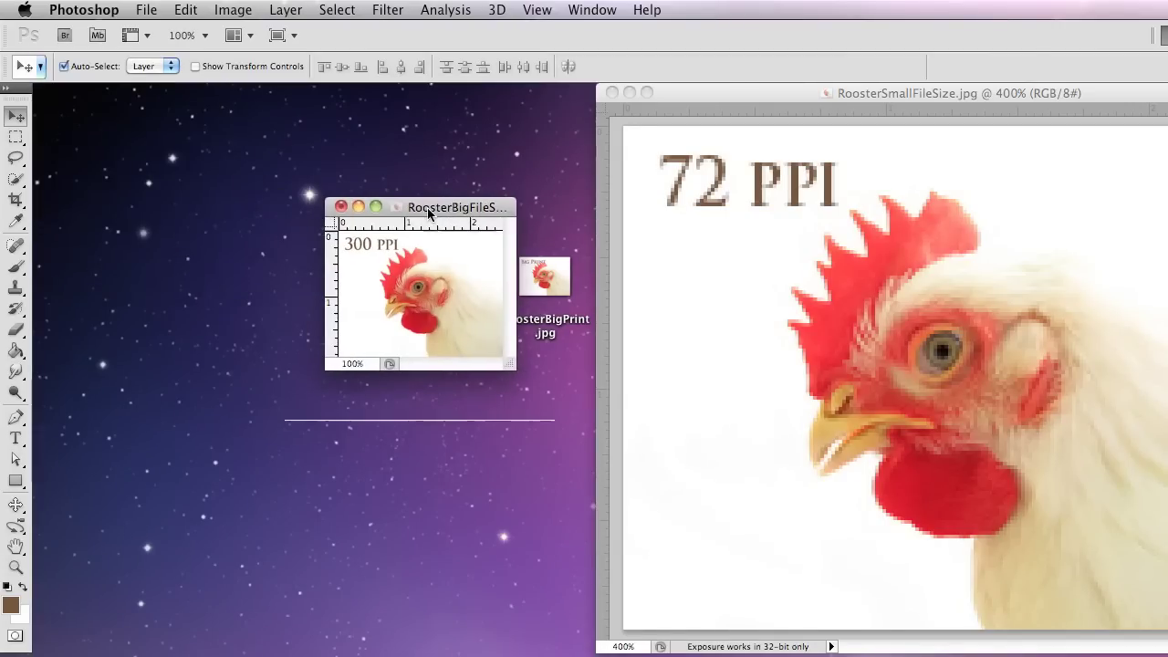
left_click(636, 648)
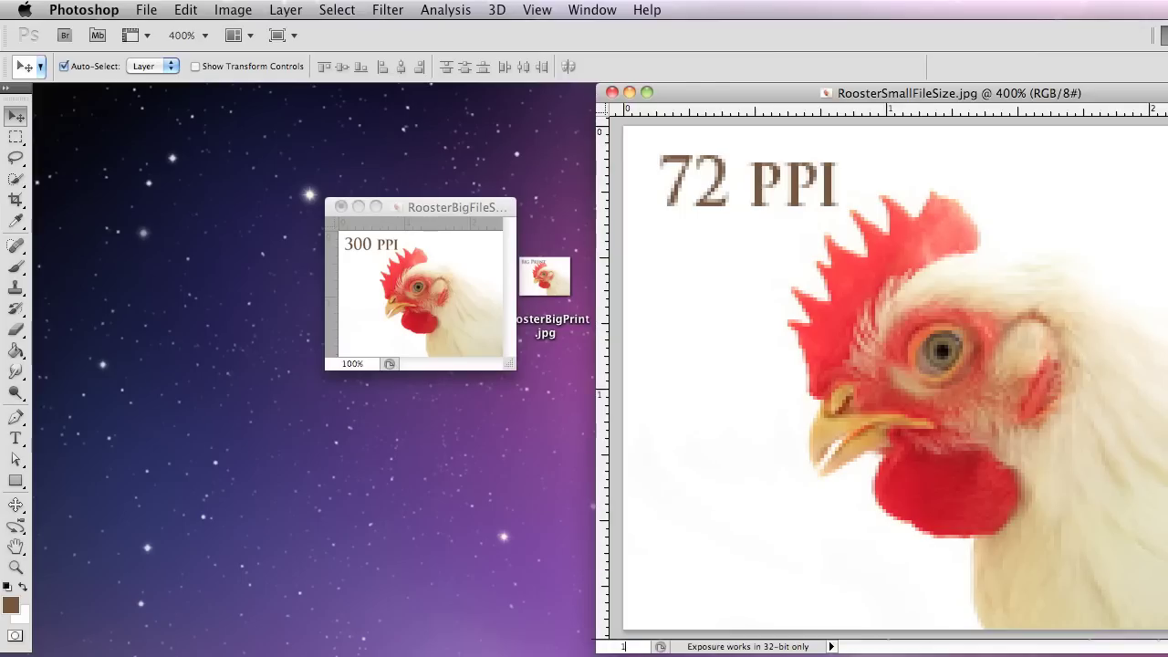
type("100")
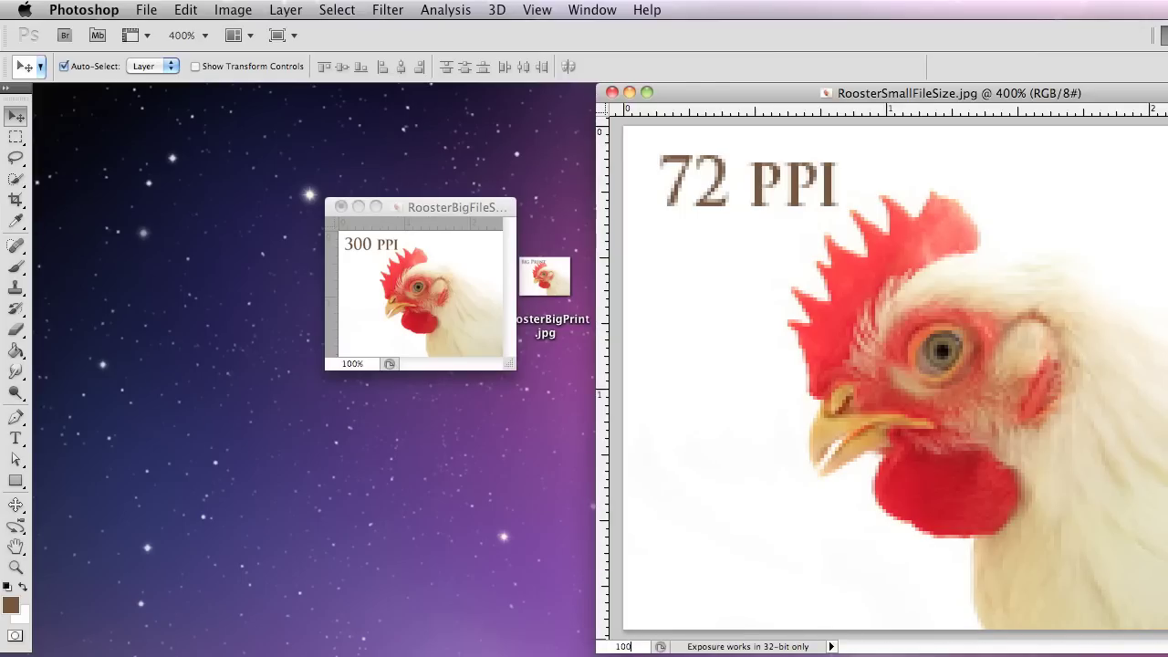
key("Return")
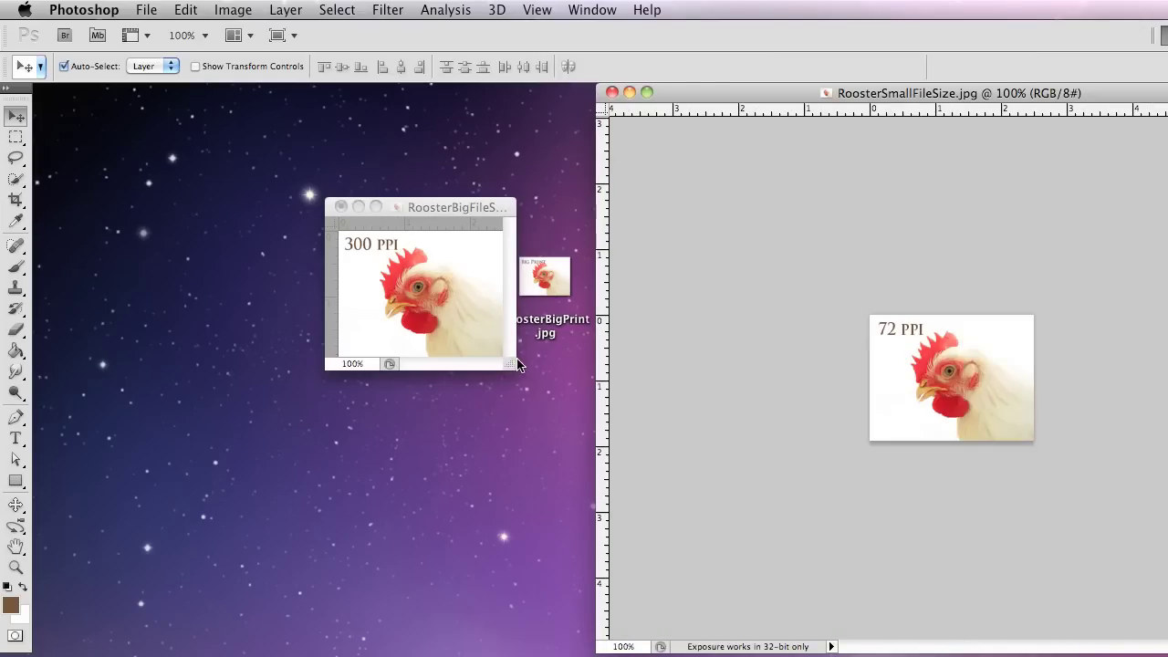
Enlarge the 300 PPI rooster's window and place it at the upper left beside the other
left_click_drag(517, 365, 636, 527)
left_click_drag(453, 210, 657, 214)
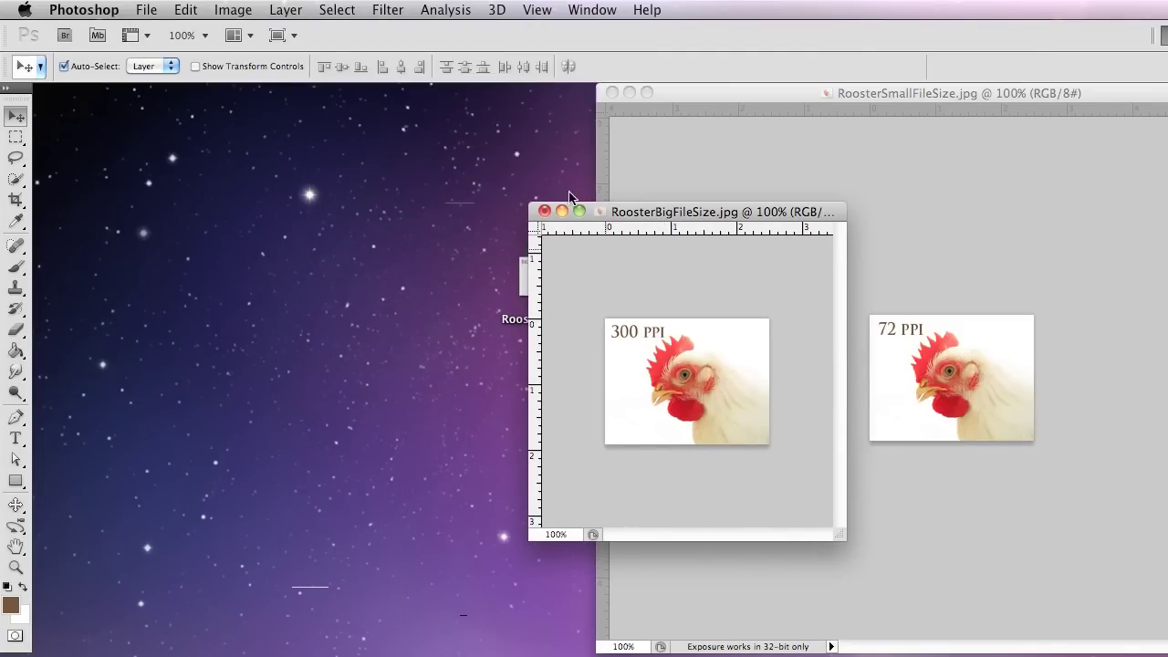
left_click_drag(657, 223, 162, 107)
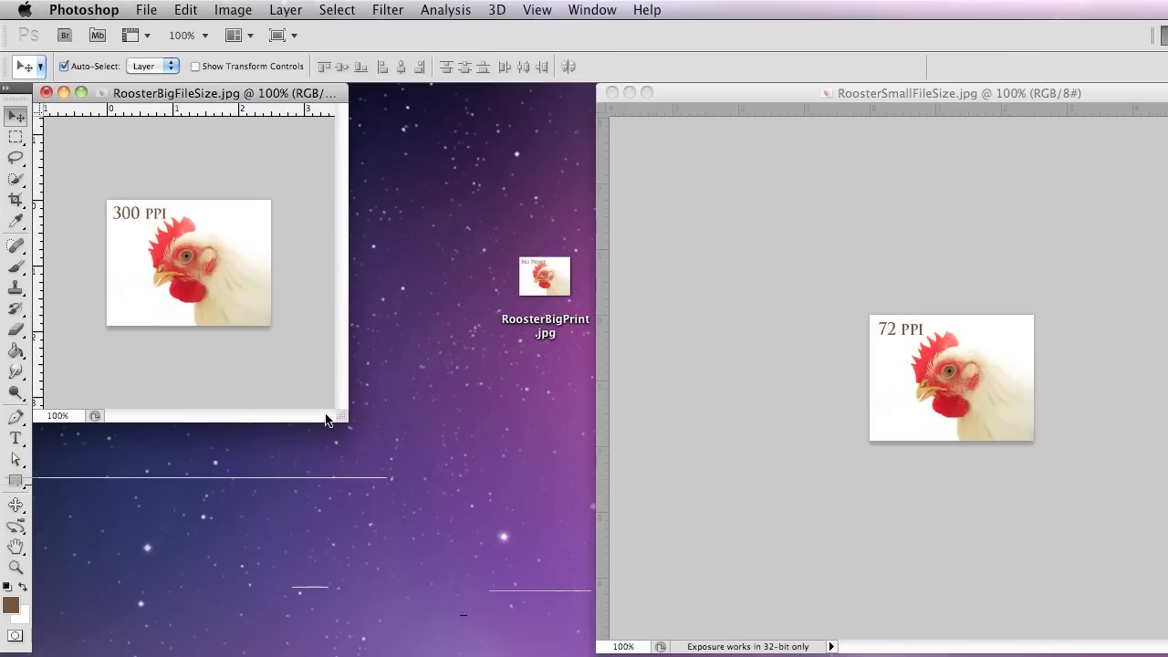
left_click_drag(340, 416, 619, 649)
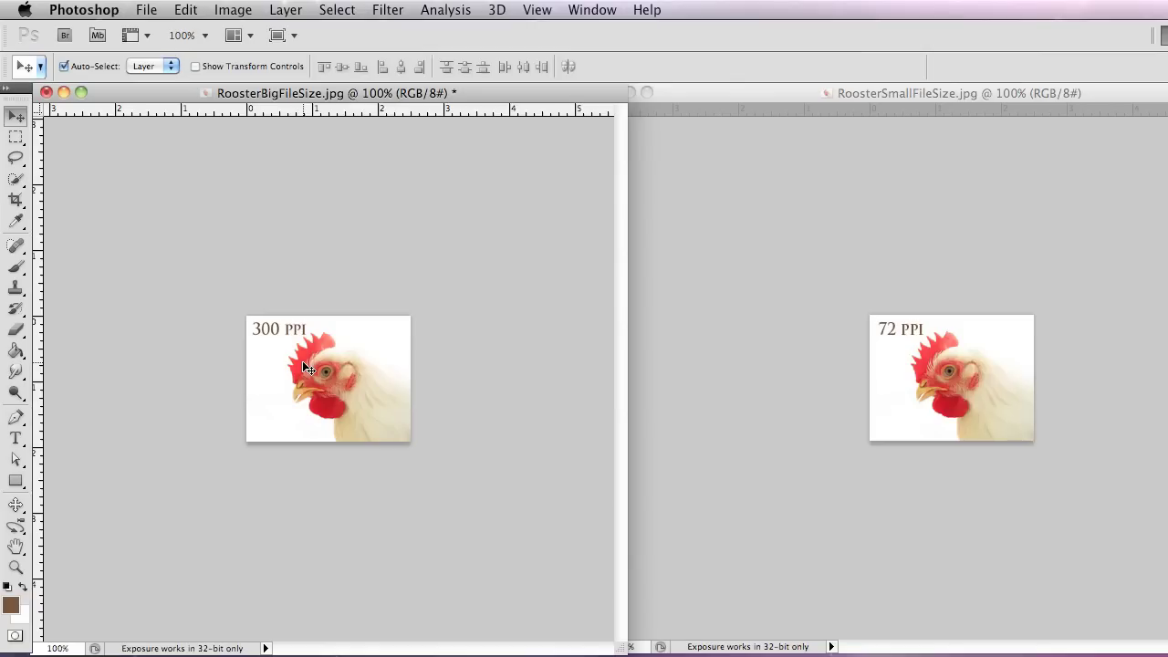
Resample the big rooster back to 300 pixels/inch, making it 750 × 575 pixels
left_click(244, 7)
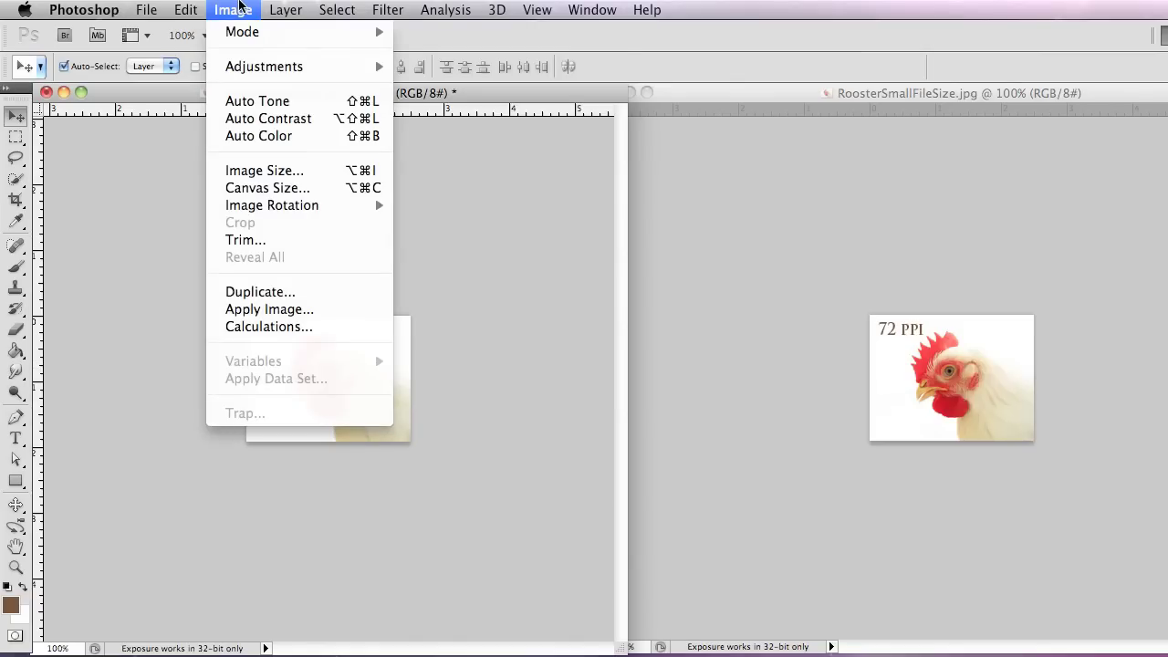
left_click(263, 171)
double_click(602, 359)
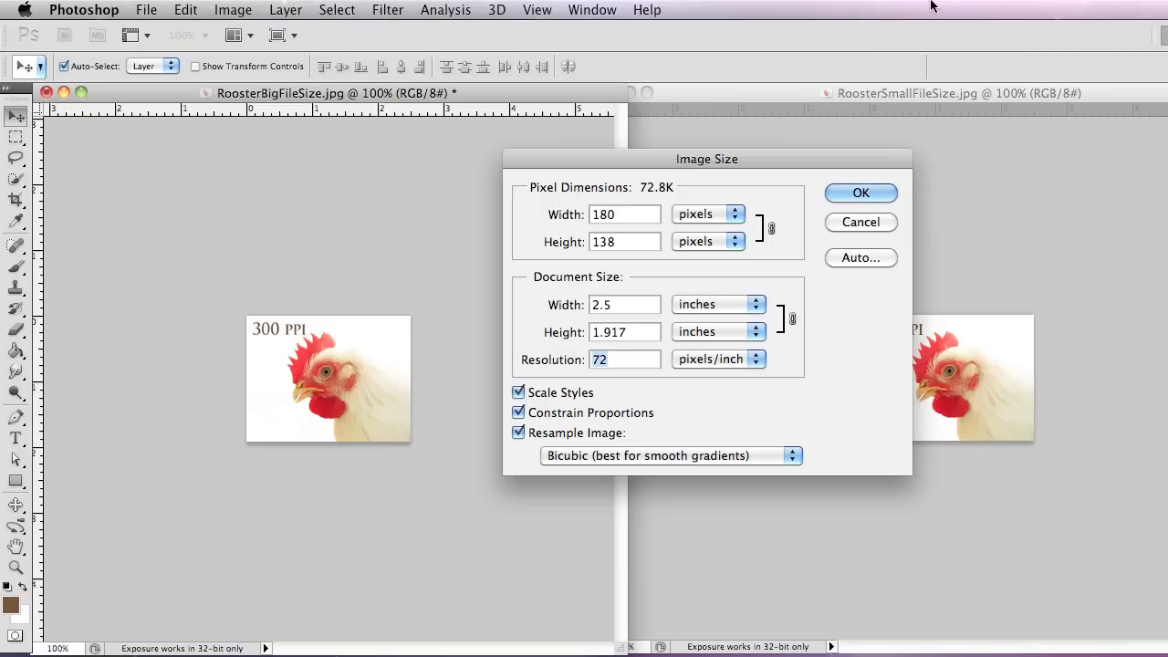
type("300")
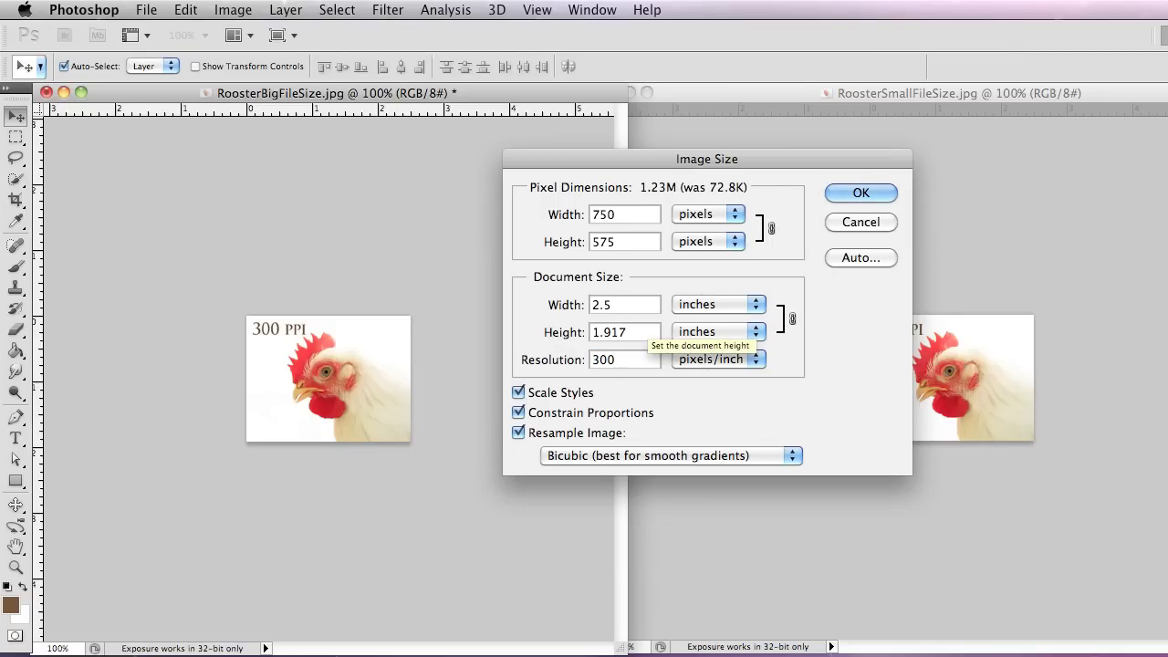
key("Return")
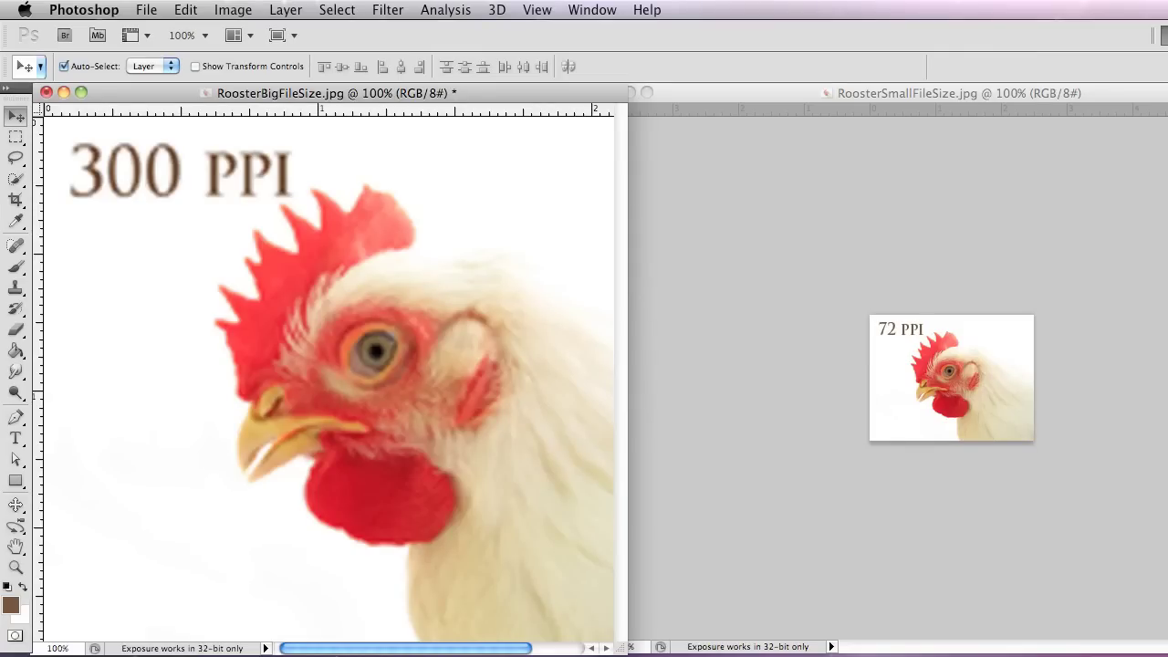
Open RoosterSmallPrint.jpg from the desktop and minimize its window
left_click_drag(798, 89, 893, 420)
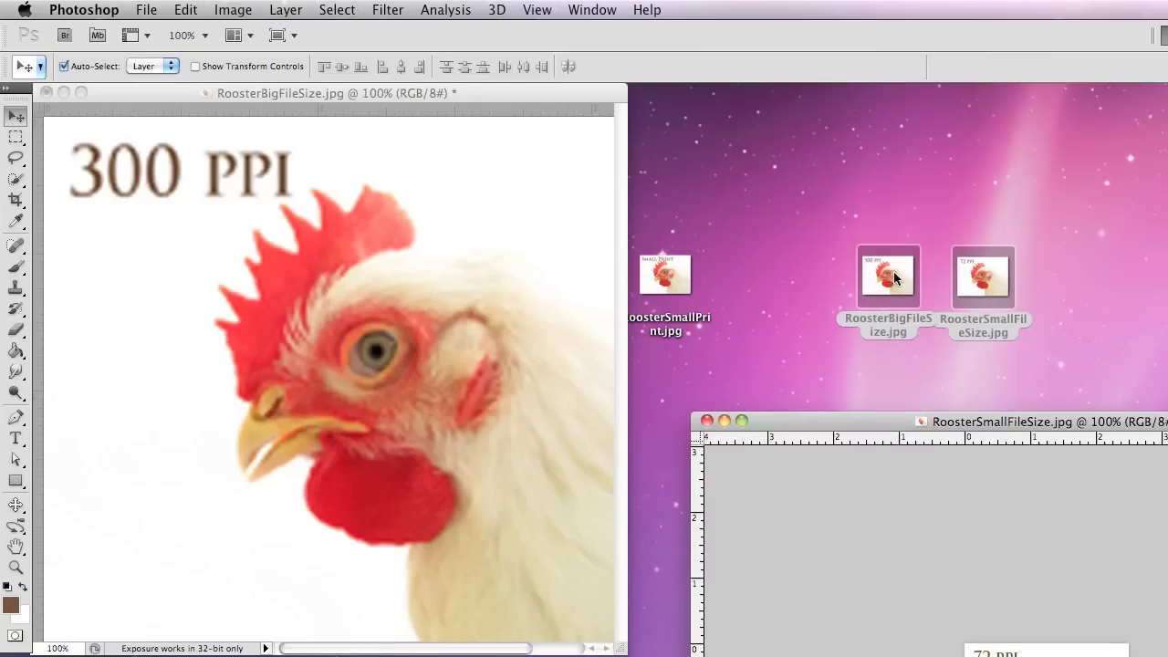
left_click(915, 255)
double_click(666, 274)
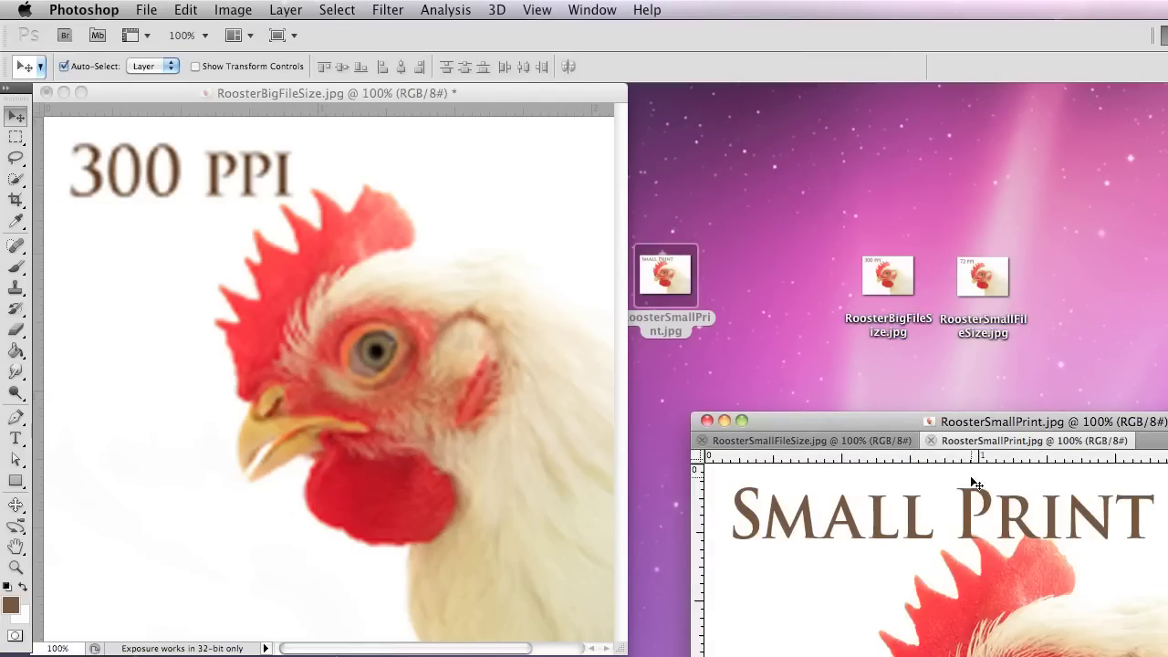
left_click_drag(876, 419, 778, 91)
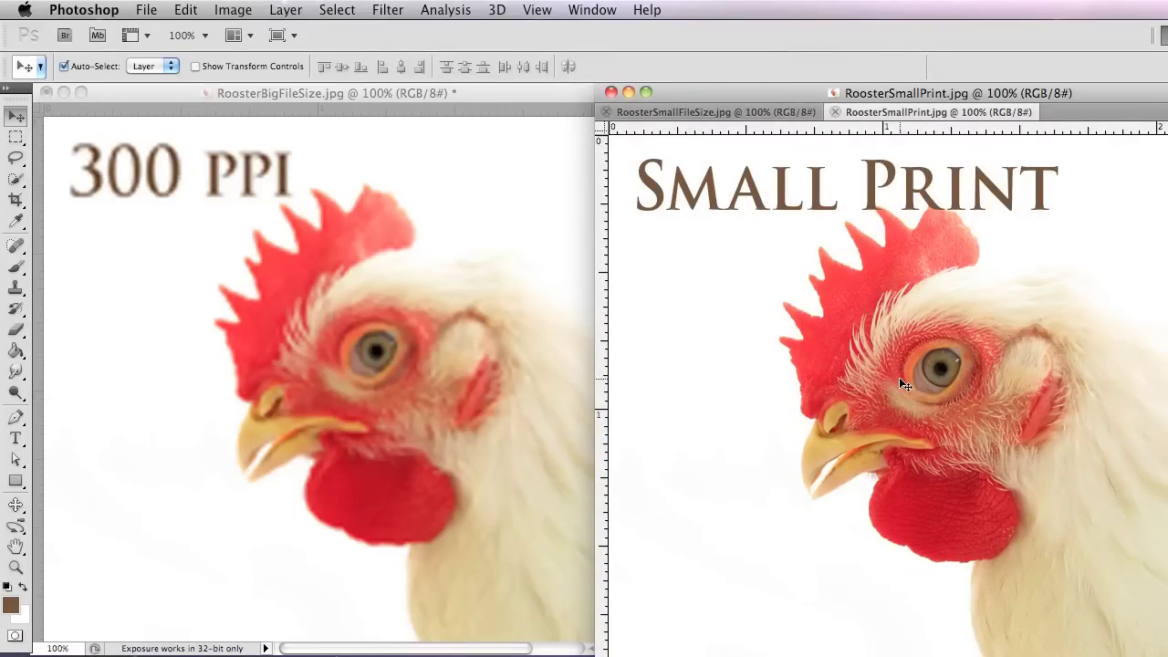
double_click(774, 111)
Bring the blurry 300 PPI rooster forward and widen its window
left_click(308, 283)
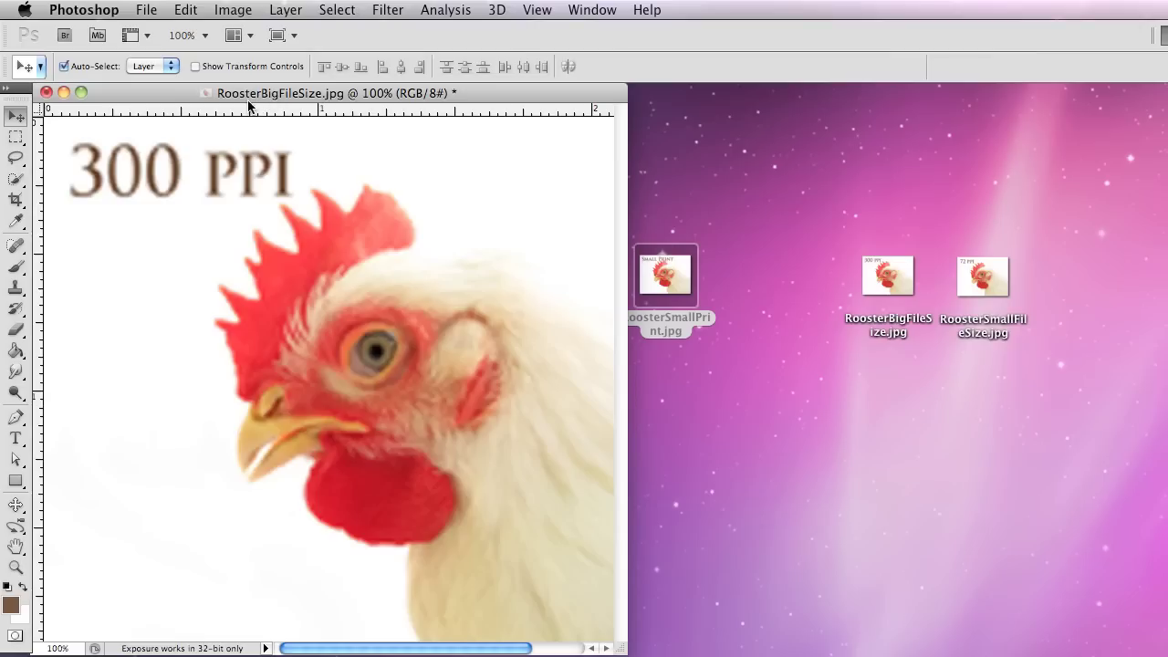
left_click(234, 9)
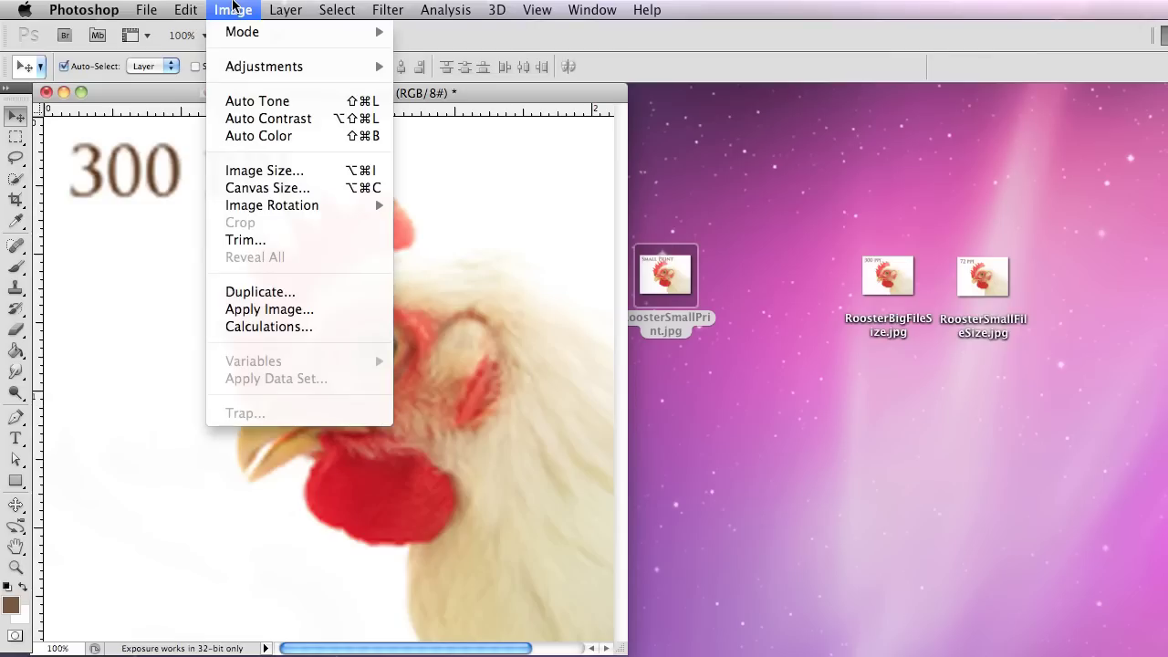
left_click(235, 7)
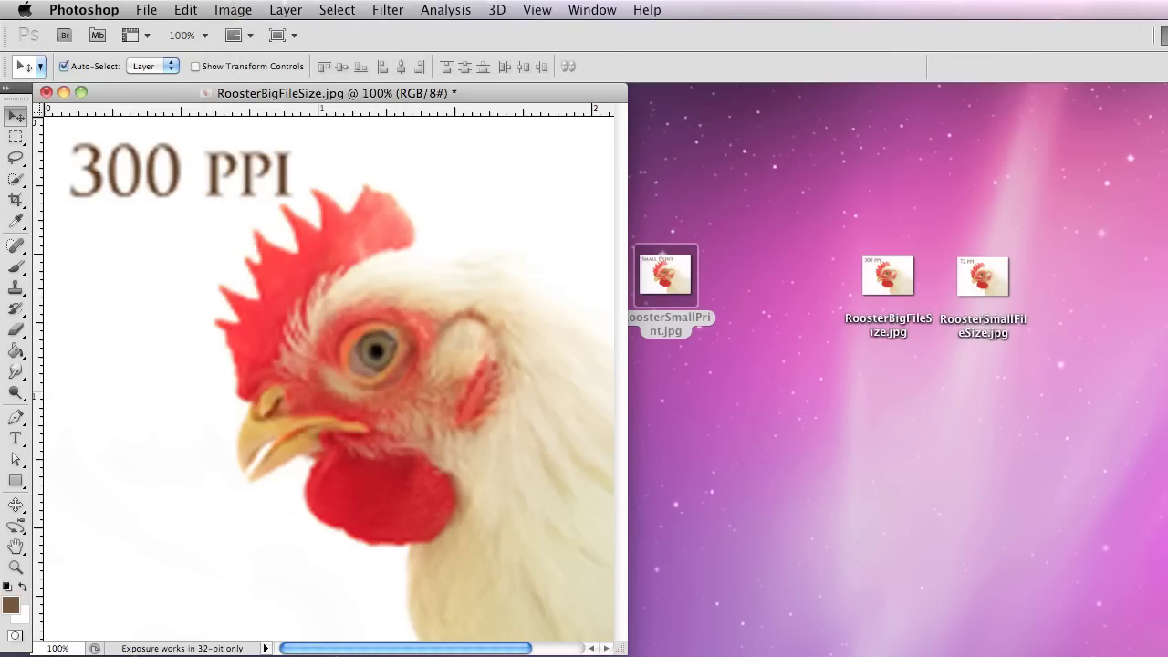
left_click_drag(623, 650, 965, 655)
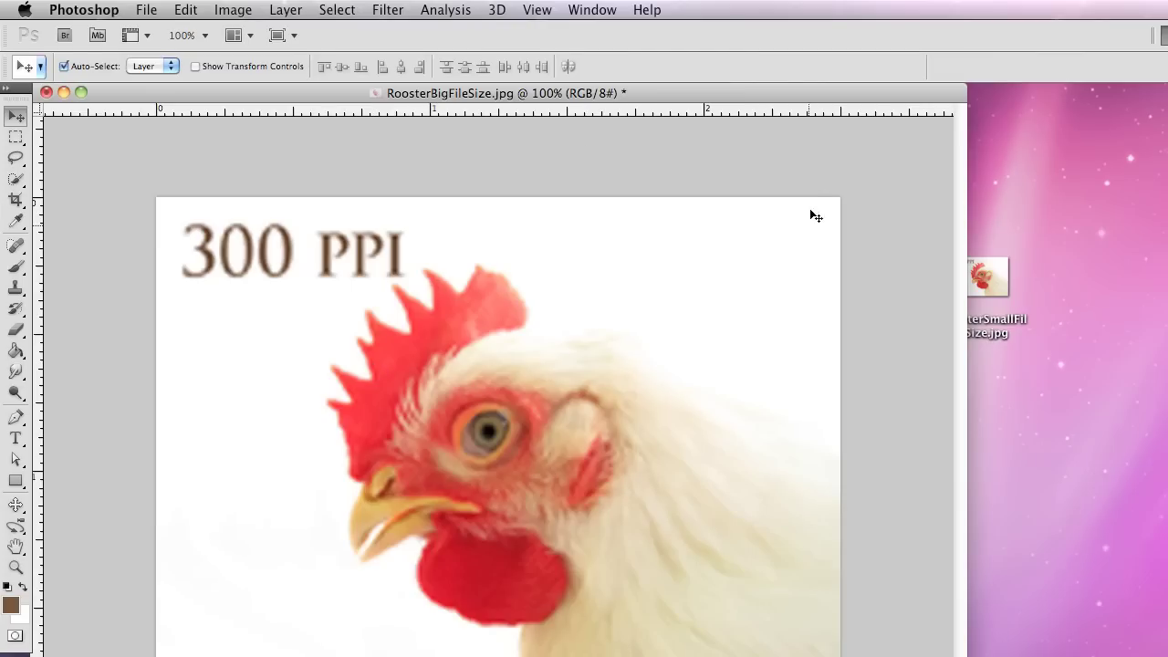
Switch to the tabbed Application Frame and show a resized History panel
left_click(589, 9)
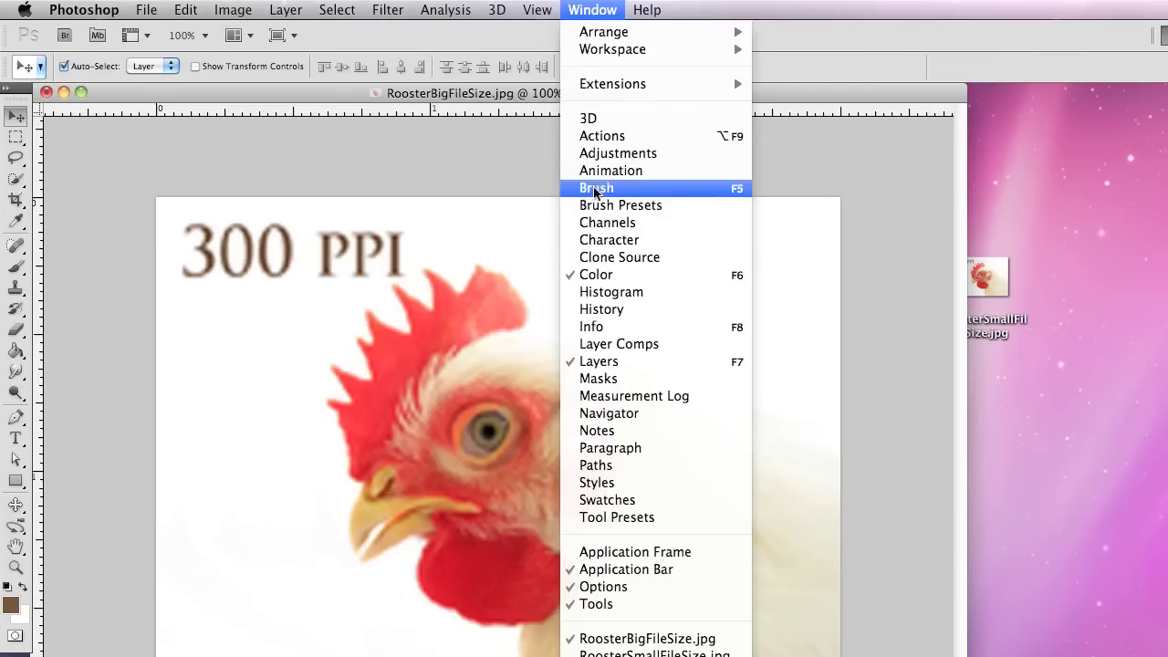
left_click(636, 552)
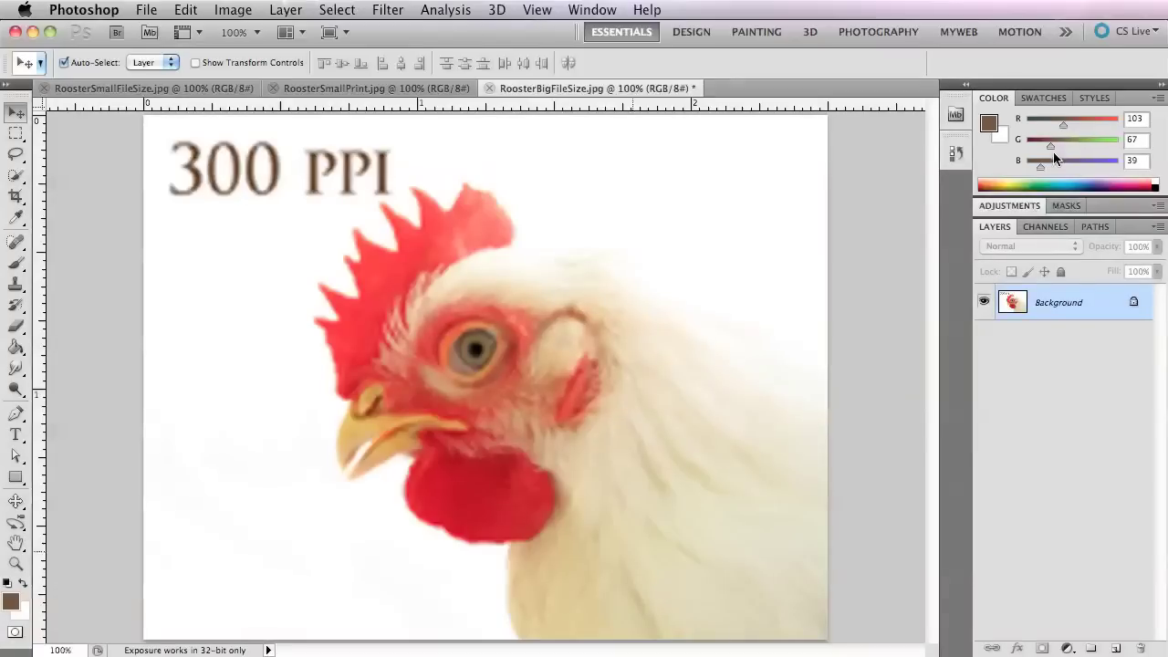
left_click(956, 155)
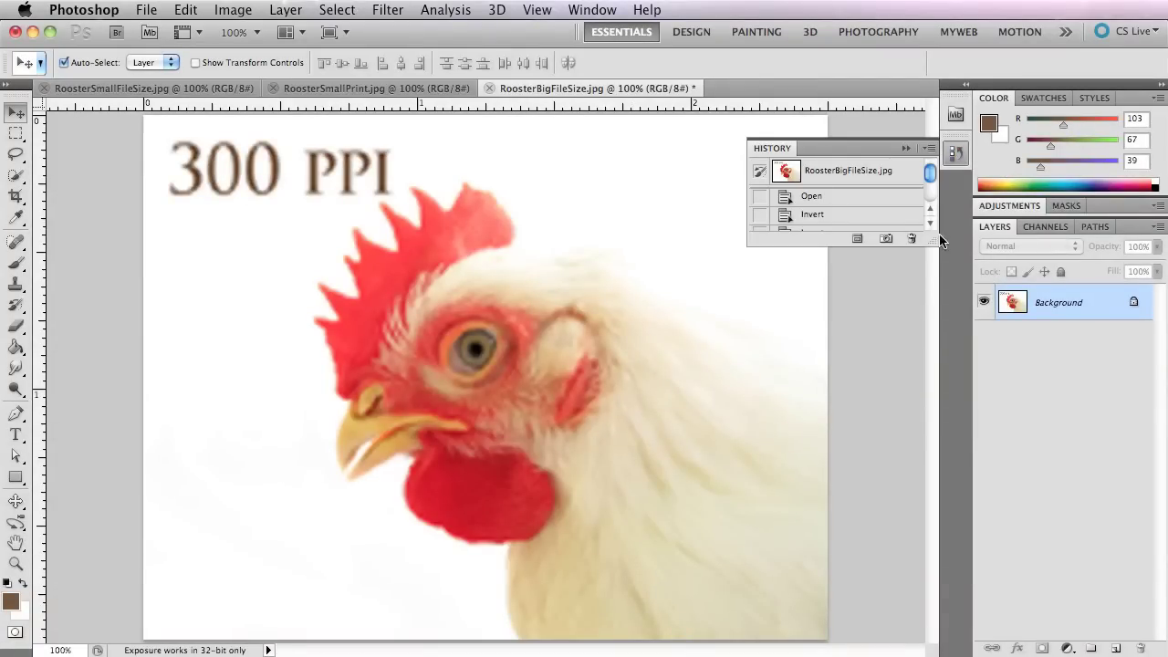
left_click_drag(928, 240, 969, 515)
left_click_drag(958, 547, 954, 524)
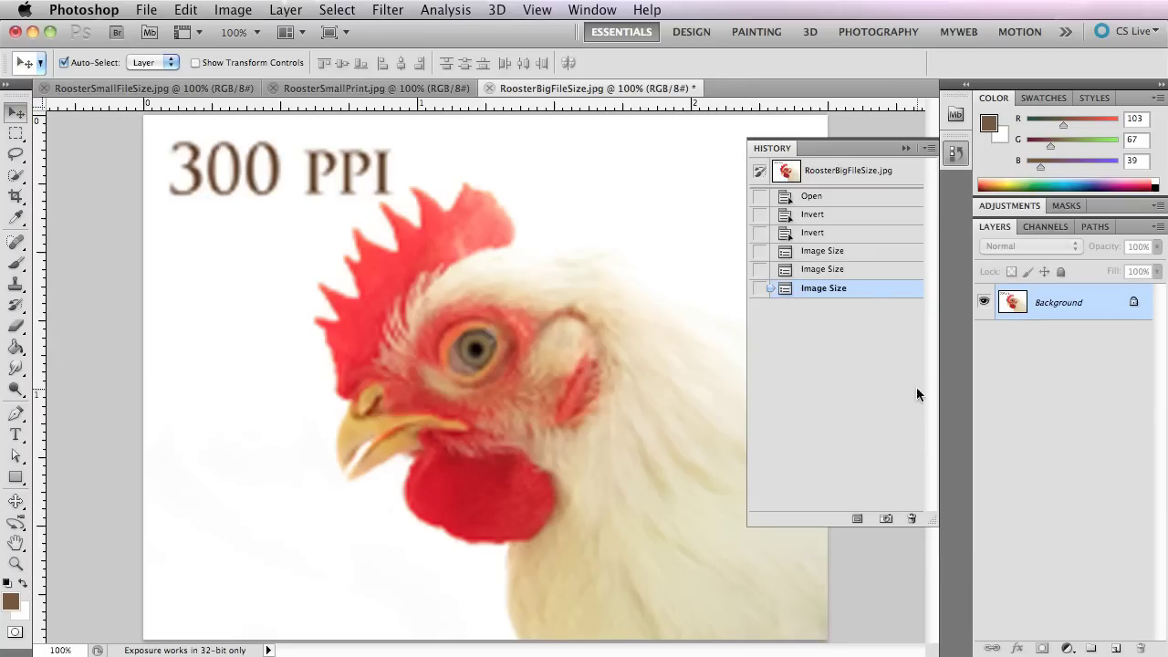
Revert to the first Image Size history state, restoring the sharp 300 PPI rooster
left_click(843, 273)
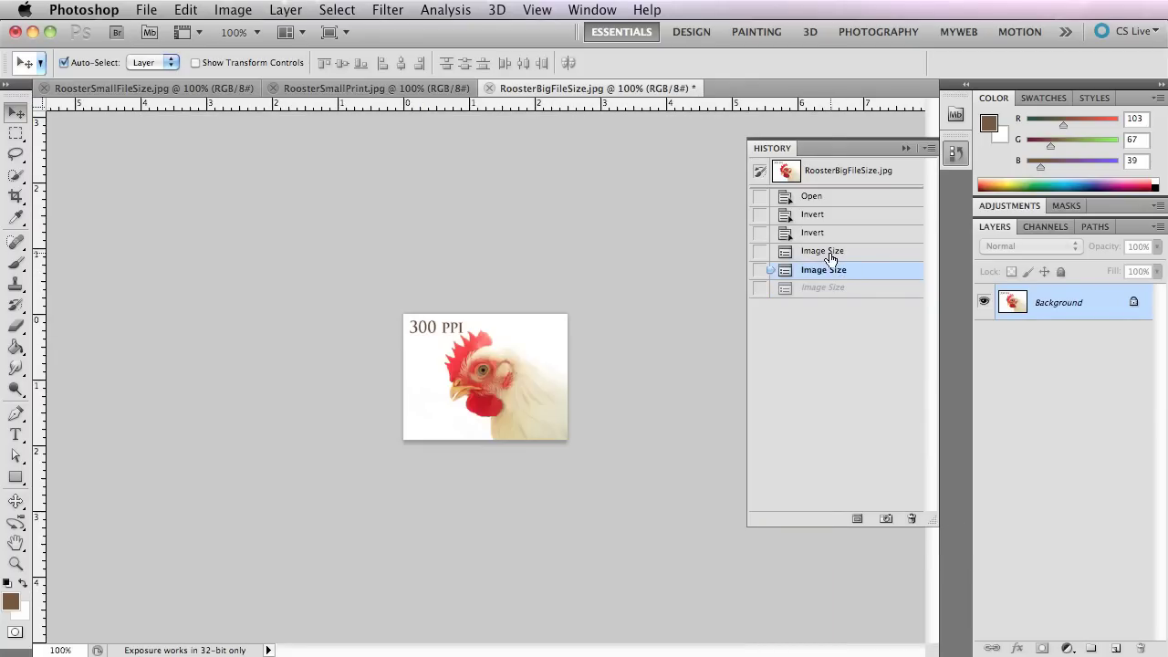
left_click(832, 253)
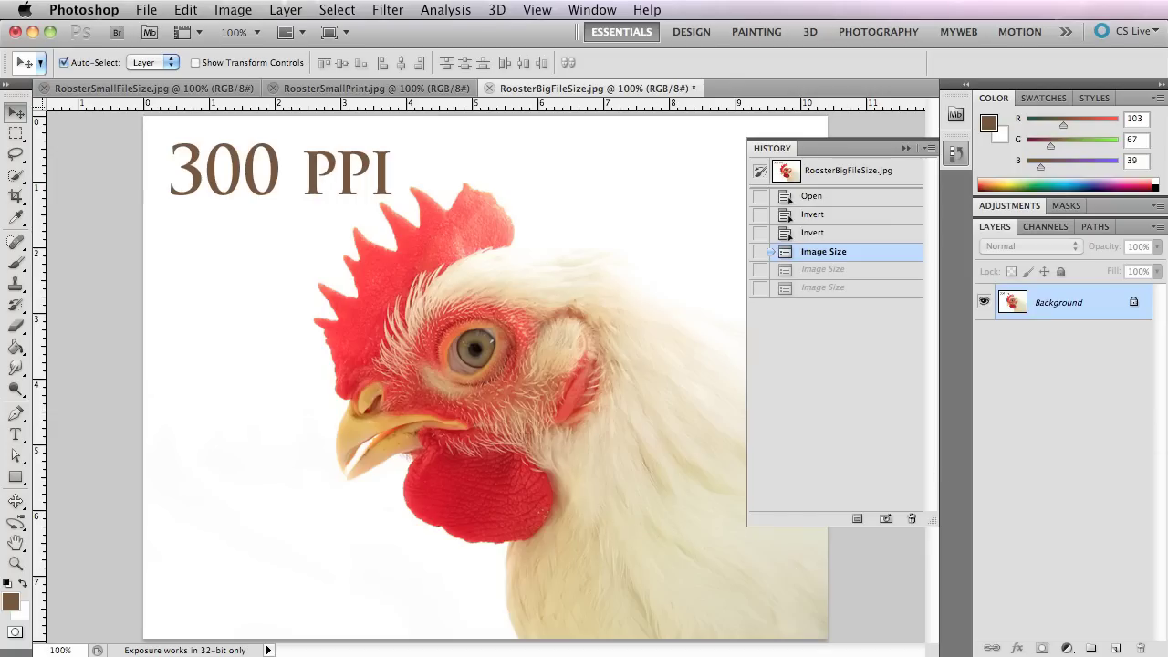
key("super+Tab")
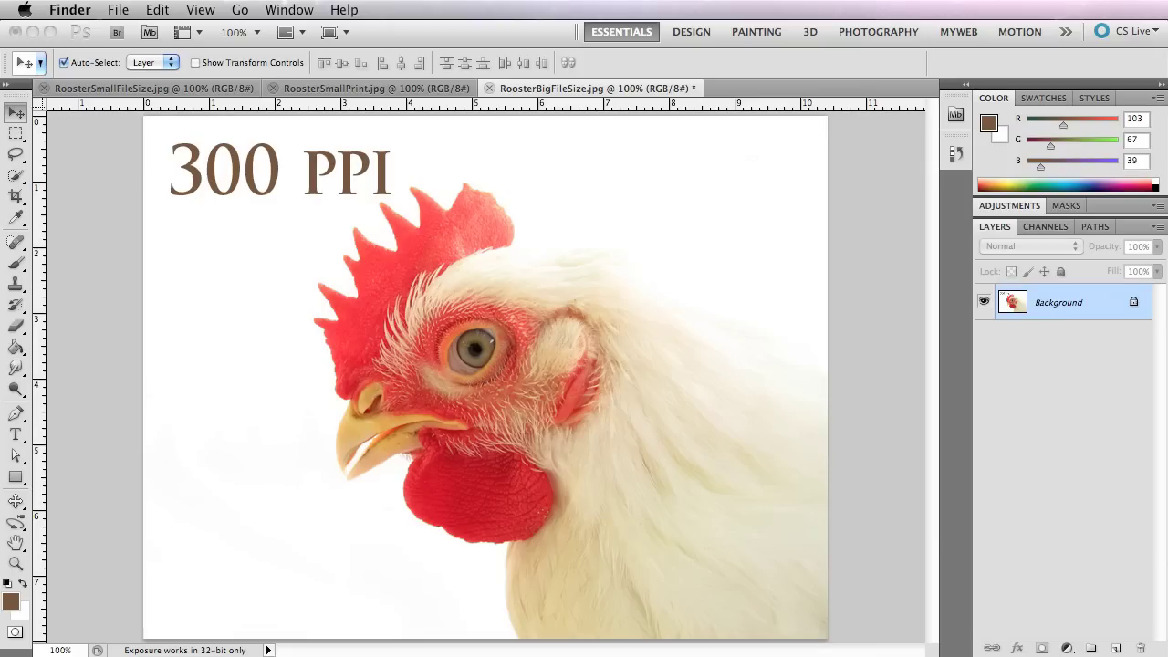
Place RoosterSmallFileSize.jpg as a new layer at the canvas's upper right and commit it
left_click_drag(607, 583, 591, 437)
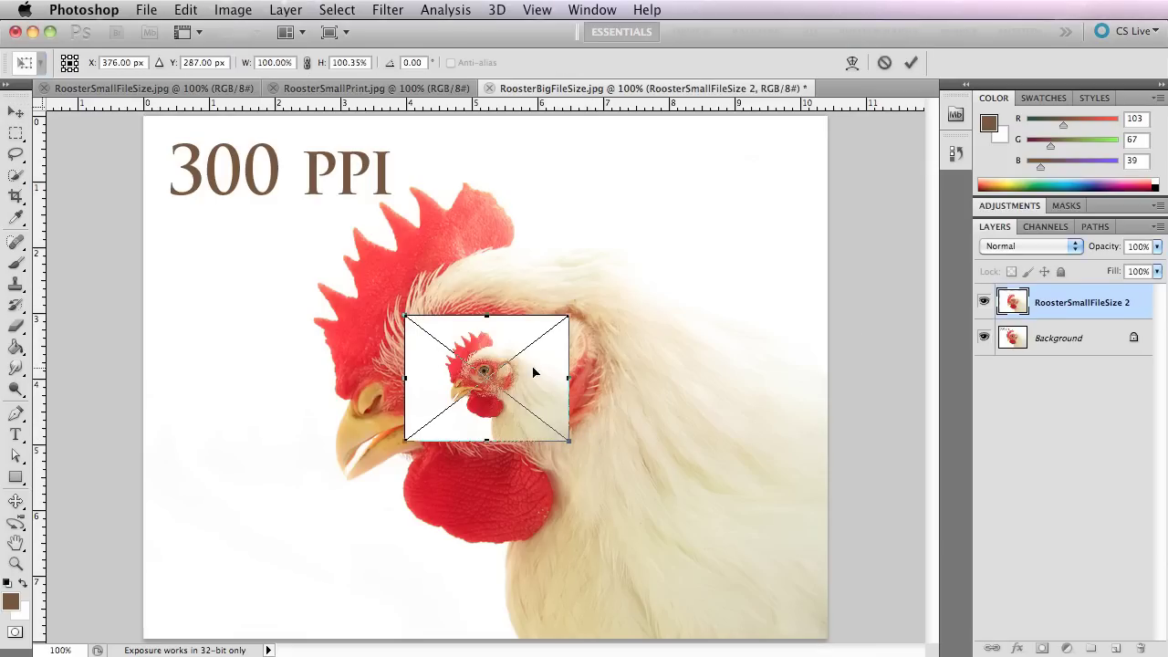
left_click_drag(486, 377, 695, 239)
left_click_drag(552, 405, 742, 256)
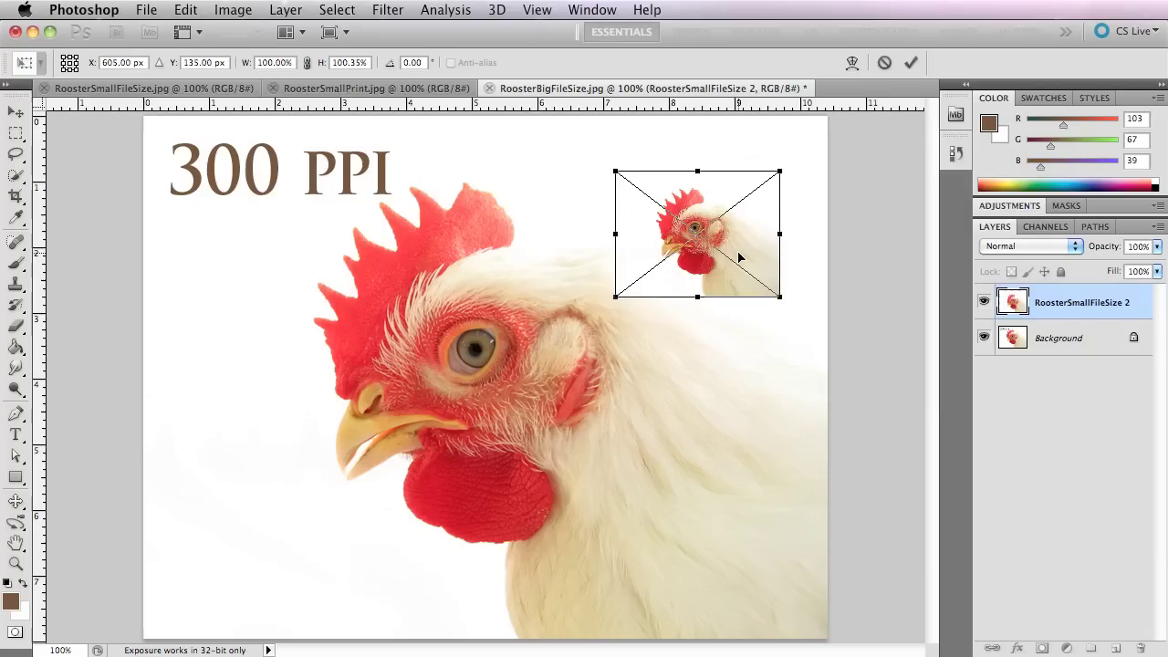
key("Return")
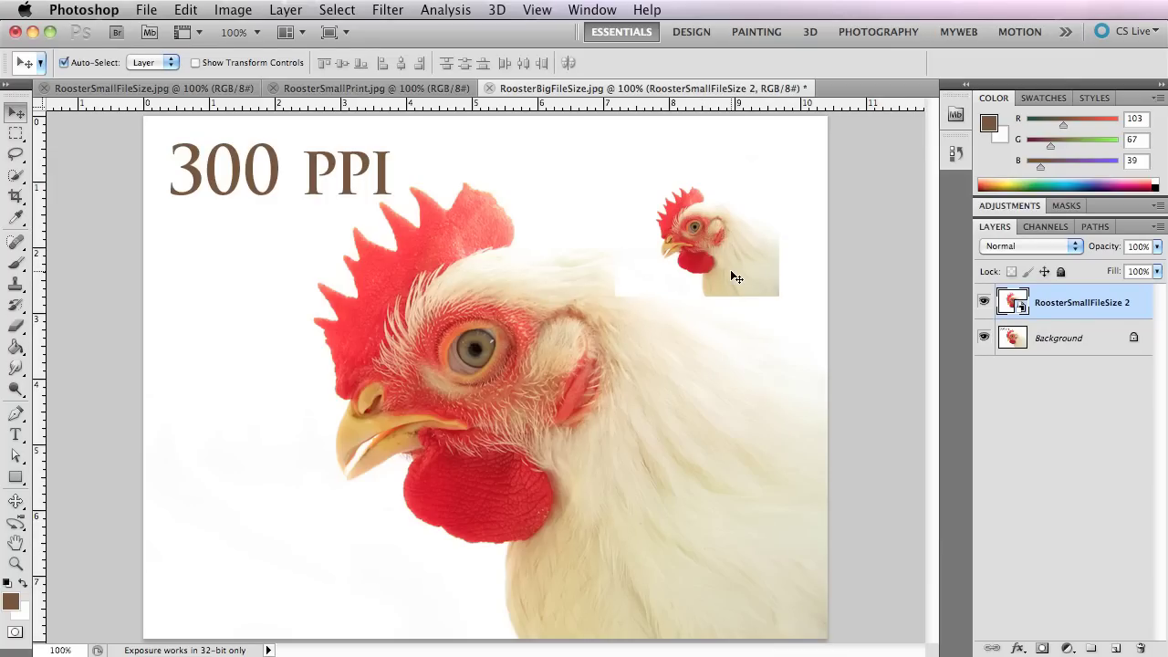
Move the placed small rooster to the right edge, hide its layer, and show History
left_click_drag(732, 272, 712, 311)
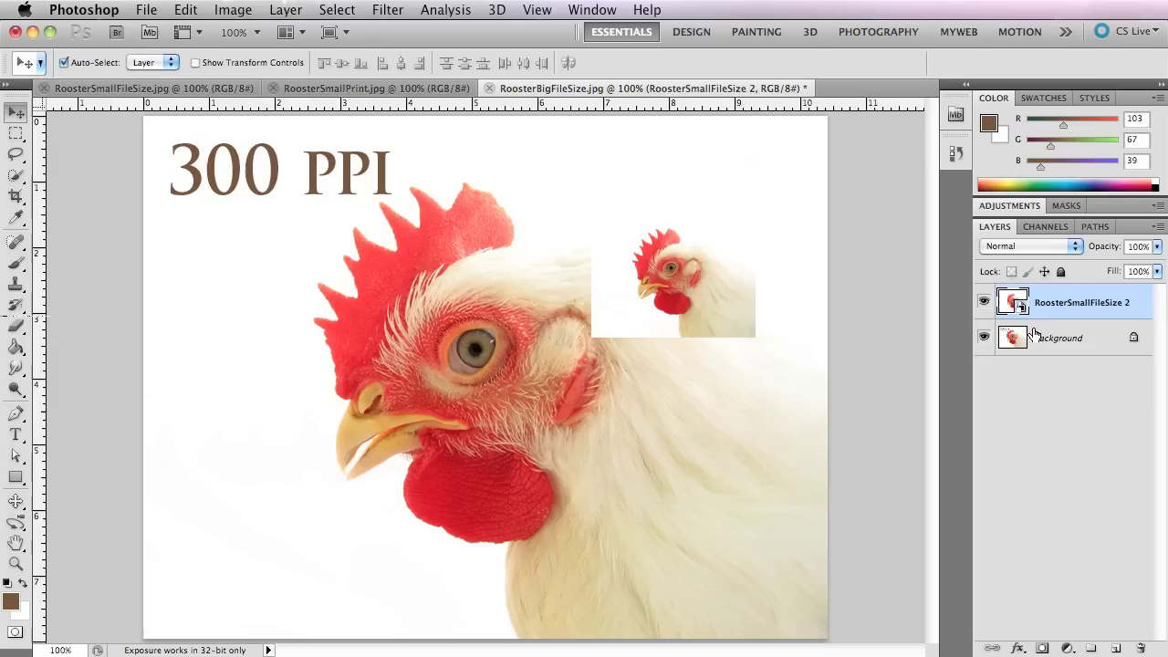
left_click_drag(665, 286, 832, 307)
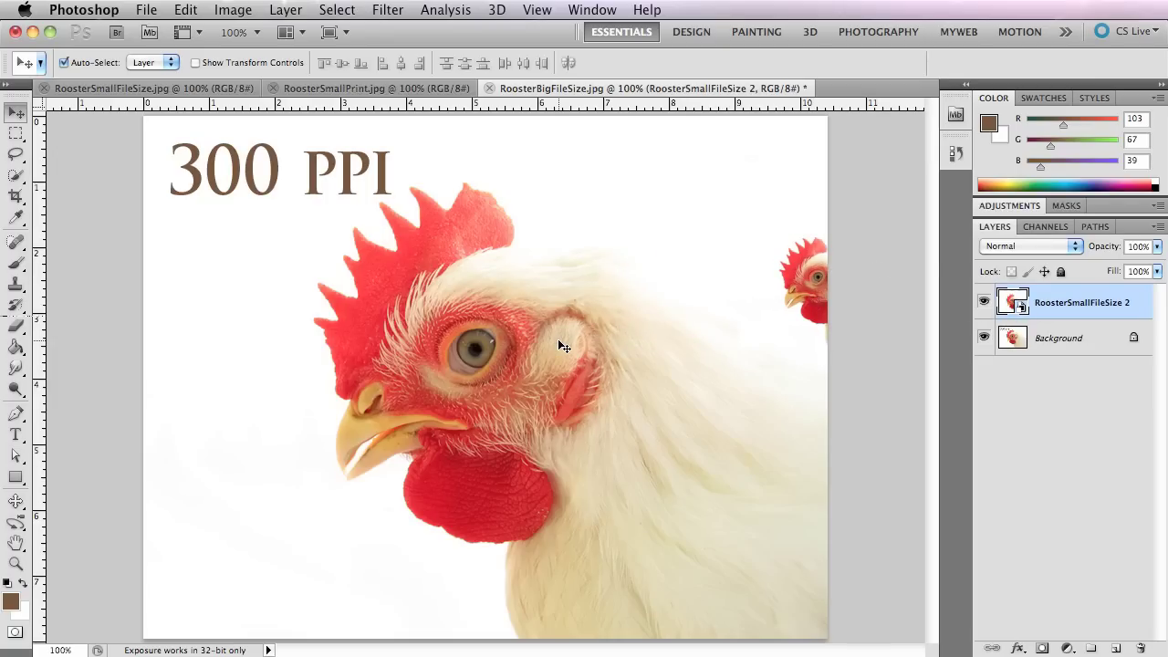
left_click(985, 304)
left_click(520, 395)
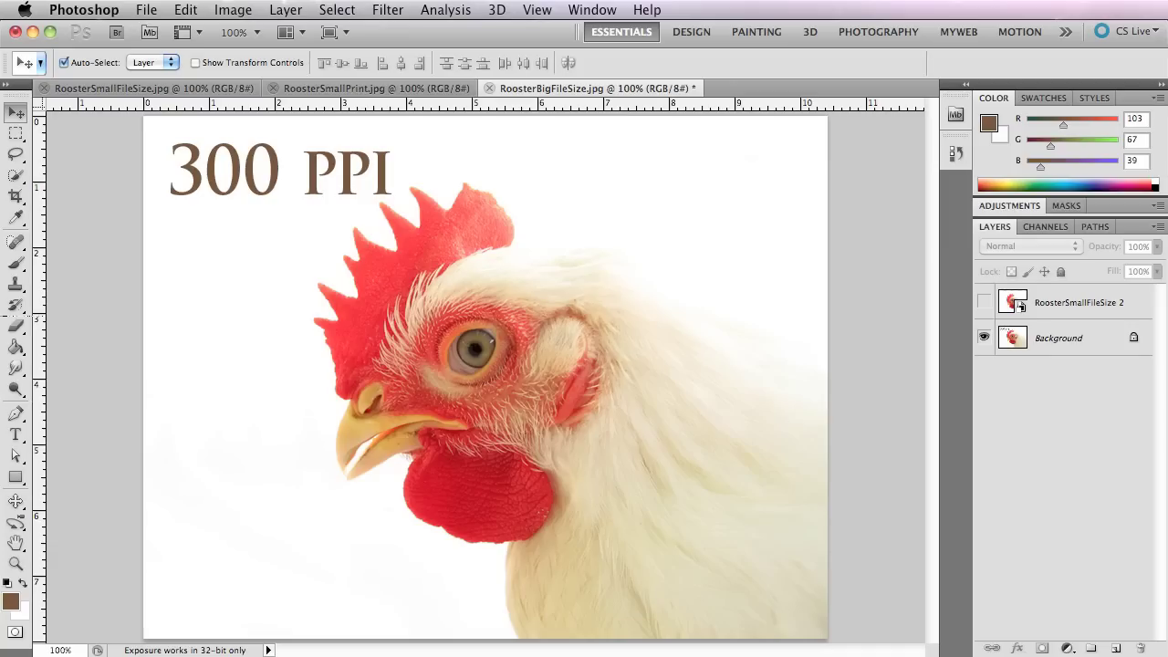
left_click(954, 153)
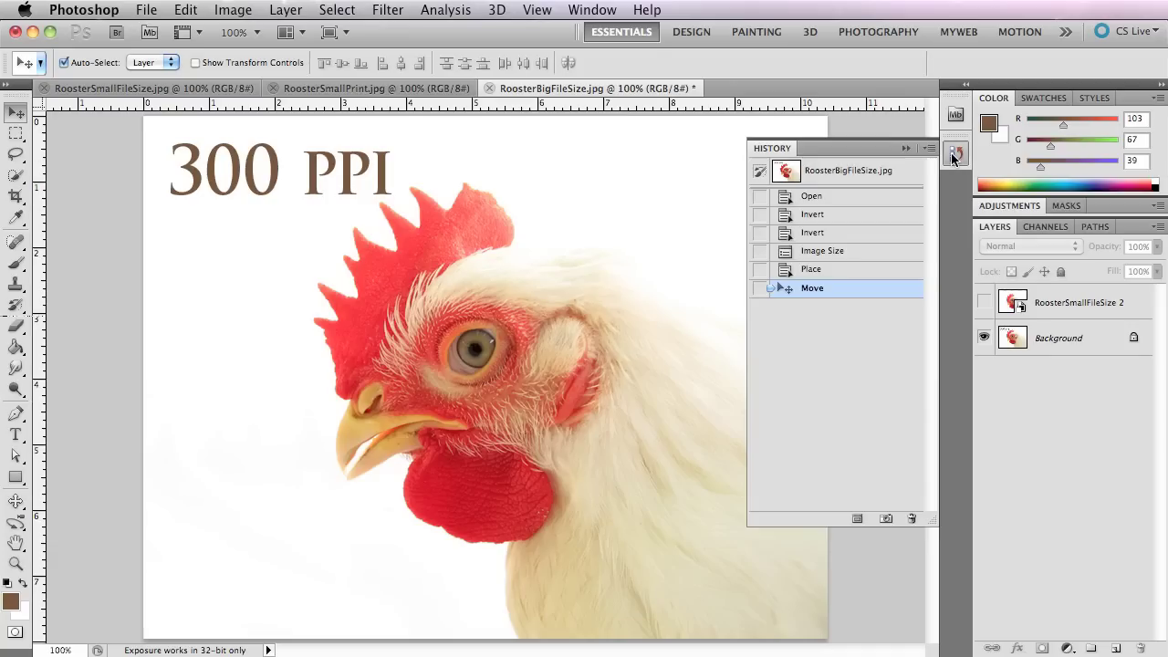